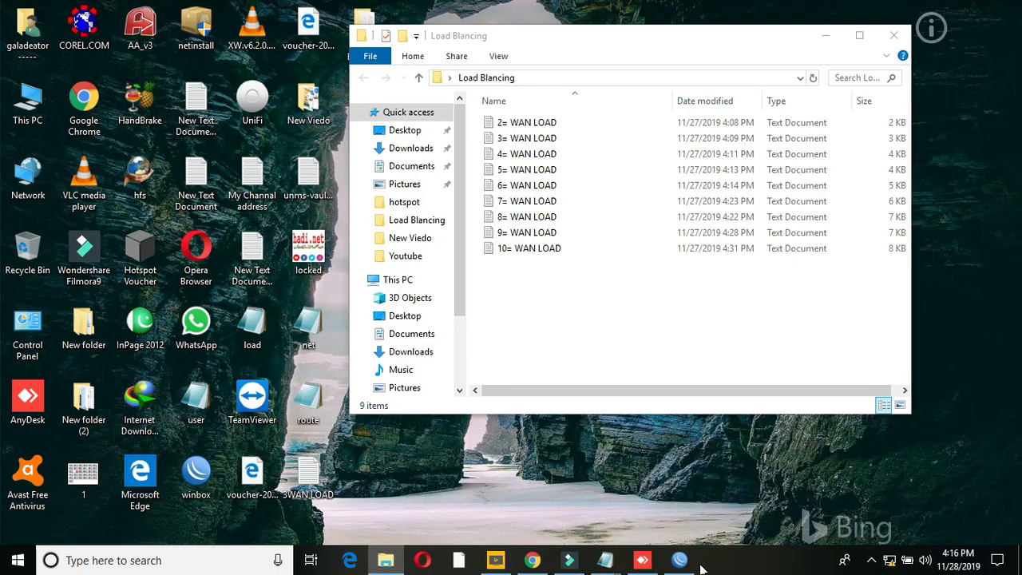
- Switch to WinBox and rename the ether1 interface as WAN1
{"action": "left_click", "coordinate": [687, 562]}
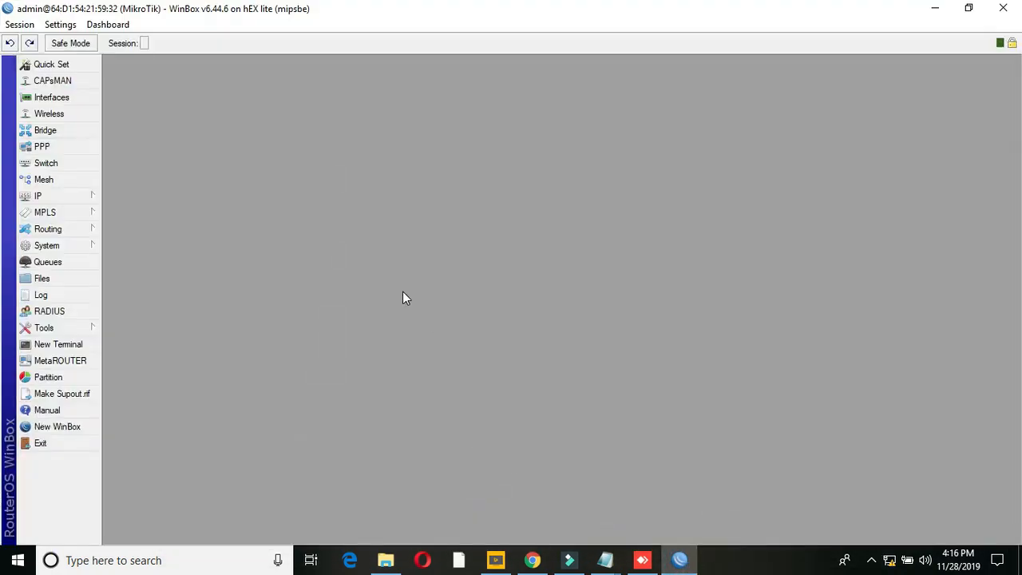
{"action": "left_click", "coordinate": [64, 103]}
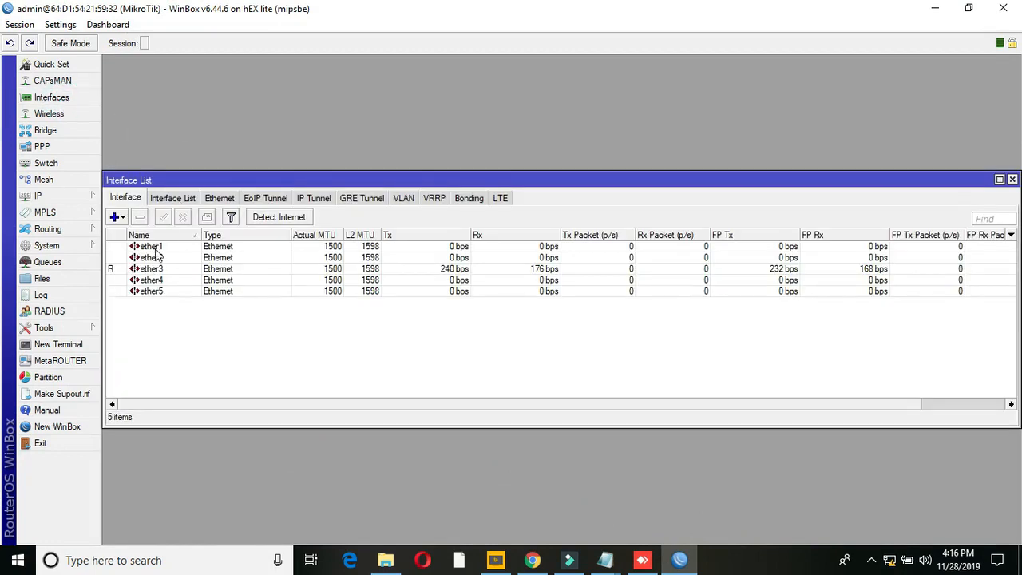
{"action": "left_click", "coordinate": [154, 247]}
{"action": "left_click", "coordinate": [159, 256]}
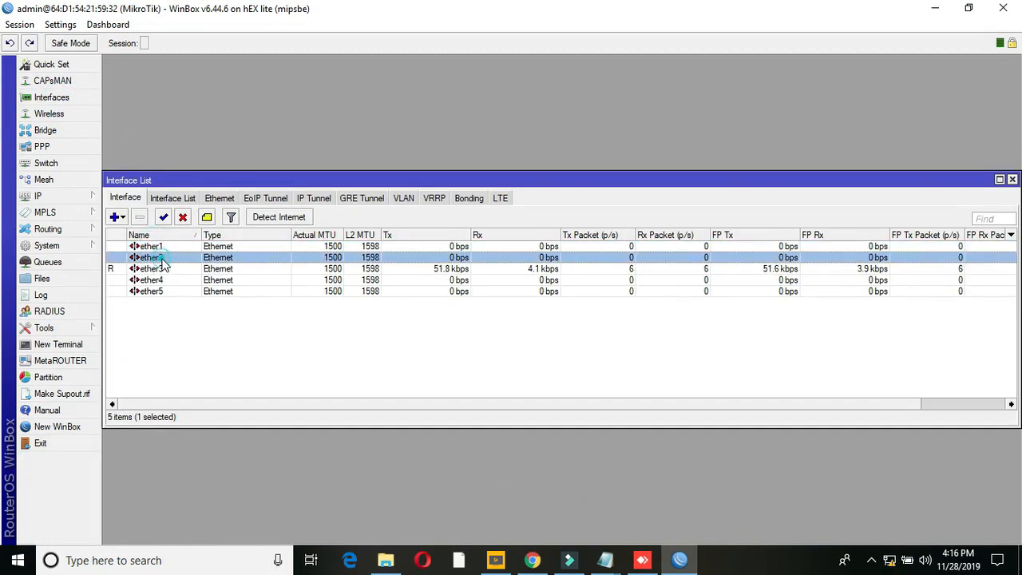
{"action": "double_click", "coordinate": [158, 249]}
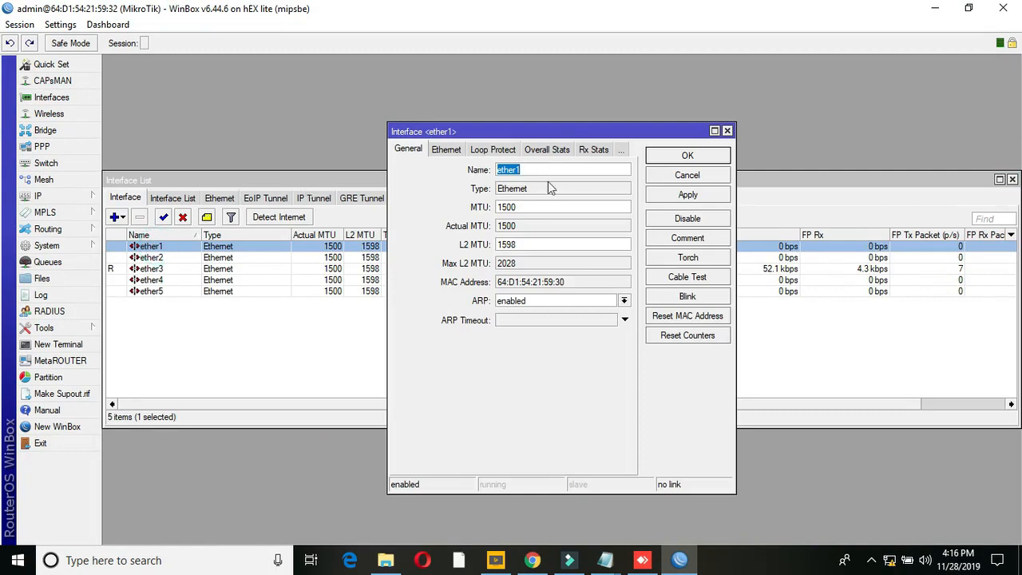
{"action": "type", "text": "WAN1"}
{"action": "left_click", "coordinate": [683, 195]}
{"action": "left_click", "coordinate": [685, 157]}
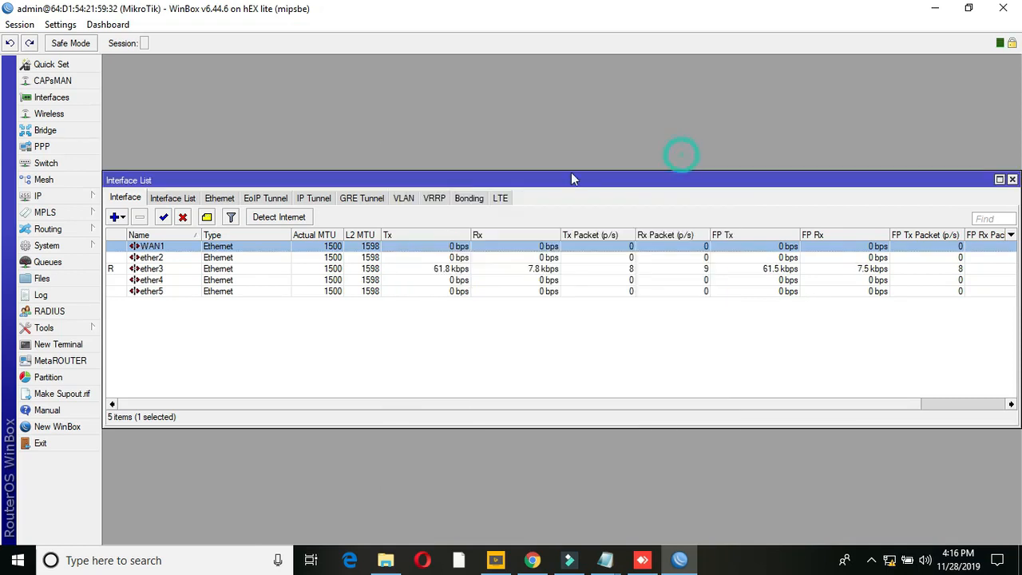
- Rename the ether2 interface as WAN2
{"action": "left_click", "coordinate": [155, 258]}
{"action": "double_click", "coordinate": [156, 260]}
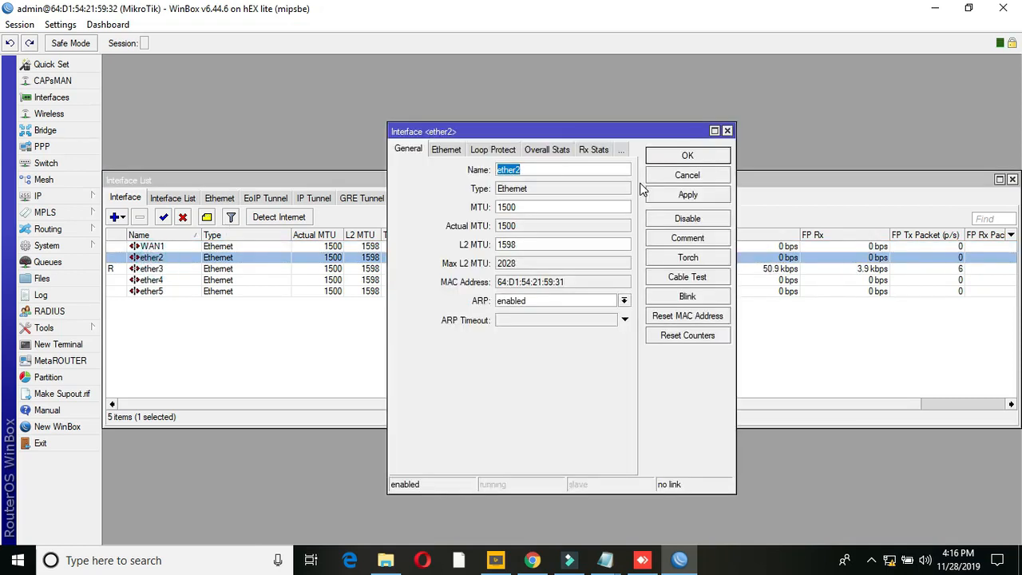
{"action": "type", "text": "WAN2"}
{"action": "left_click", "coordinate": [684, 194]}
{"action": "left_click", "coordinate": [684, 157]}
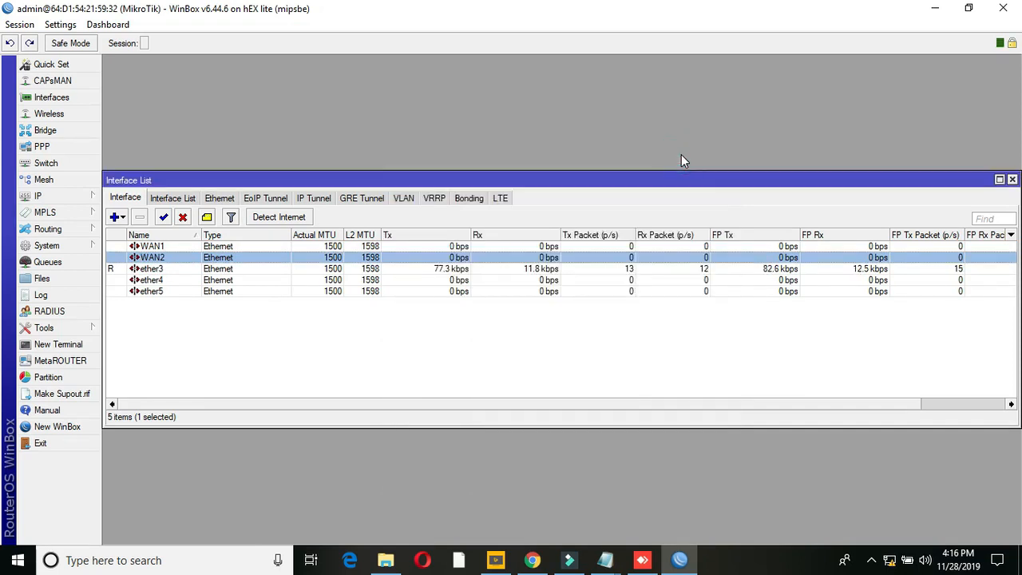
- Open the "2= WAN LOAD" script from the Load Blancing folder in Notepad
{"action": "left_click", "coordinate": [934, 10]}
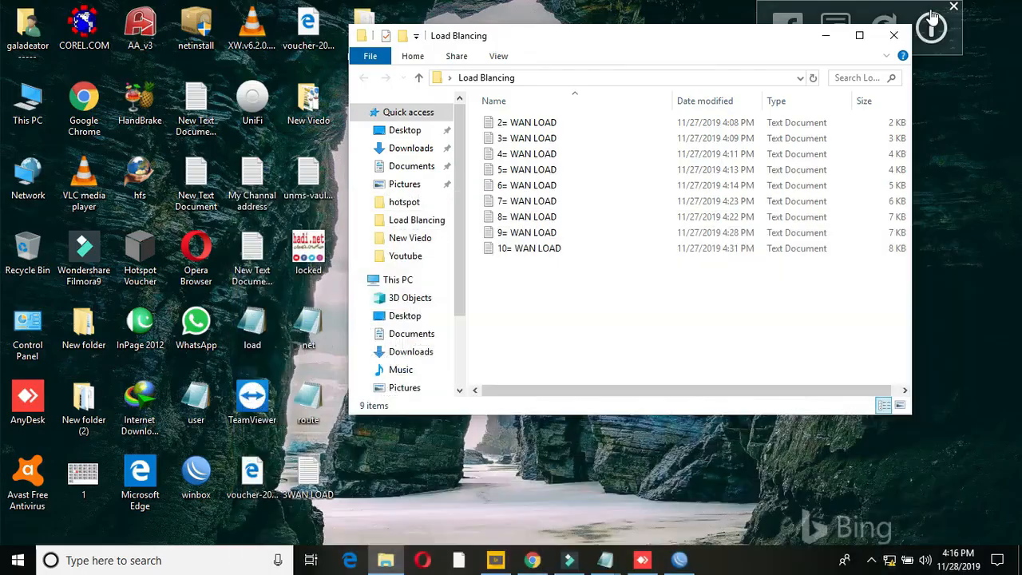
{"action": "double_click", "coordinate": [536, 124]}
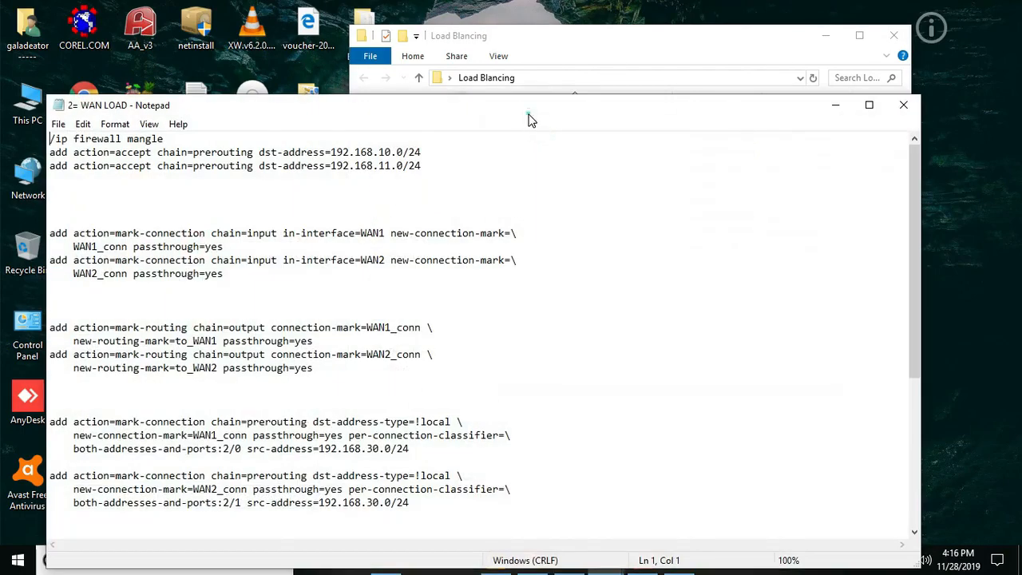
{"action": "left_click_drag", "start_coordinate": [527, 108], "coordinate": [572, 68]}
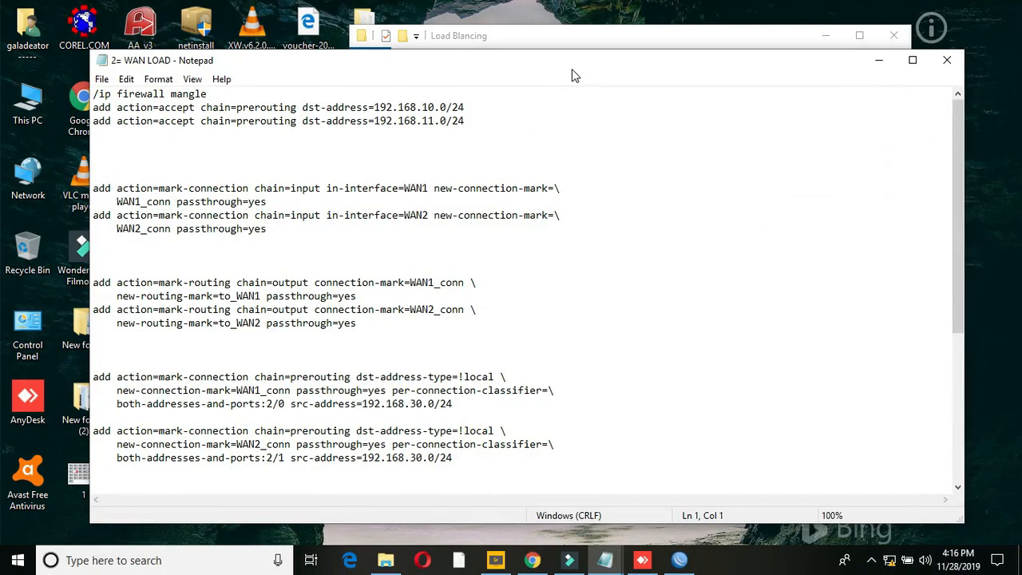
- Examine the destination subnets in the two prerouting accept rules of the mangle section
{"action": "left_click", "coordinate": [445, 107]}
{"action": "left_click_drag", "start_coordinate": [447, 107], "coordinate": [374, 107]}
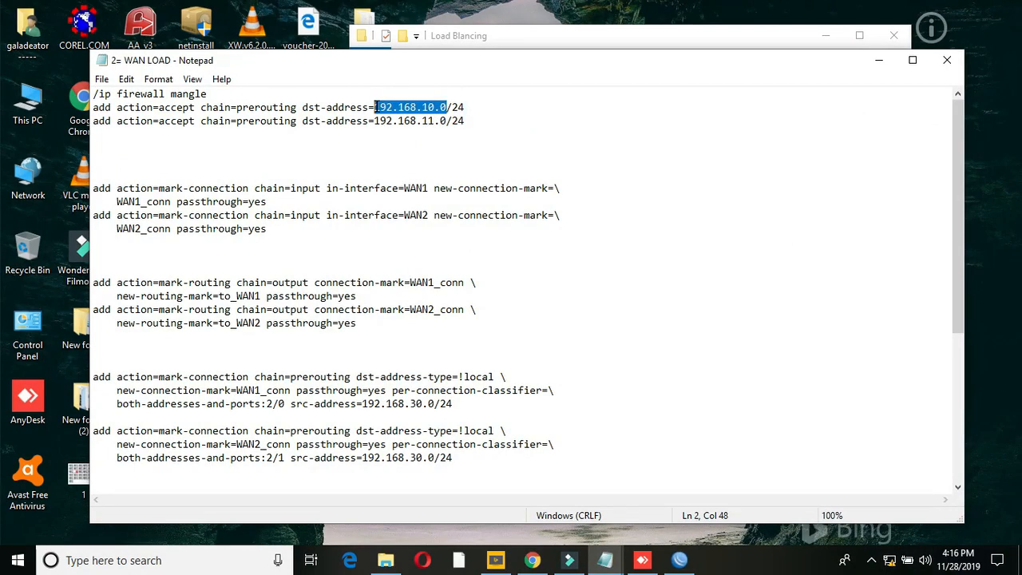
{"action": "left_click", "coordinate": [527, 117]}
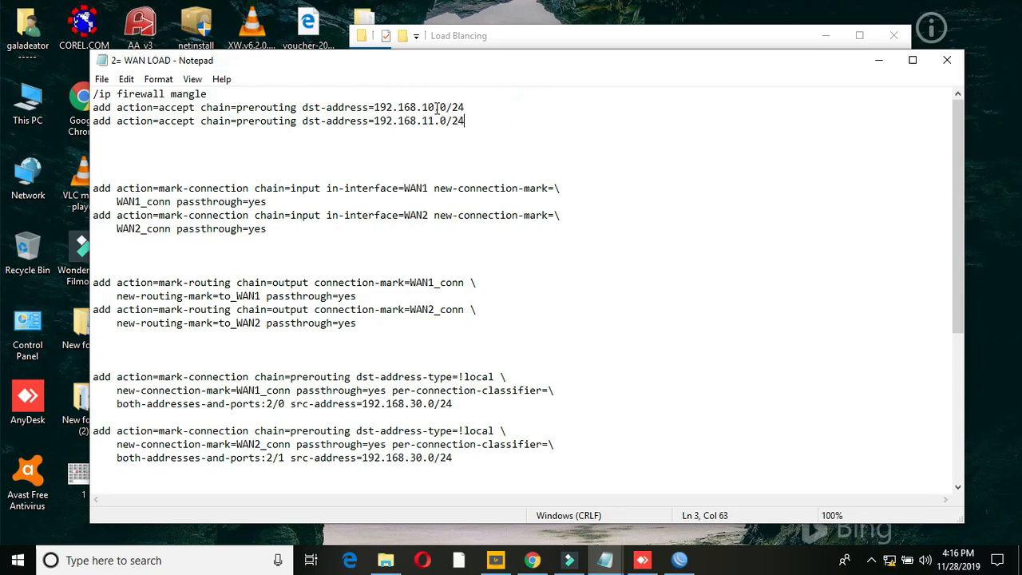
{"action": "left_click_drag", "start_coordinate": [447, 121], "coordinate": [375, 121]}
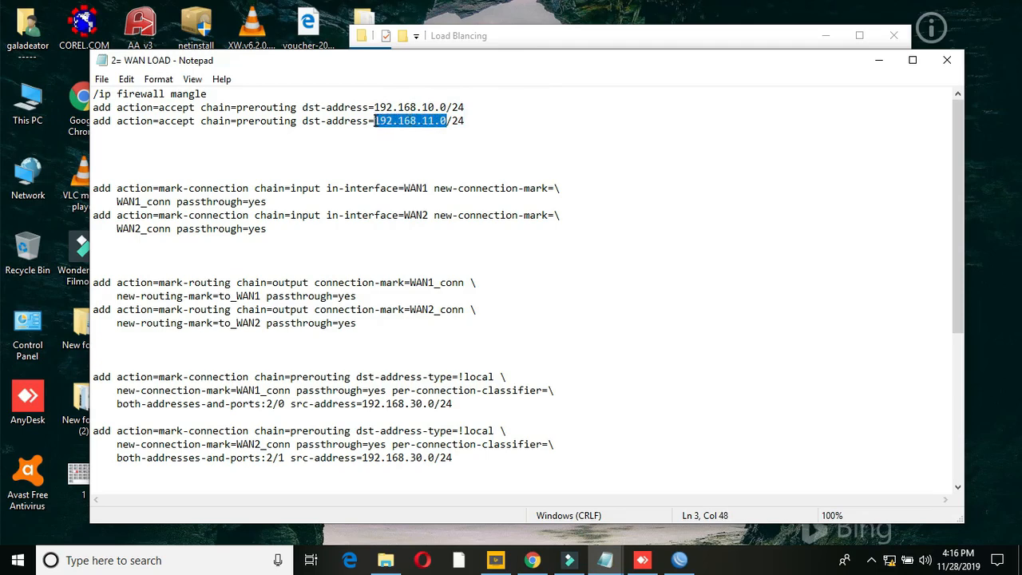
{"action": "left_click", "coordinate": [511, 110]}
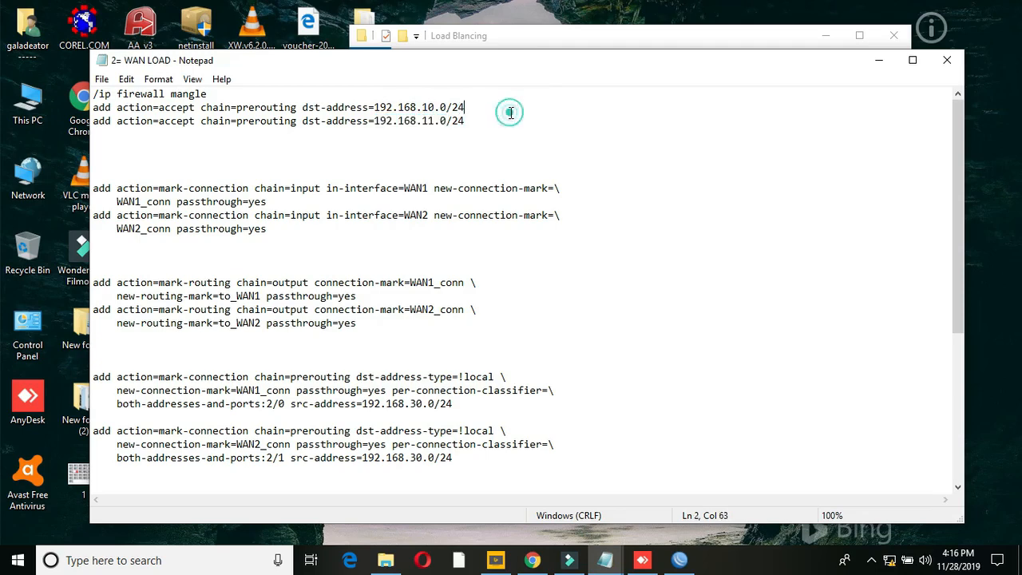
{"action": "left_click", "coordinate": [447, 107]}
{"action": "left_click_drag", "start_coordinate": [447, 107], "coordinate": [422, 107]}
{"action": "left_click", "coordinate": [434, 107]}
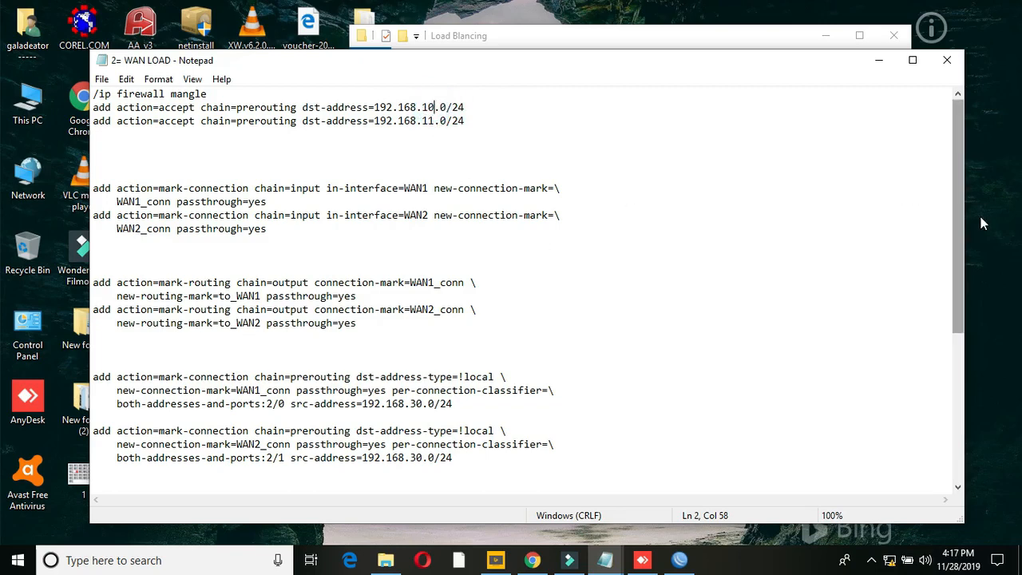
- Examine the gateway addresses in the /ip route lines at the end of the script
{"action": "left_click", "coordinate": [959, 217]}
{"action": "left_click_drag", "start_coordinate": [961, 222], "coordinate": [956, 384]}
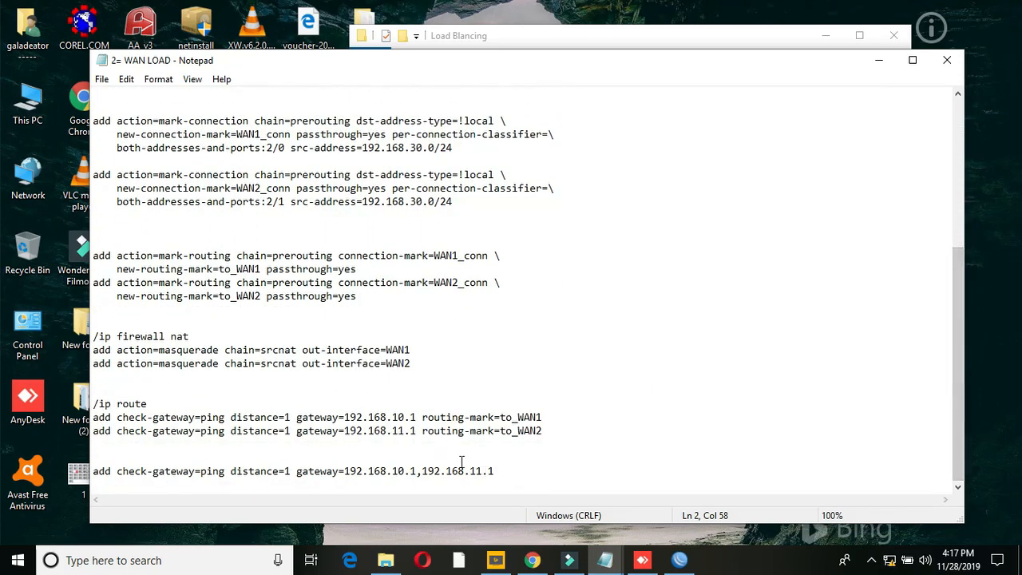
{"action": "left_click", "coordinate": [402, 417]}
{"action": "key", "text": "shift+Left"}
{"action": "left_click", "coordinate": [404, 471]}
{"action": "key", "text": "shift+Left"}
{"action": "left_click", "coordinate": [480, 471]}
{"action": "key", "text": "shift+Left"}
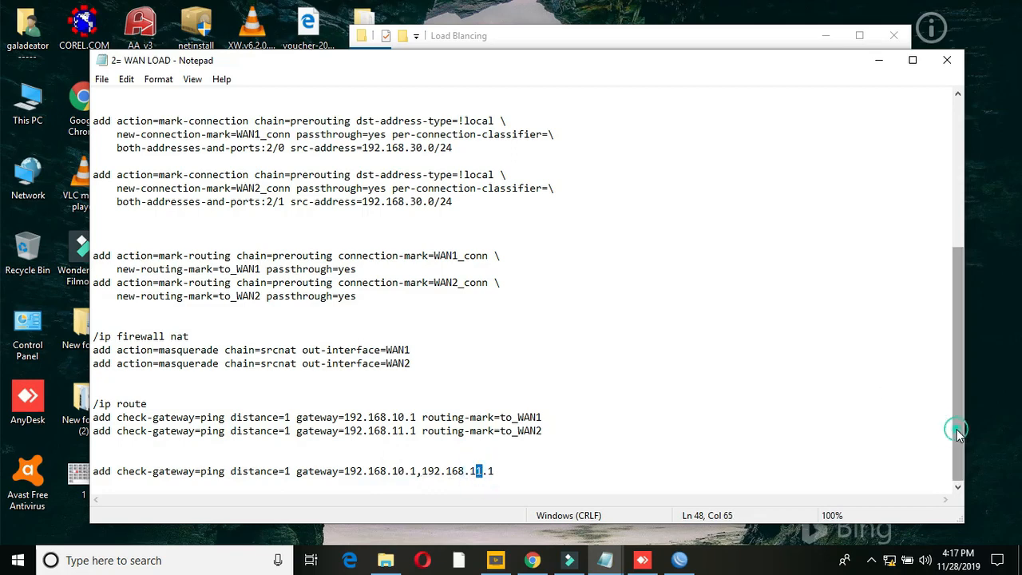
- Replace every 192.168.30.0 source address in the script with 192.168.88.0 and check the mark-connection rules
{"action": "left_click_drag", "start_coordinate": [958, 431], "coordinate": [951, 310]}
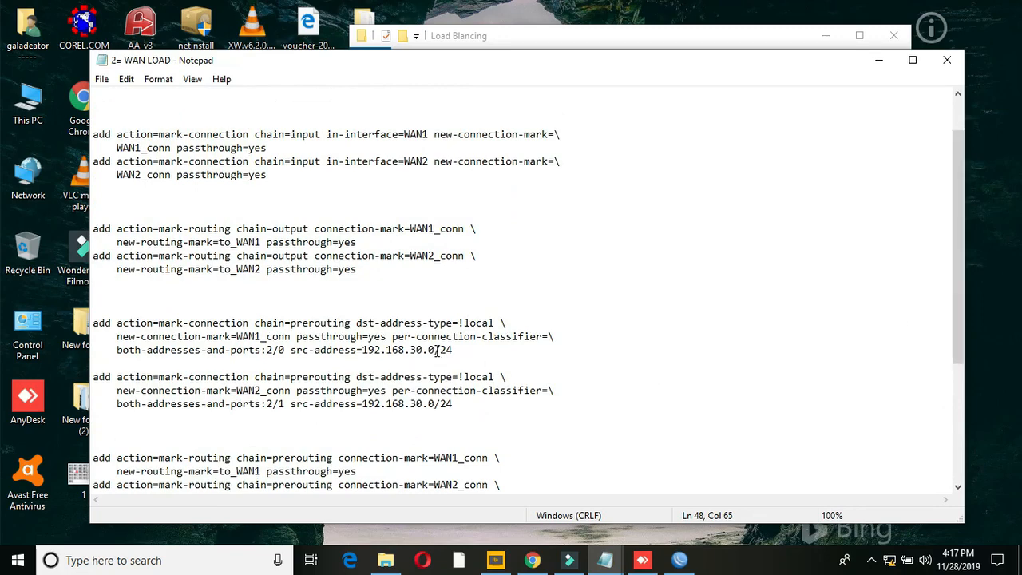
{"action": "left_click_drag", "start_coordinate": [438, 351], "coordinate": [362, 349]}
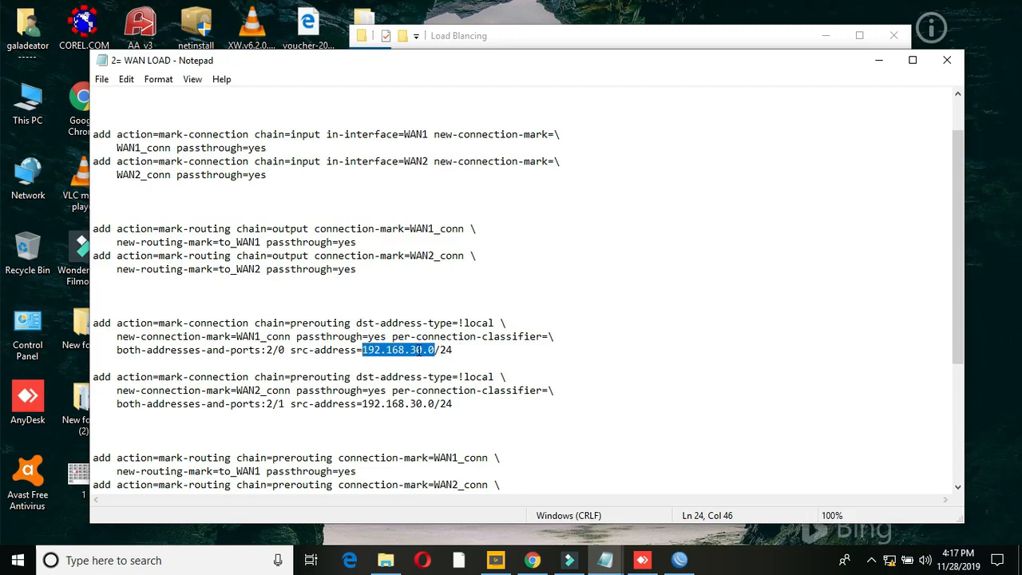
{"action": "right_click", "coordinate": [420, 350]}
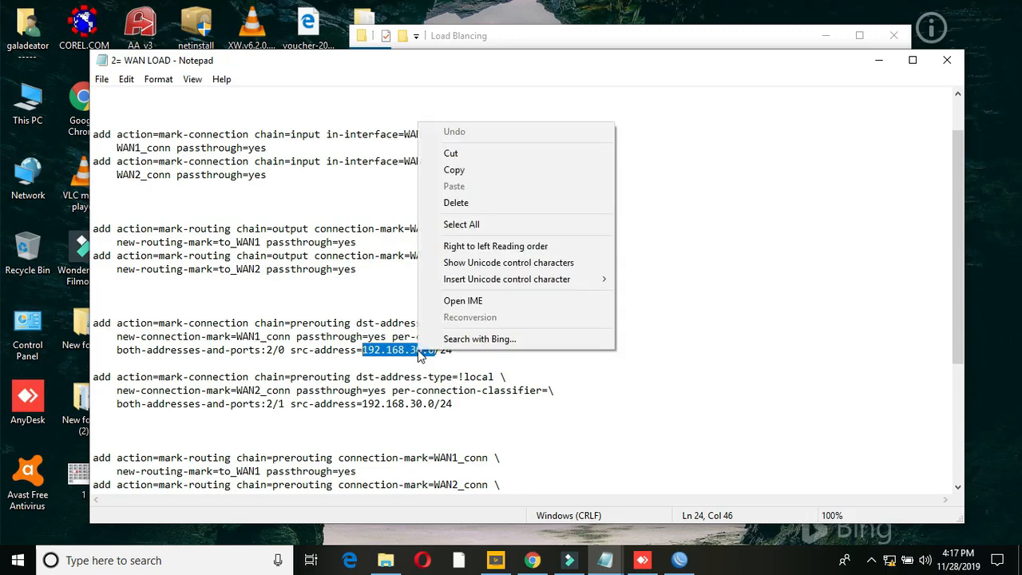
{"action": "left_click", "coordinate": [454, 170]}
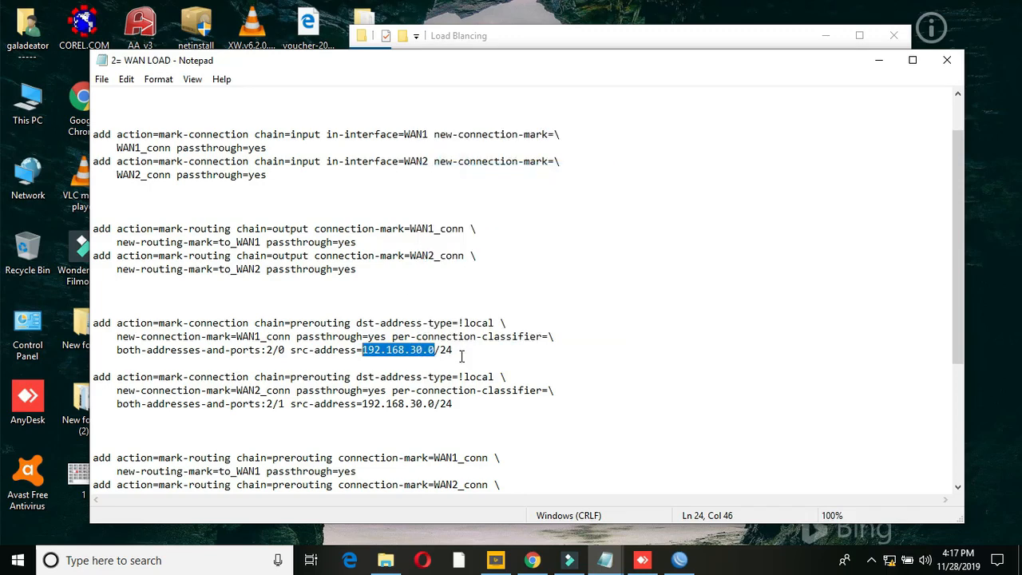
{"action": "left_click", "coordinate": [126, 79]}
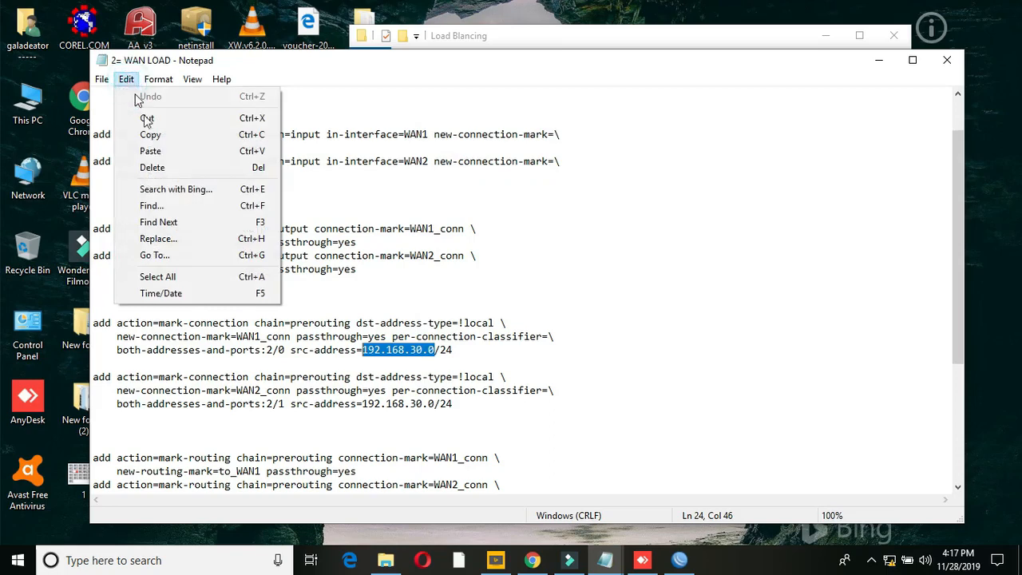
{"action": "left_click", "coordinate": [167, 238]}
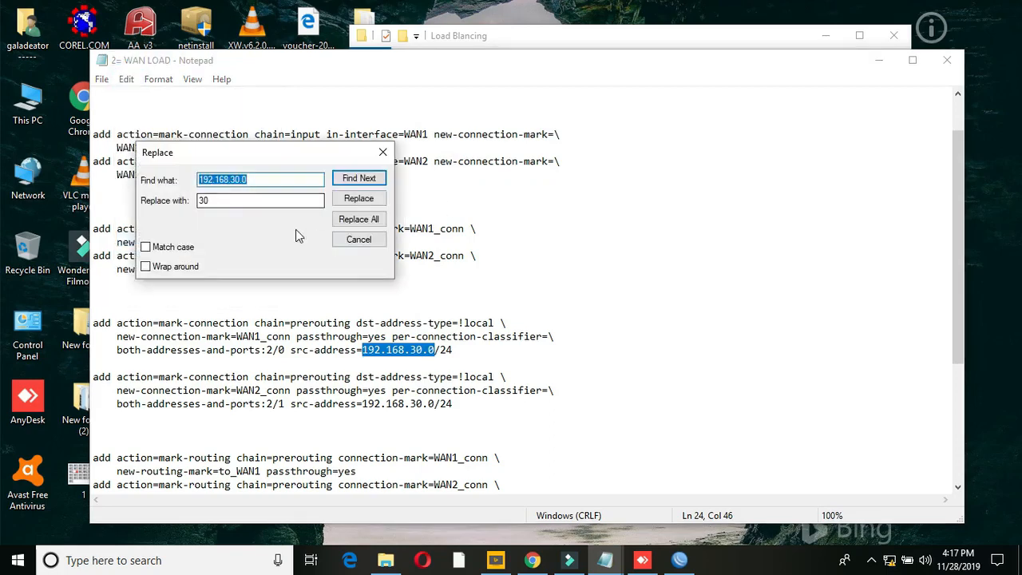
{"action": "key", "text": "Tab"}
{"action": "type", "text": "1"}
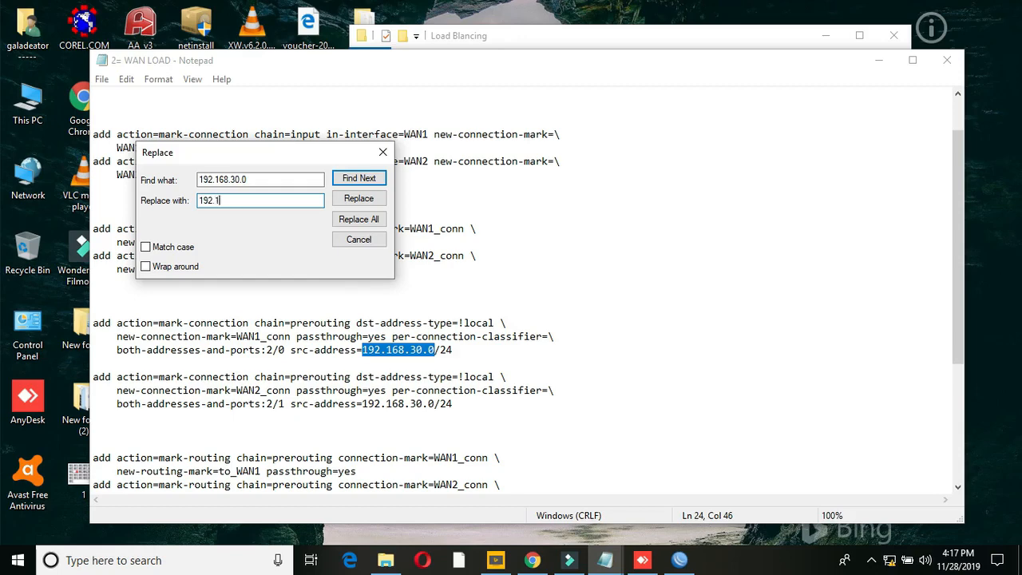
{"action": "type", "text": "92.168.88.0"}
{"action": "left_click", "coordinate": [380, 222]}
{"action": "left_click", "coordinate": [382, 152]}
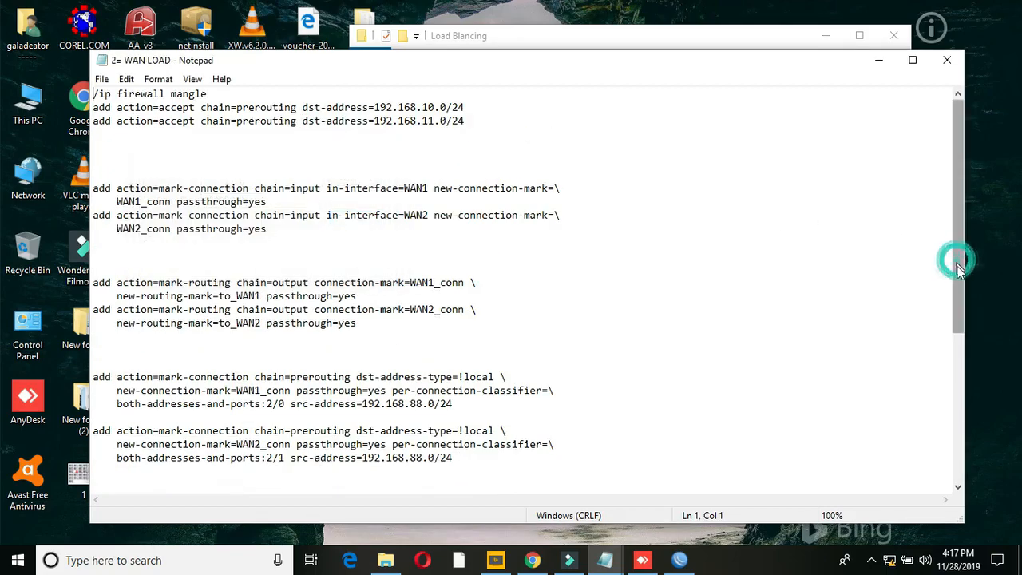
{"action": "left_click_drag", "start_coordinate": [955, 255], "coordinate": [959, 369]}
{"action": "left_click_drag", "start_coordinate": [435, 269], "coordinate": [363, 270]}
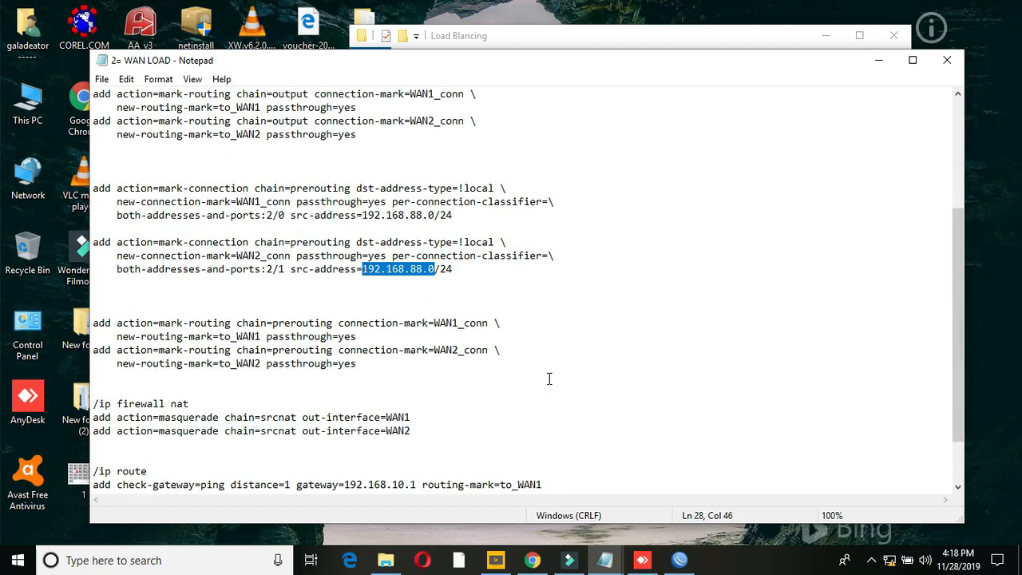
- Switch to WinBox and add the IP address 192.168.10.7/24 on interface WAN1
{"action": "left_click", "coordinate": [680, 561]}
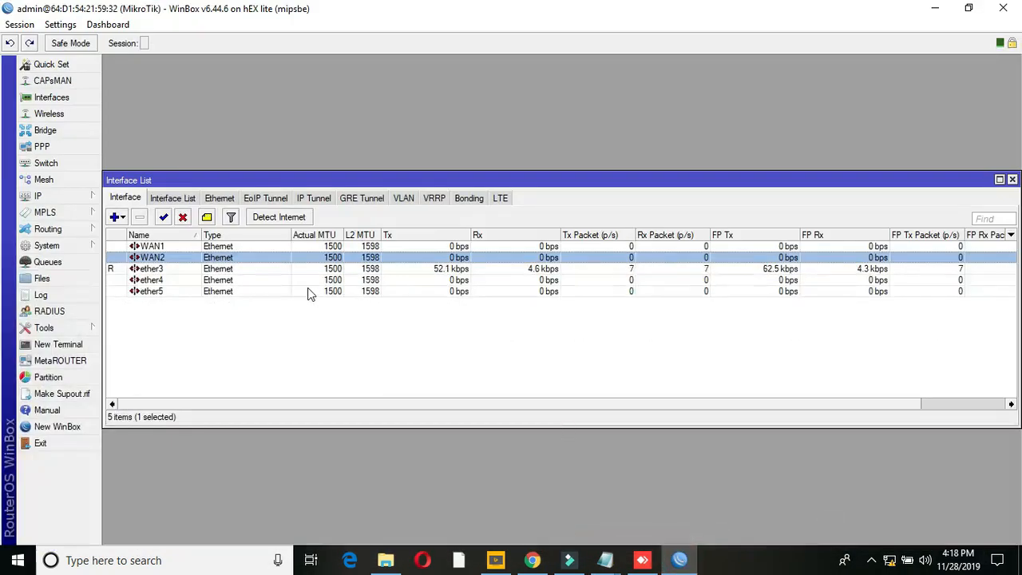
{"action": "left_click", "coordinate": [64, 195]}
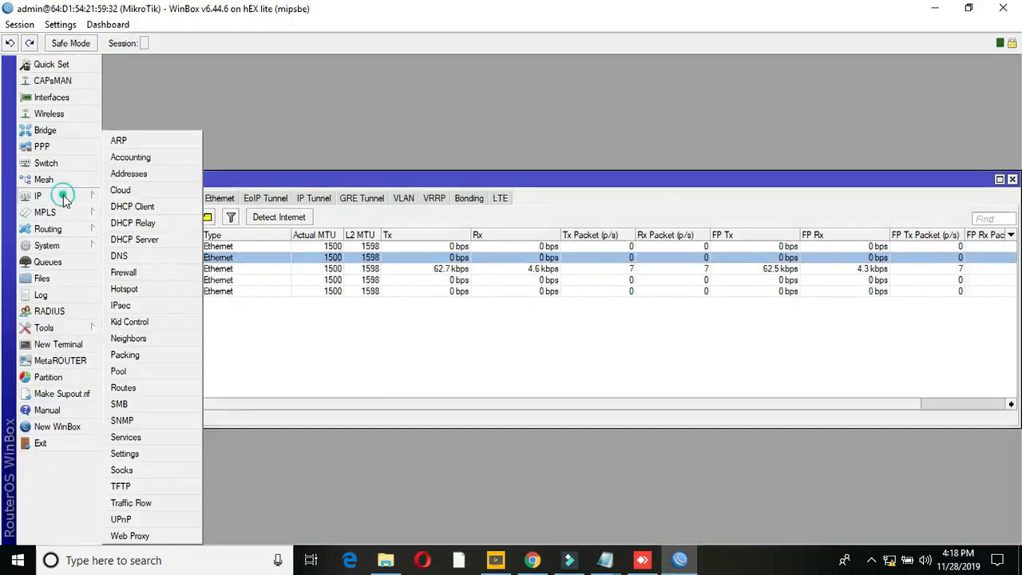
{"action": "left_click", "coordinate": [124, 173]}
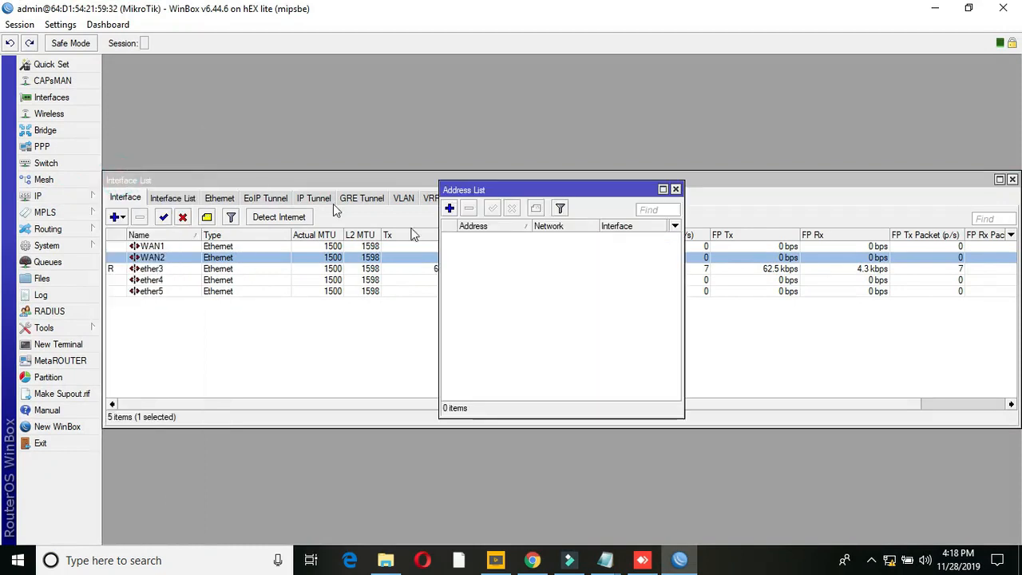
{"action": "left_click", "coordinate": [449, 208]}
{"action": "type", "text": "192"}
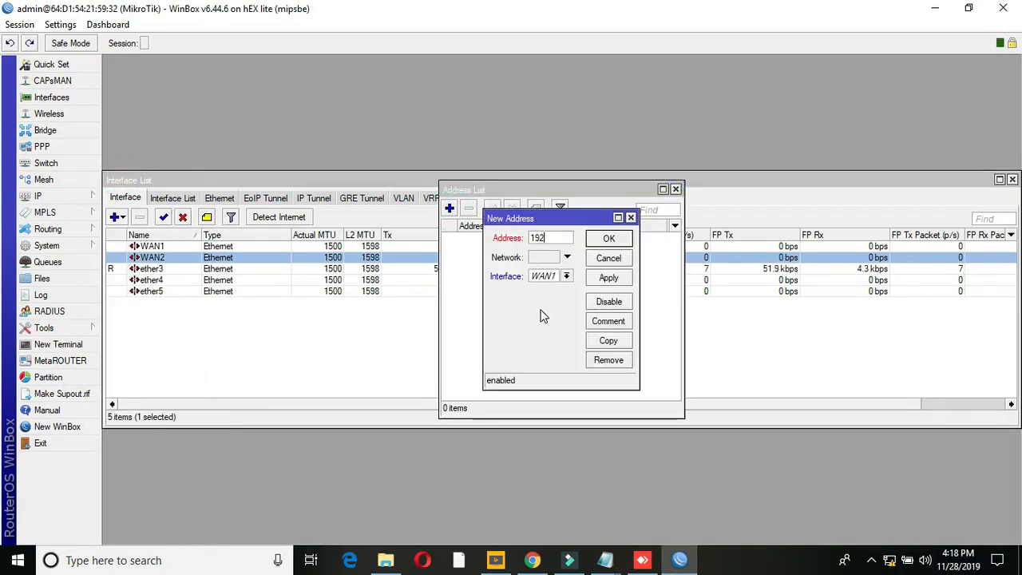
{"action": "type", "text": ".168.10.7/24"}
{"action": "left_click_drag", "start_coordinate": [484, 300], "coordinate": [293, 300]}
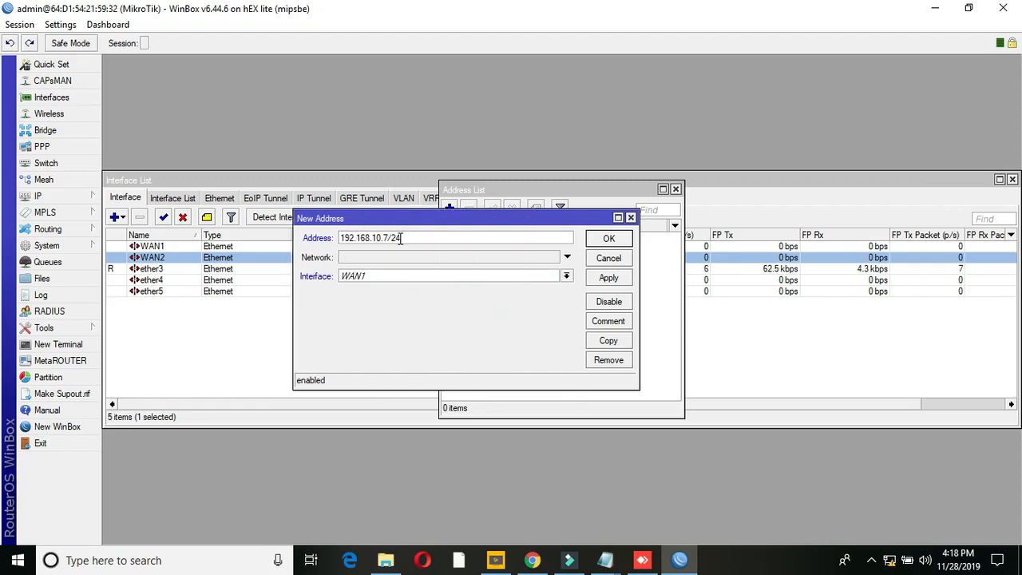
{"action": "mouse_move", "coordinate": [401, 238]}
{"action": "left_click", "coordinate": [609, 280]}
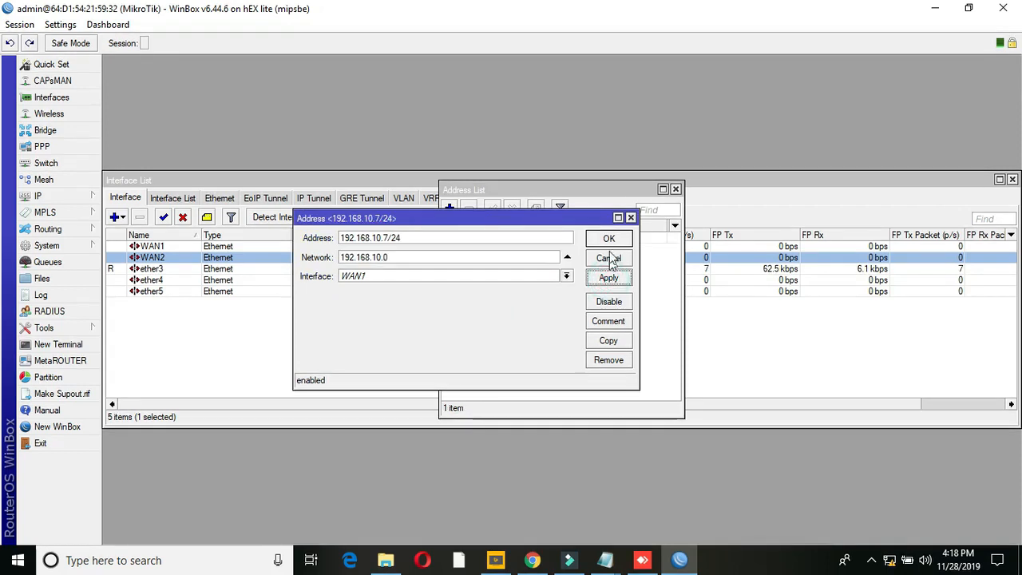
{"action": "left_click", "coordinate": [608, 239]}
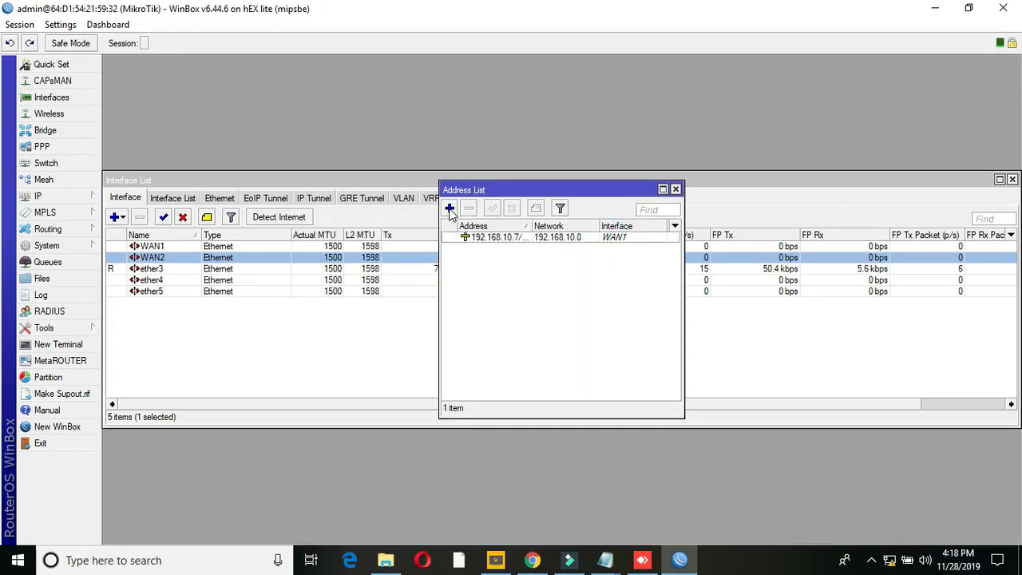
- Add the IP address 192.168.11.7/24 on interface WAN2
{"action": "left_click", "coordinate": [450, 208]}
{"action": "type", "text": "192.168.1"}
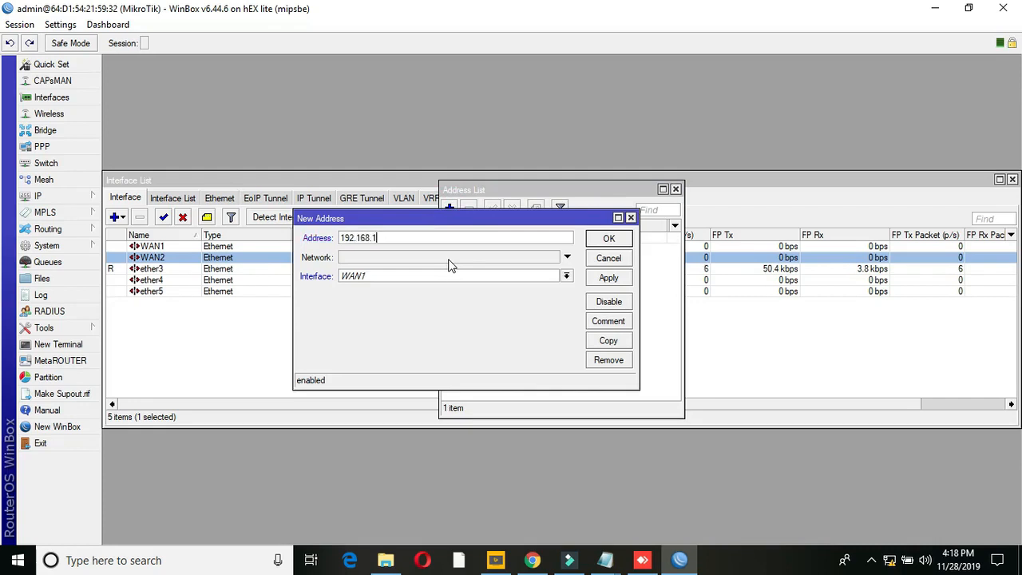
{"action": "type", "text": "1.7/24"}
{"action": "left_click", "coordinate": [567, 277]}
{"action": "left_click", "coordinate": [443, 294]}
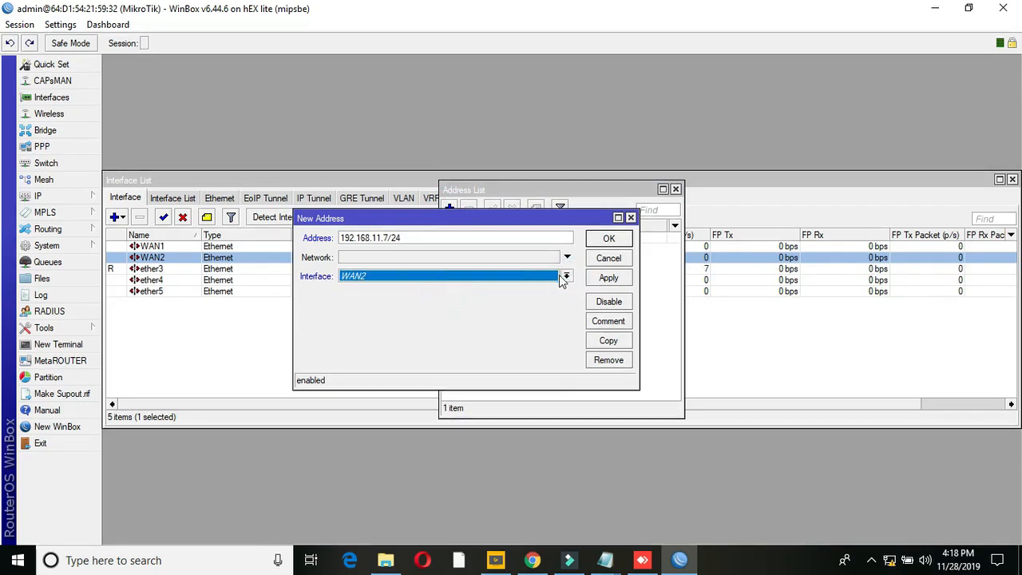
{"action": "left_click", "coordinate": [612, 279]}
{"action": "left_click", "coordinate": [608, 238]}
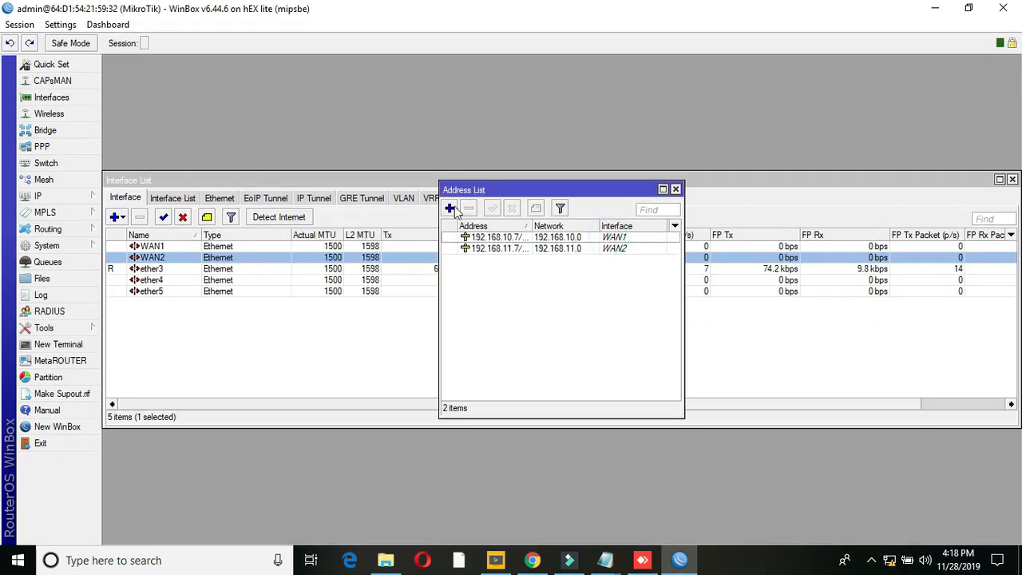
- Add the LAN IP address 192.168.88.1/24 on interface ether3 and close the address list
{"action": "left_click", "coordinate": [449, 209]}
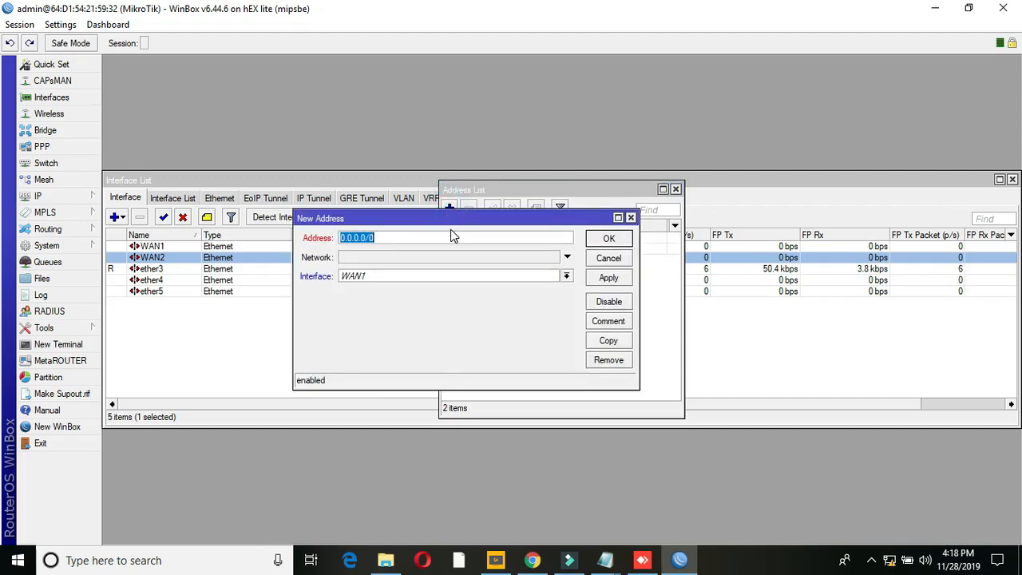
{"action": "type", "text": "192.168.88."}
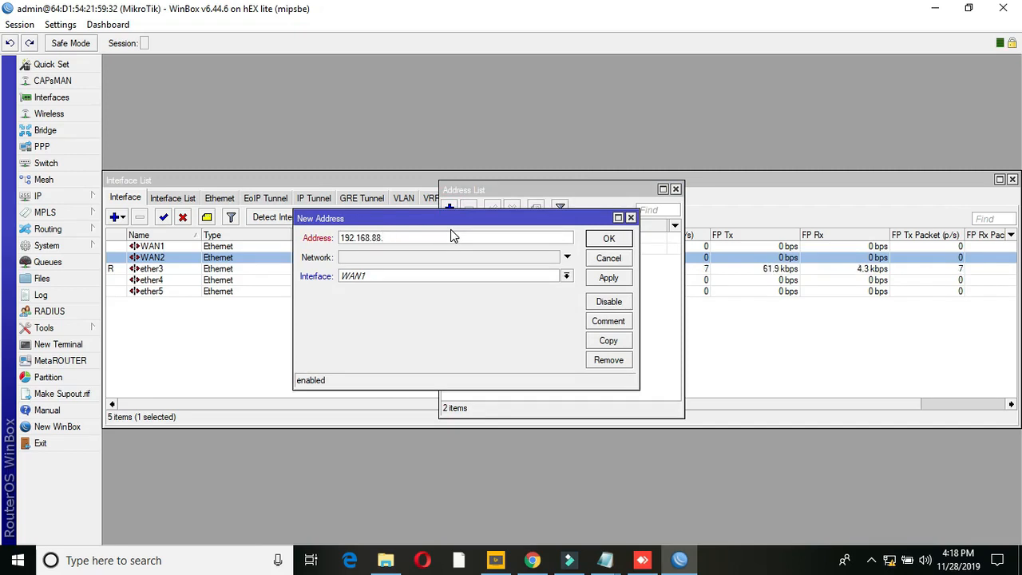
{"action": "type", "text": "1/24"}
{"action": "left_click", "coordinate": [567, 275]}
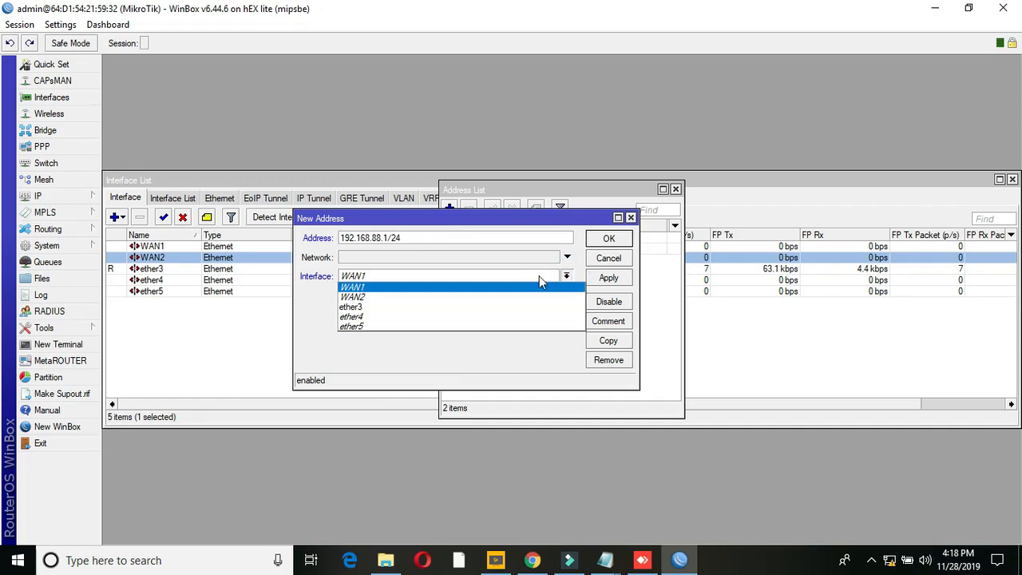
{"action": "left_click", "coordinate": [416, 309]}
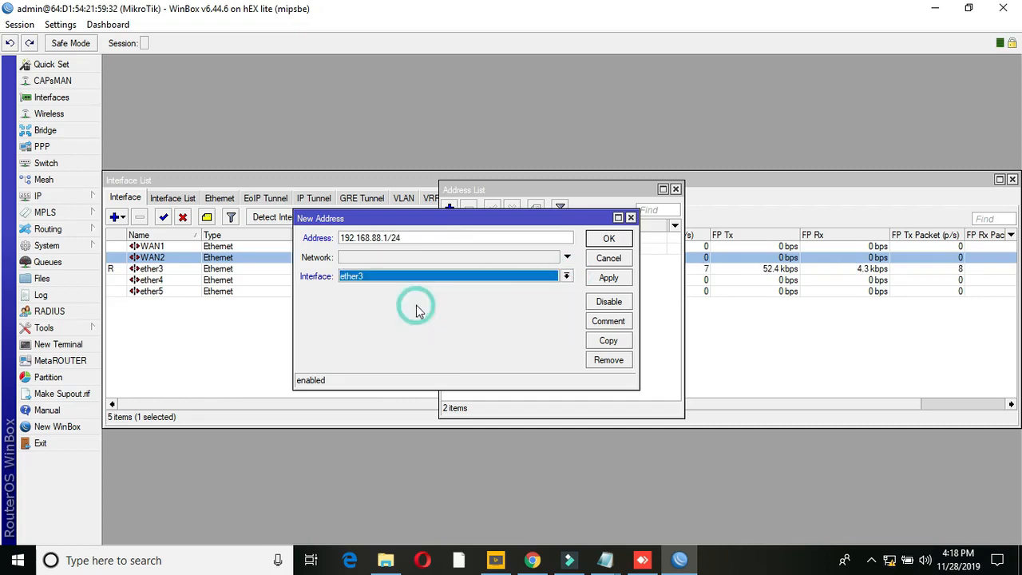
{"action": "left_click", "coordinate": [599, 280]}
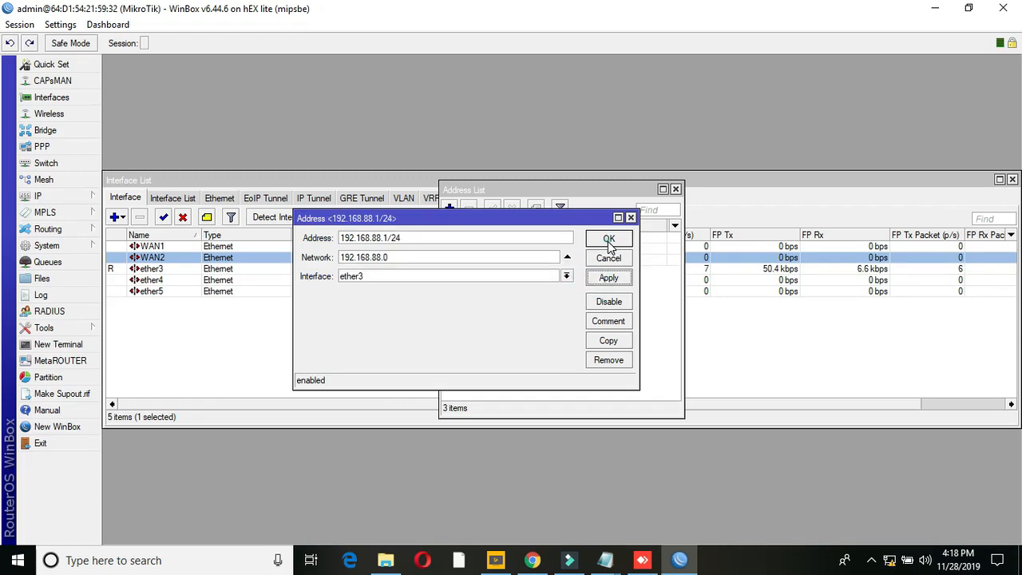
{"action": "left_click", "coordinate": [608, 239]}
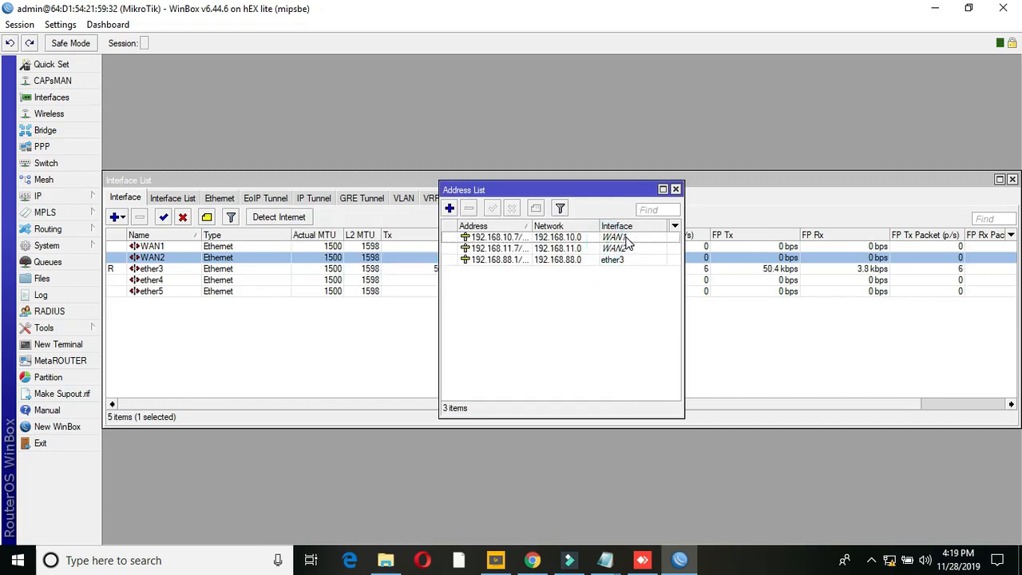
{"action": "left_click", "coordinate": [676, 189]}
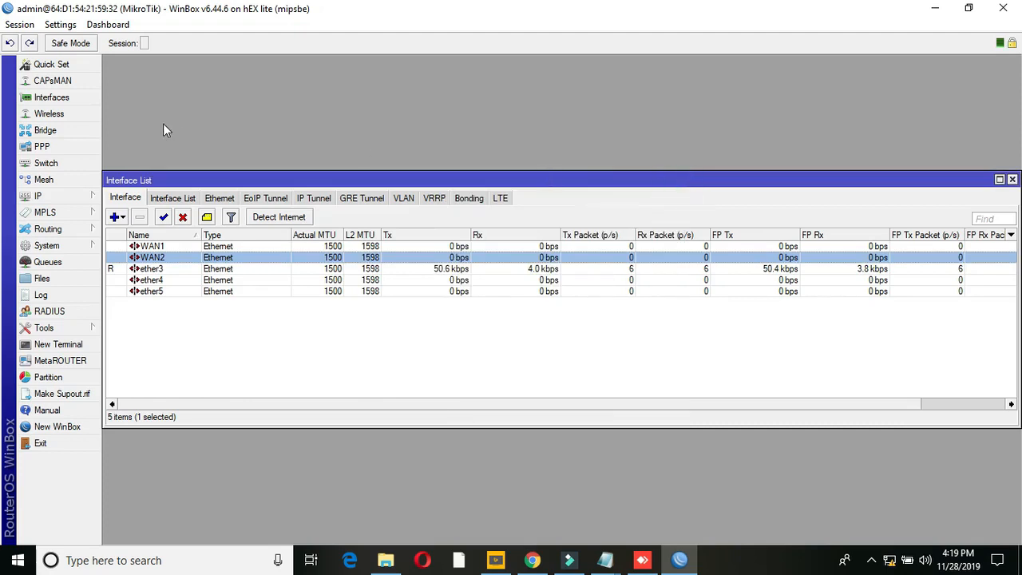
- Reopen the IP address list and widen its Address column to check the full addresses of WAN1, WAN2 and ether3
{"action": "left_click", "coordinate": [168, 247]}
{"action": "left_click", "coordinate": [166, 258]}
{"action": "left_click", "coordinate": [64, 200]}
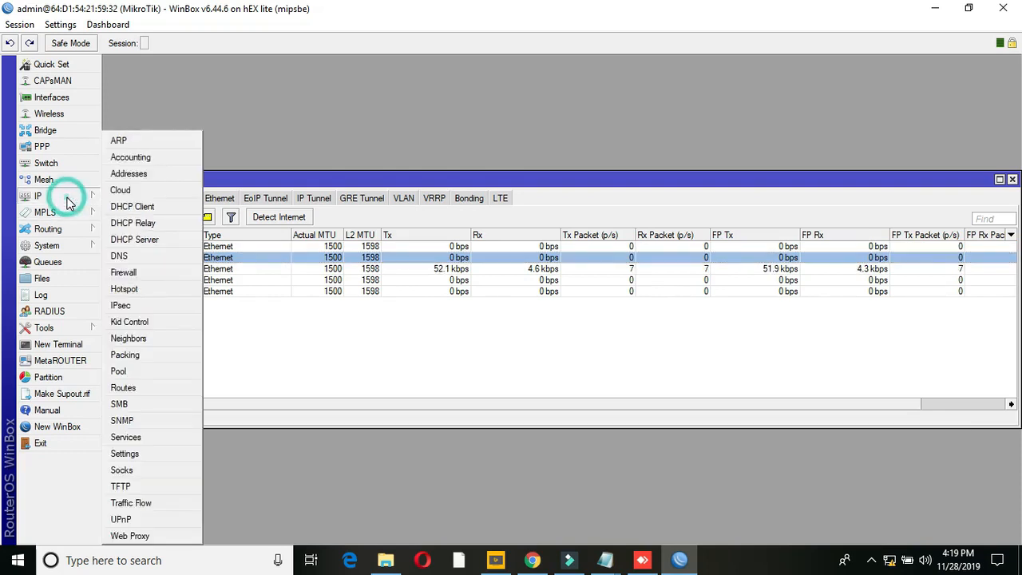
{"action": "left_click", "coordinate": [133, 173]}
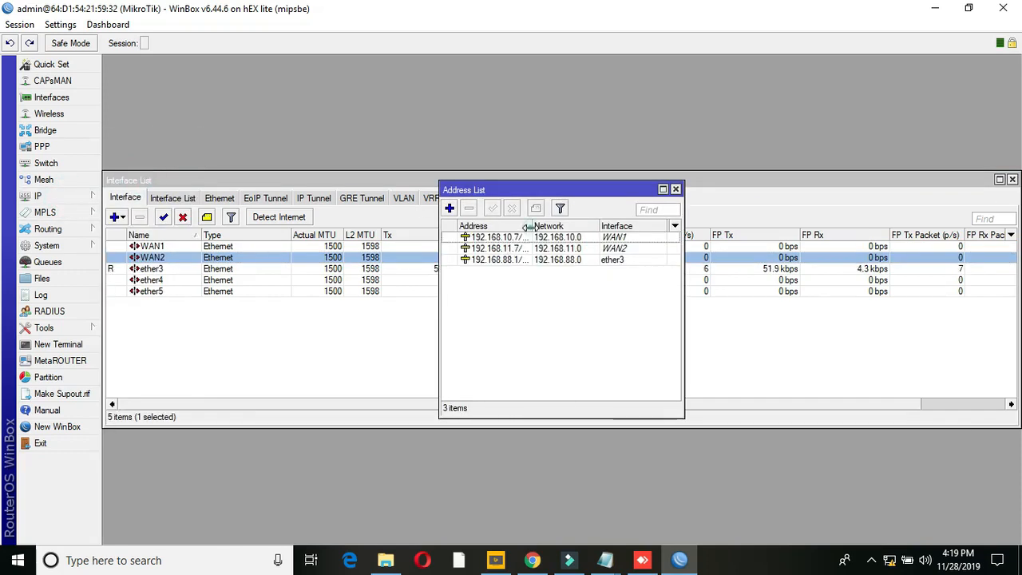
{"action": "left_click_drag", "start_coordinate": [533, 226], "coordinate": [565, 225]}
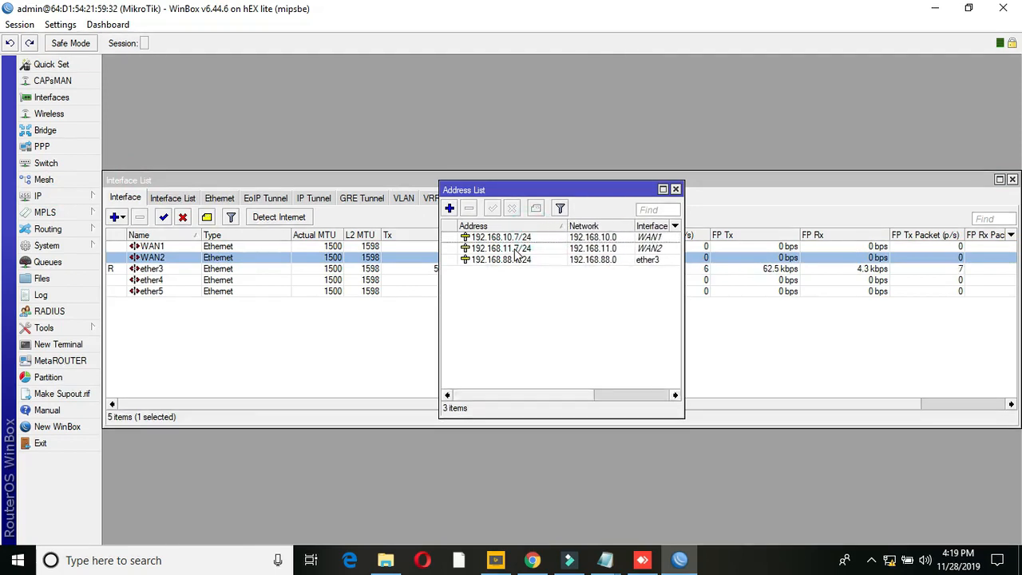
{"action": "left_click", "coordinate": [675, 190]}
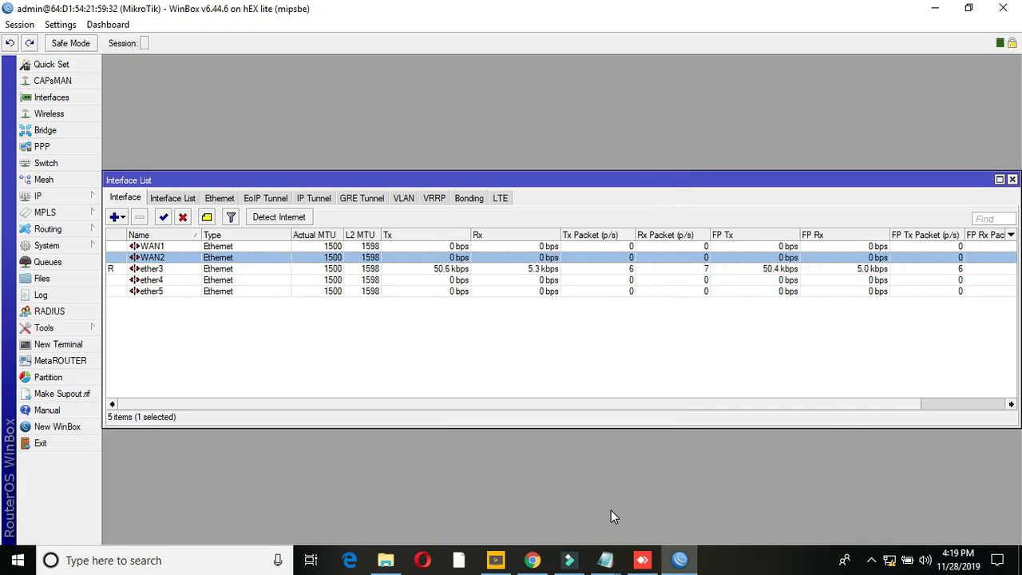
- Switch to the 2= WAN LOAD script in Notepad, copy its entire text and minimize the file
{"action": "left_click", "coordinate": [609, 562]}
{"action": "left_click", "coordinate": [530, 510]}
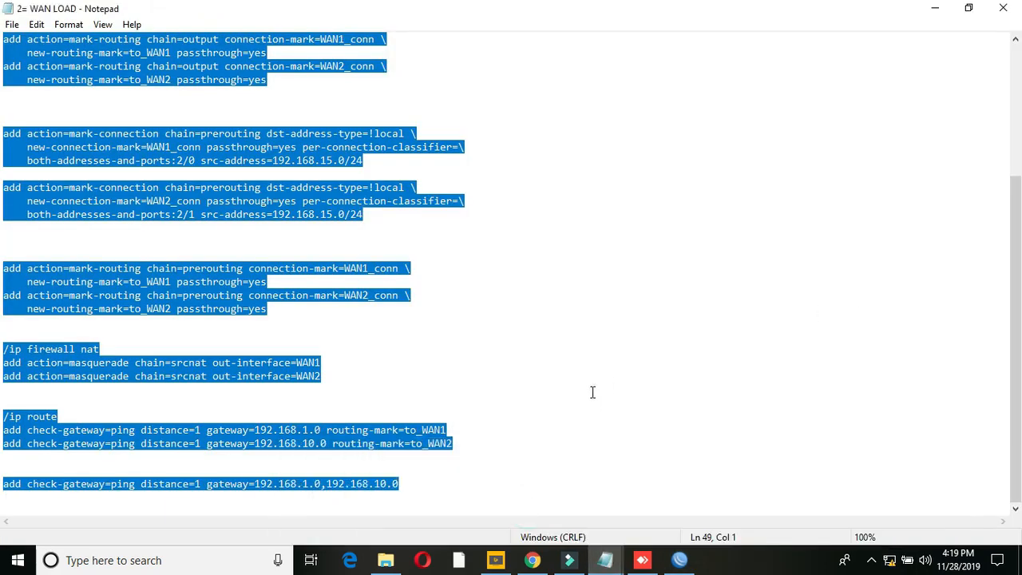
{"action": "left_click", "coordinate": [932, 11]}
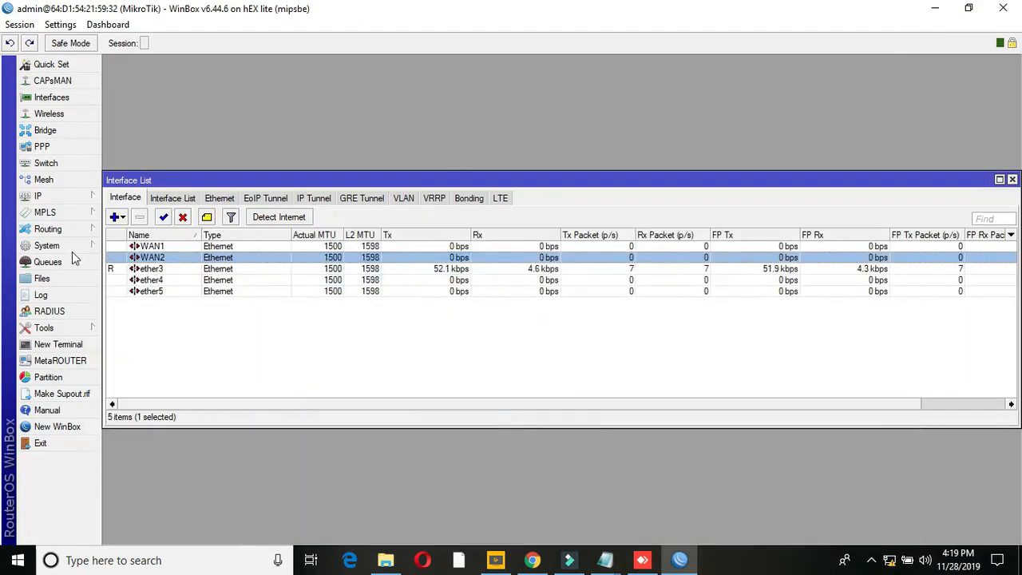
- Open a router terminal, decline viewing the software license and paste the copied load-balancing script to execute it
{"action": "left_click", "coordinate": [60, 345]}
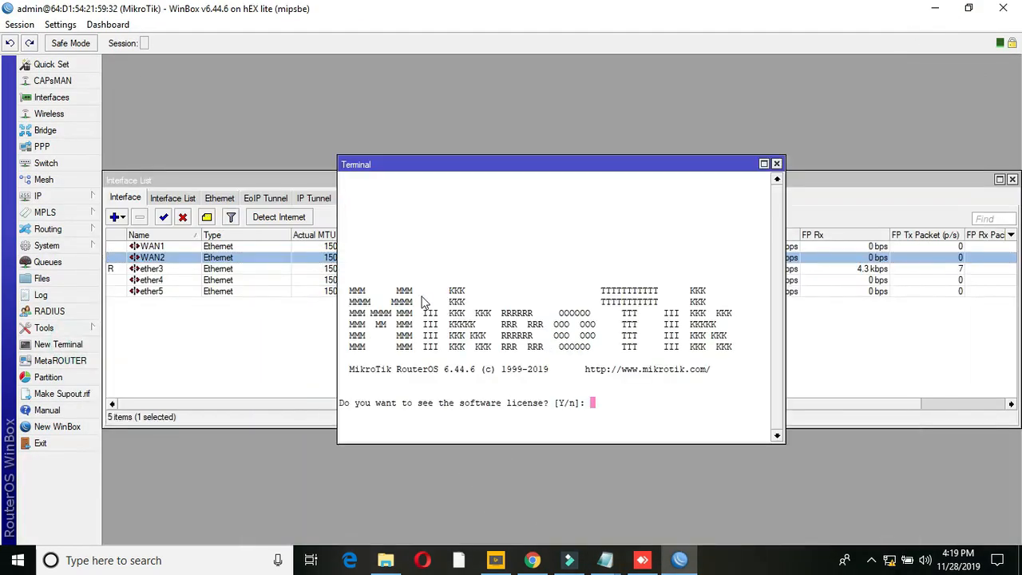
{"action": "type", "text": "n"}
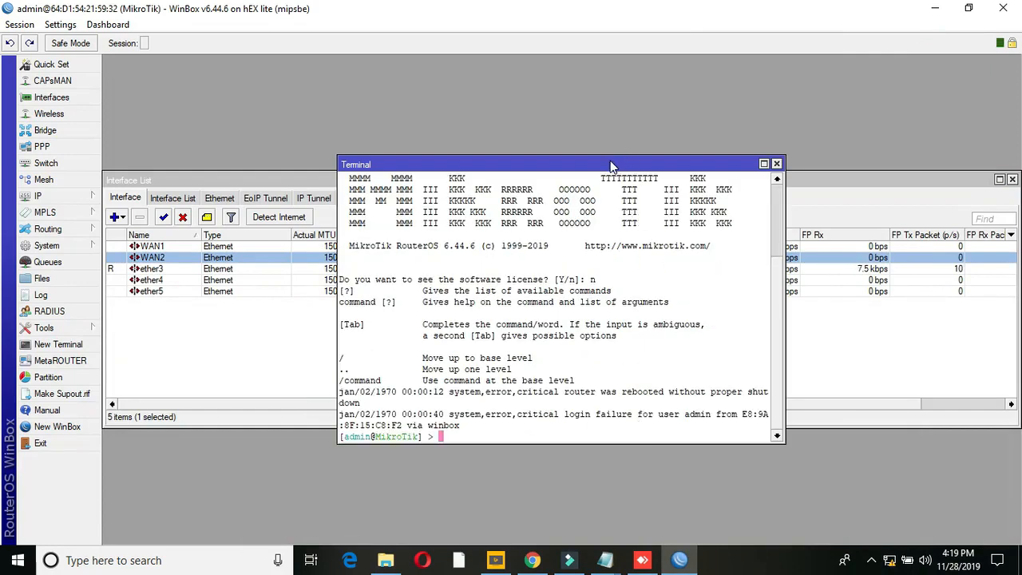
{"action": "left_click_drag", "start_coordinate": [610, 159], "coordinate": [665, 107]}
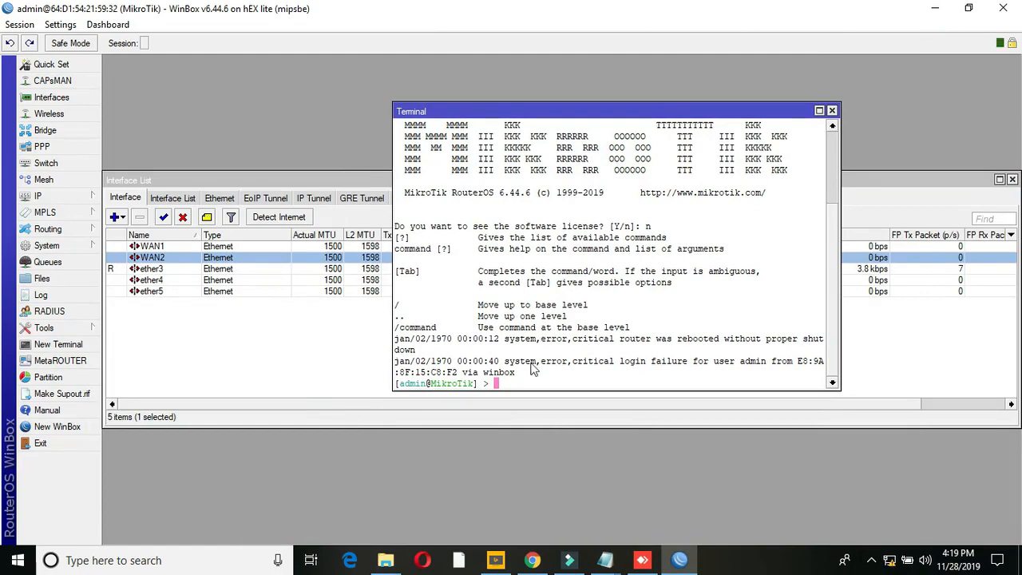
{"action": "right_click", "coordinate": [501, 382]}
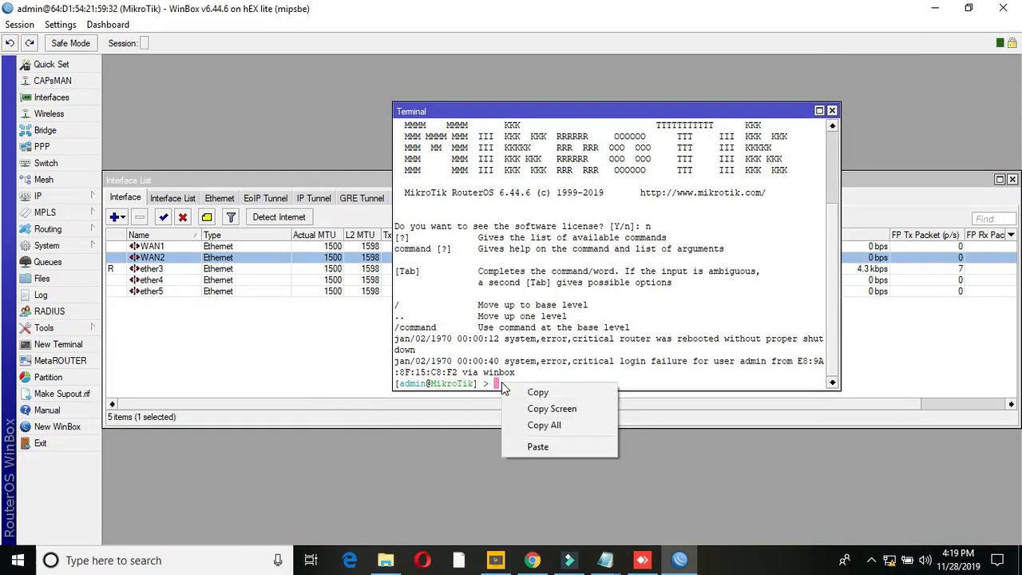
{"action": "left_click", "coordinate": [541, 450]}
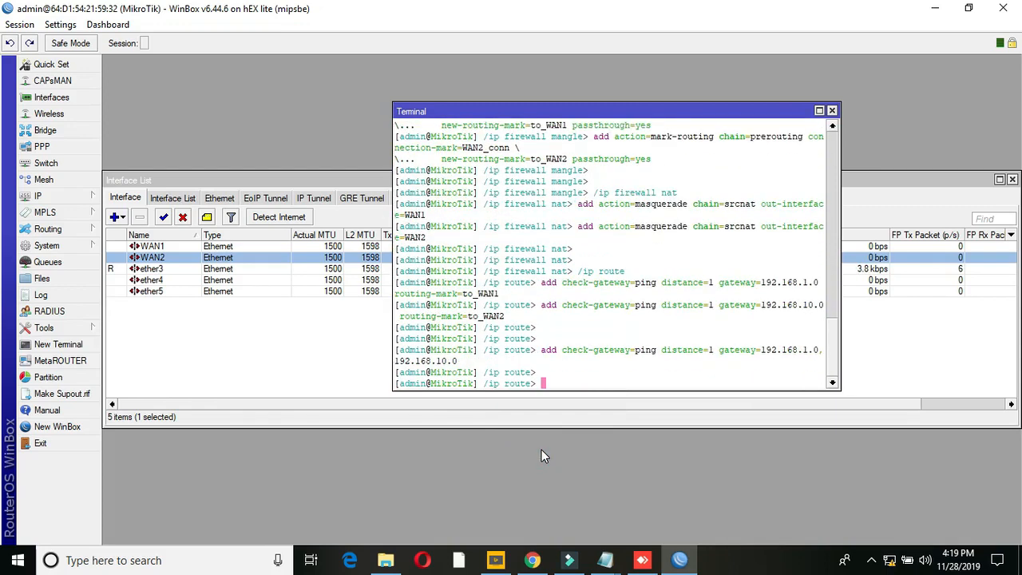
- Check the firewall's mangle rules with their source addresses and its NAT rules, and close all open windows
{"action": "left_click", "coordinate": [56, 196]}
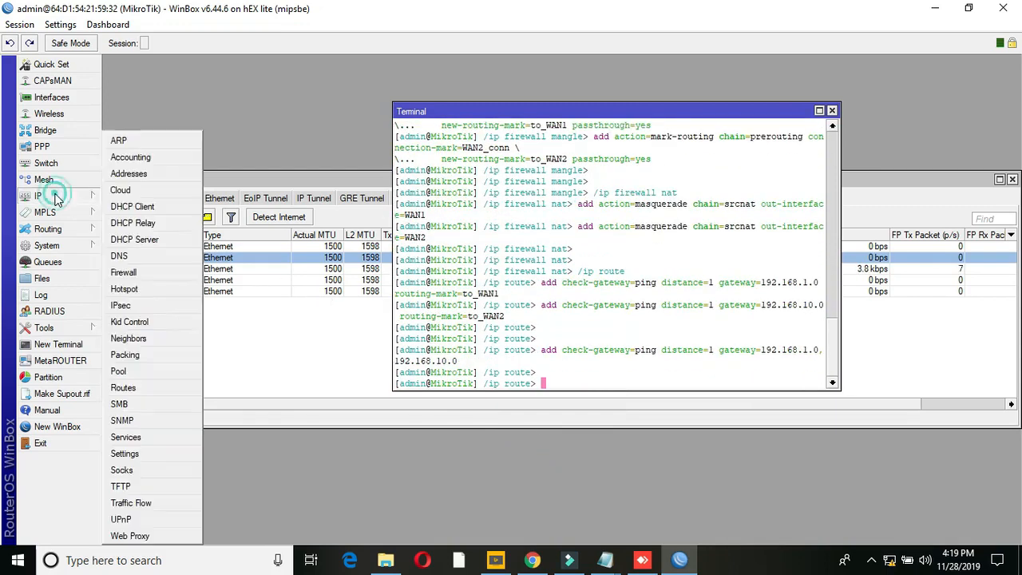
{"action": "left_click", "coordinate": [123, 273]}
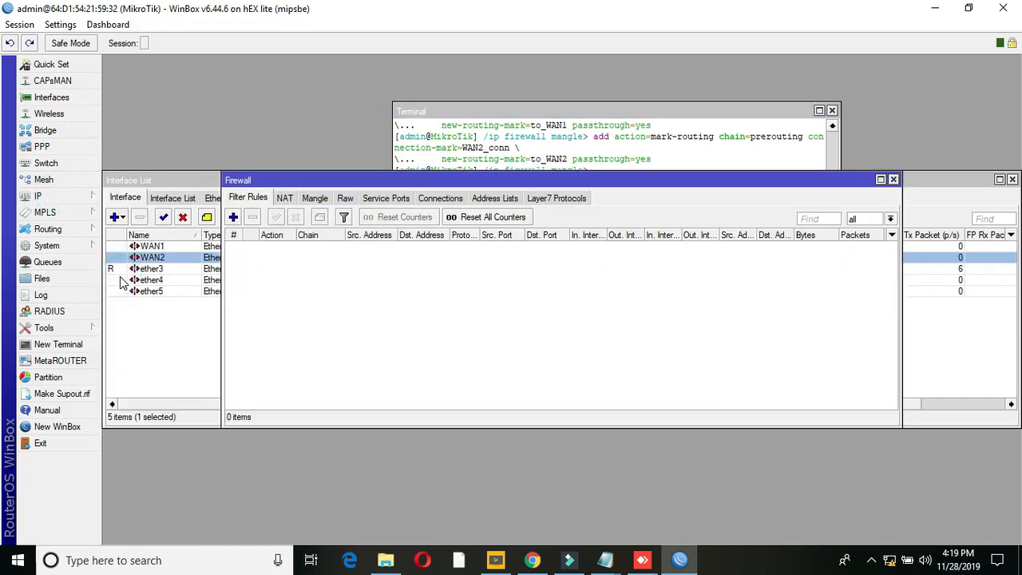
{"action": "left_click", "coordinate": [315, 198]}
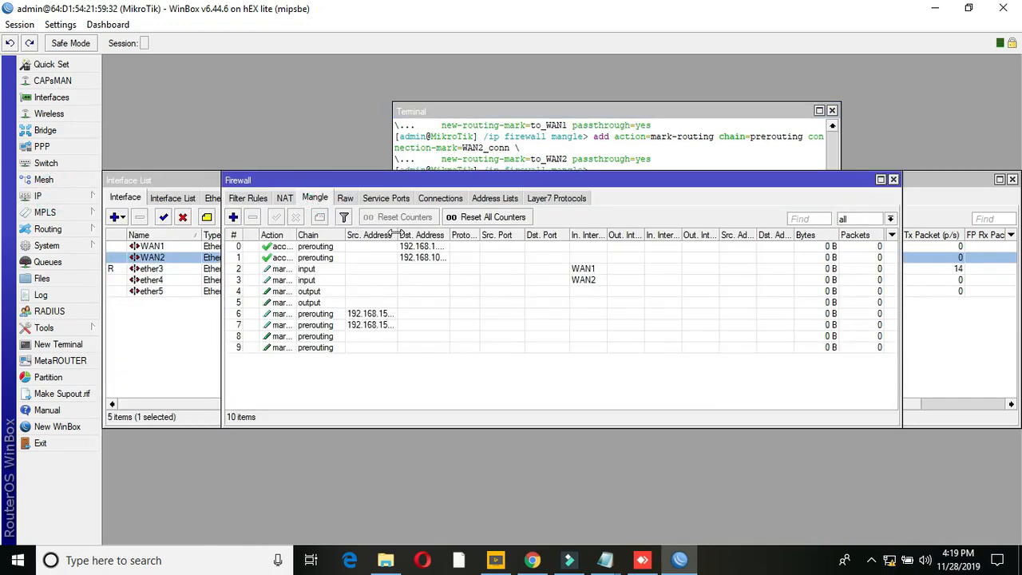
{"action": "left_click_drag", "start_coordinate": [397, 234], "coordinate": [416, 234]}
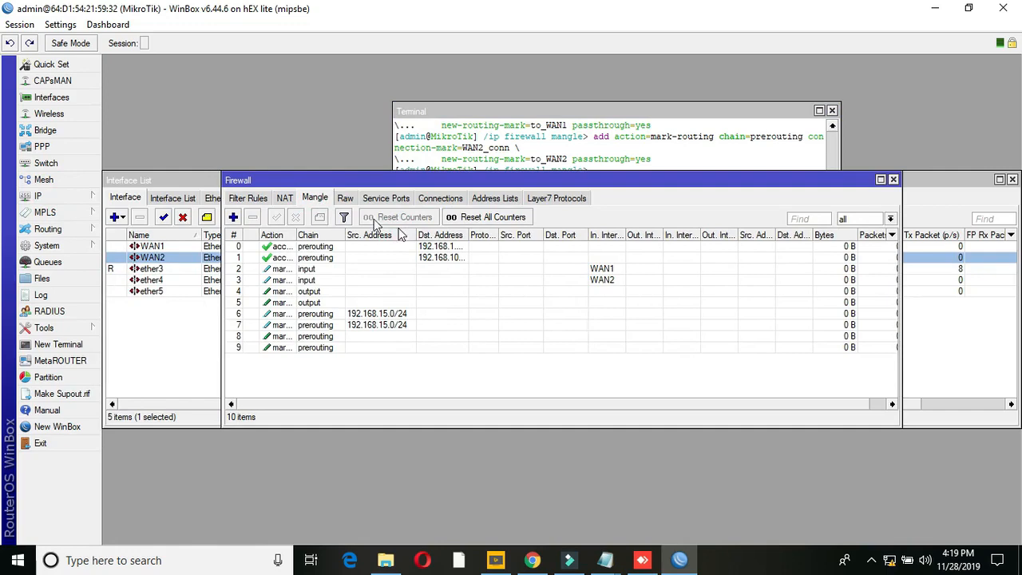
{"action": "left_click", "coordinate": [285, 198]}
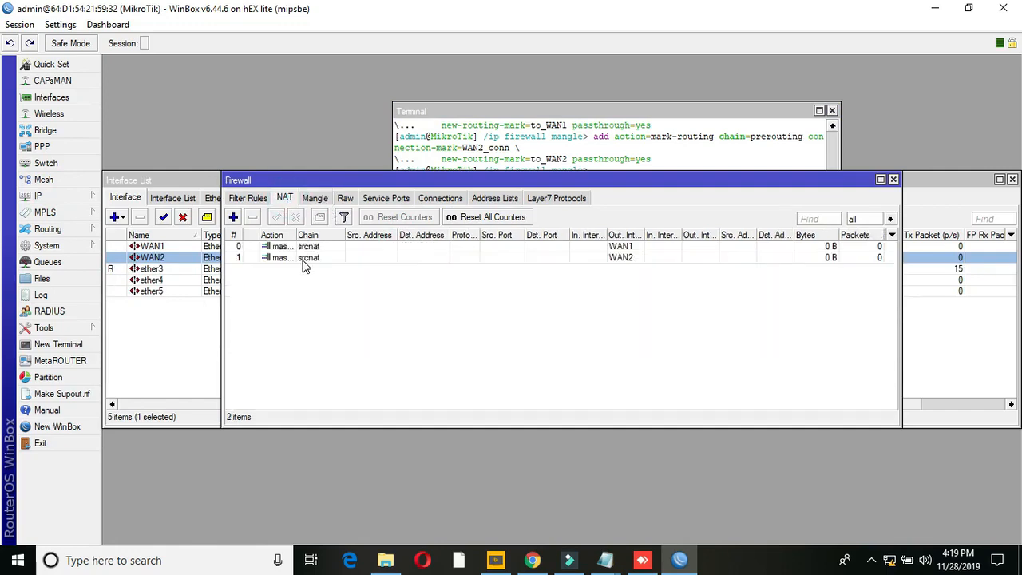
{"action": "left_click", "coordinate": [893, 179]}
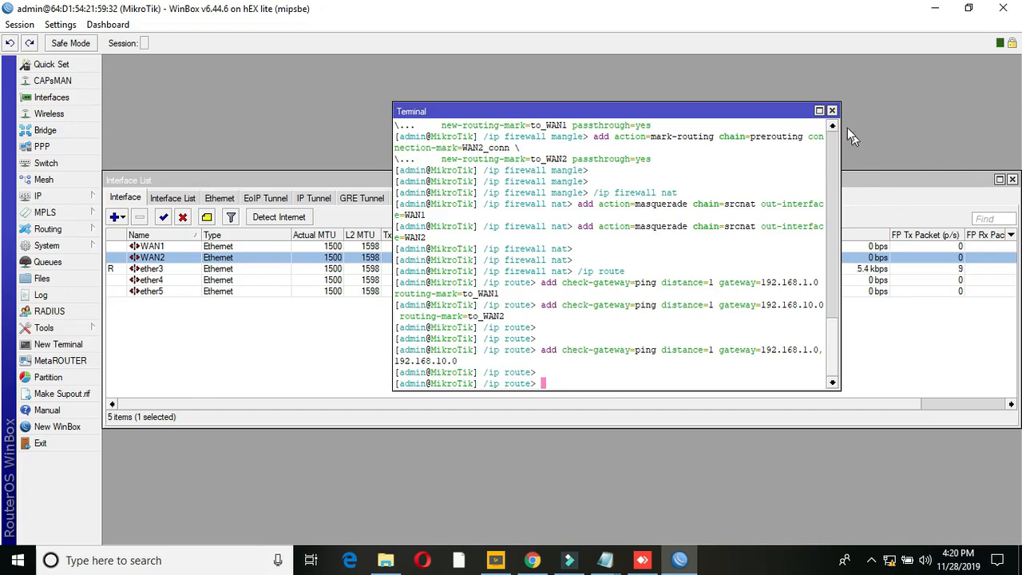
{"action": "left_click", "coordinate": [832, 111]}
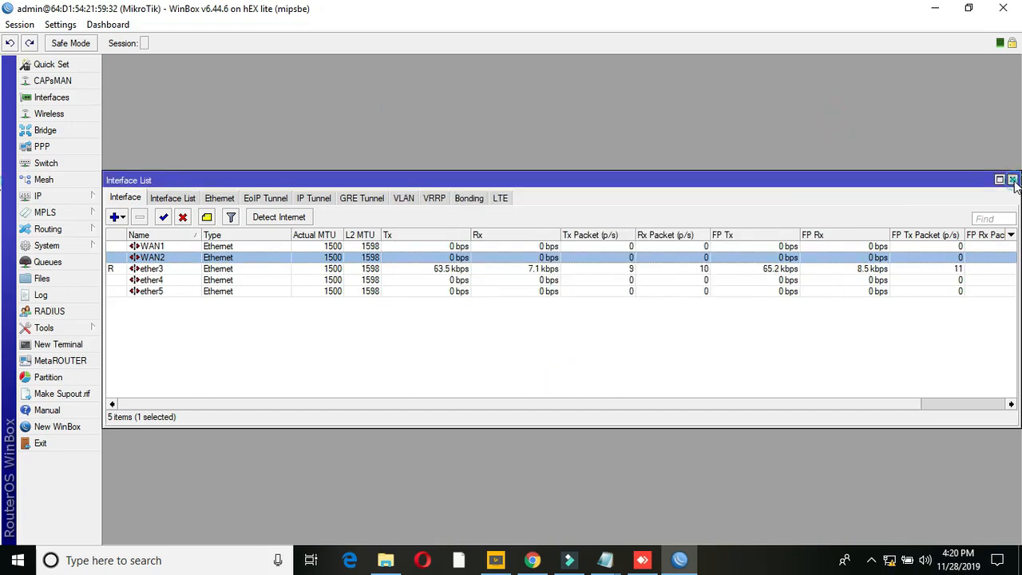
{"action": "left_click", "coordinate": [1013, 179]}
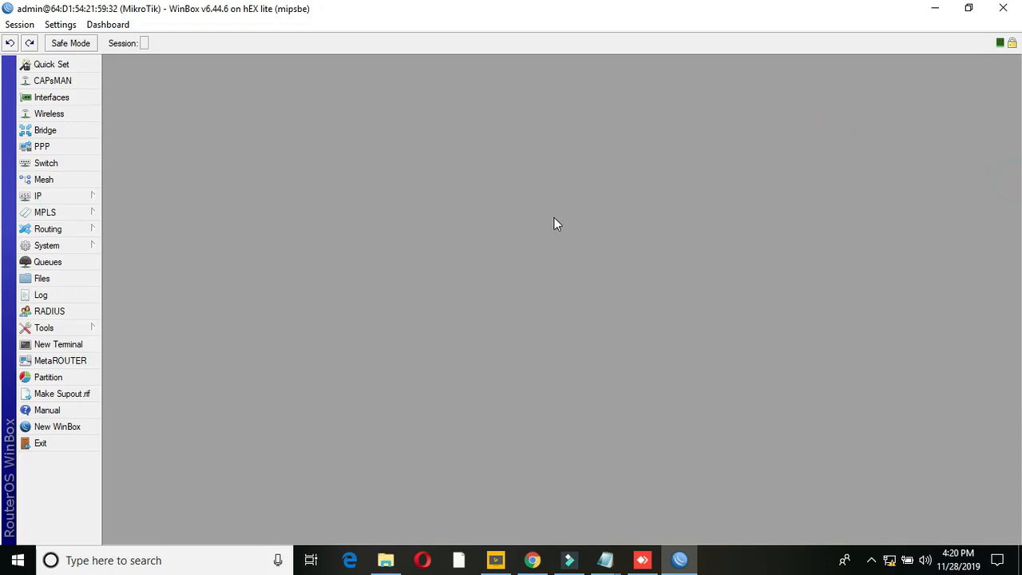
- View the PPP interfaces and the Hotspot servers, closing each window after viewing
{"action": "left_click", "coordinate": [71, 150]}
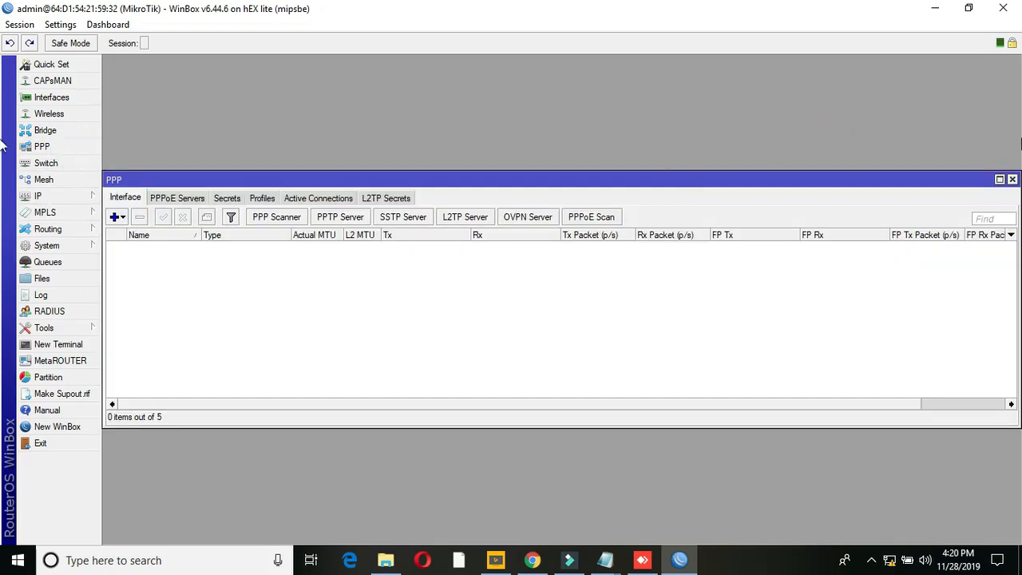
{"action": "left_click", "coordinate": [1013, 179]}
{"action": "left_click", "coordinate": [49, 196]}
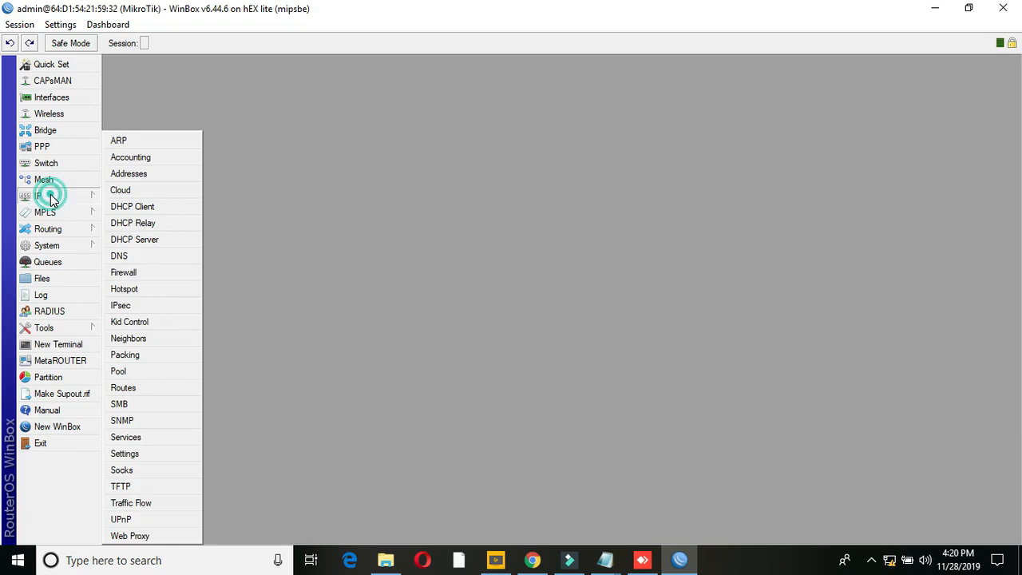
{"action": "left_click", "coordinate": [128, 289]}
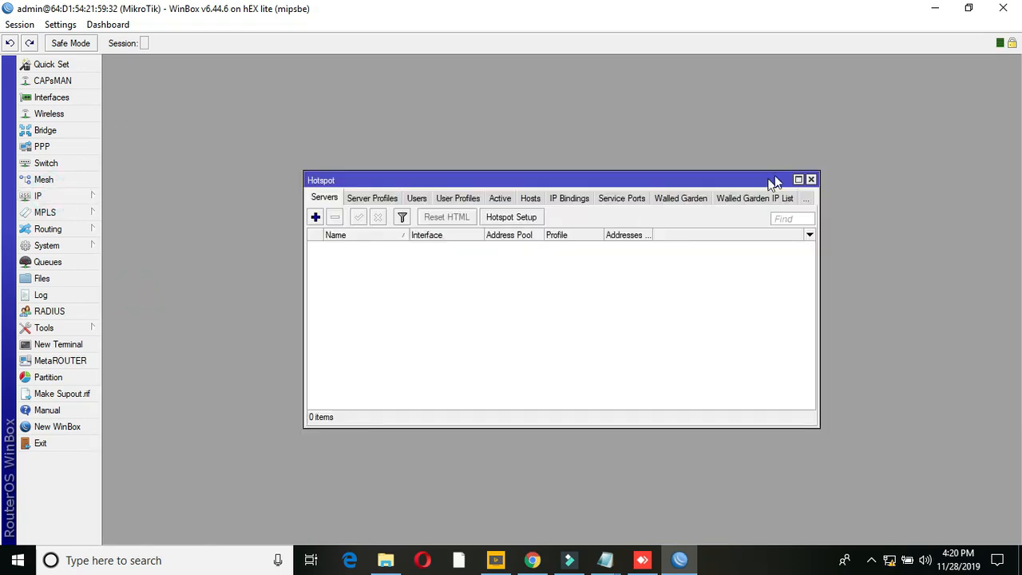
{"action": "left_click", "coordinate": [811, 181]}
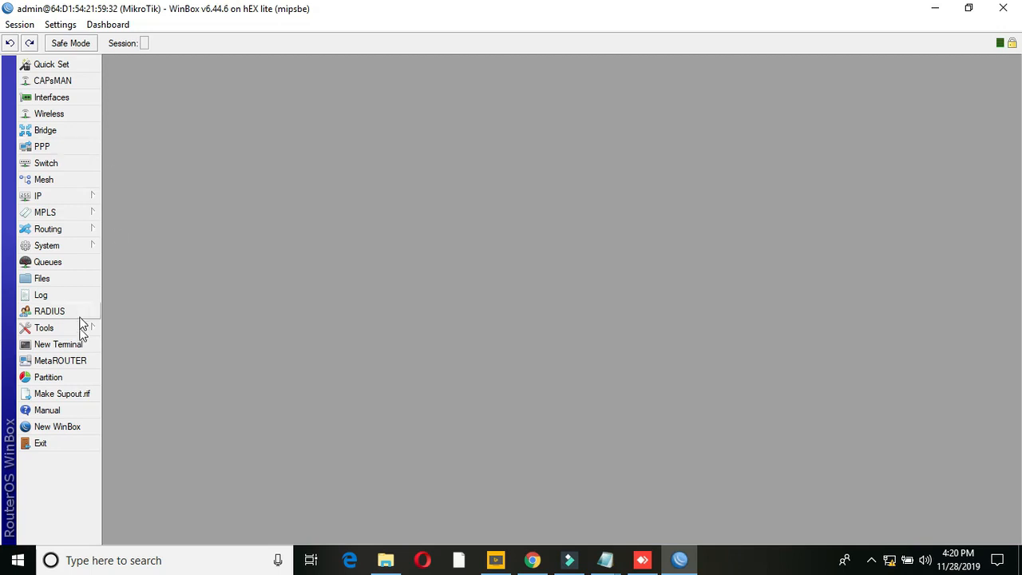
- Reset the router's configuration by running system reset in a new terminal and accept the reset with y
{"action": "left_click", "coordinate": [71, 345]}
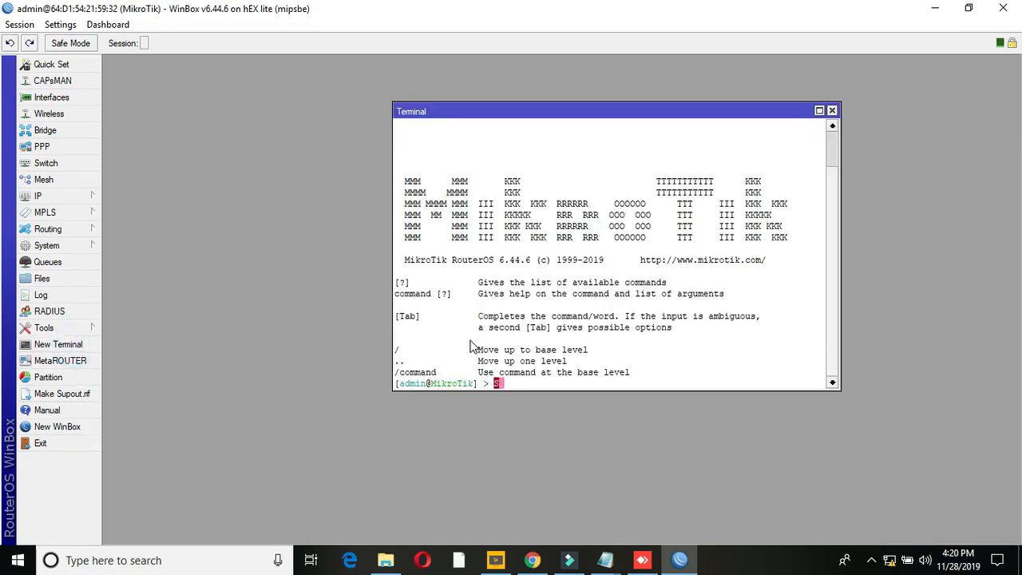
{"action": "type", "text": "system reset"}
{"action": "key", "text": "Return"}
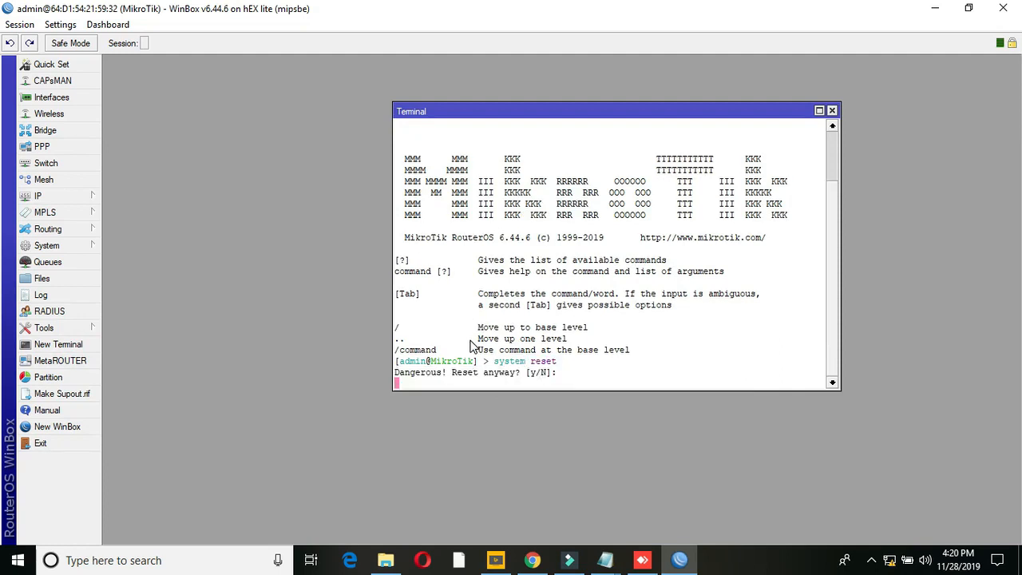
{"action": "type", "text": "y"}
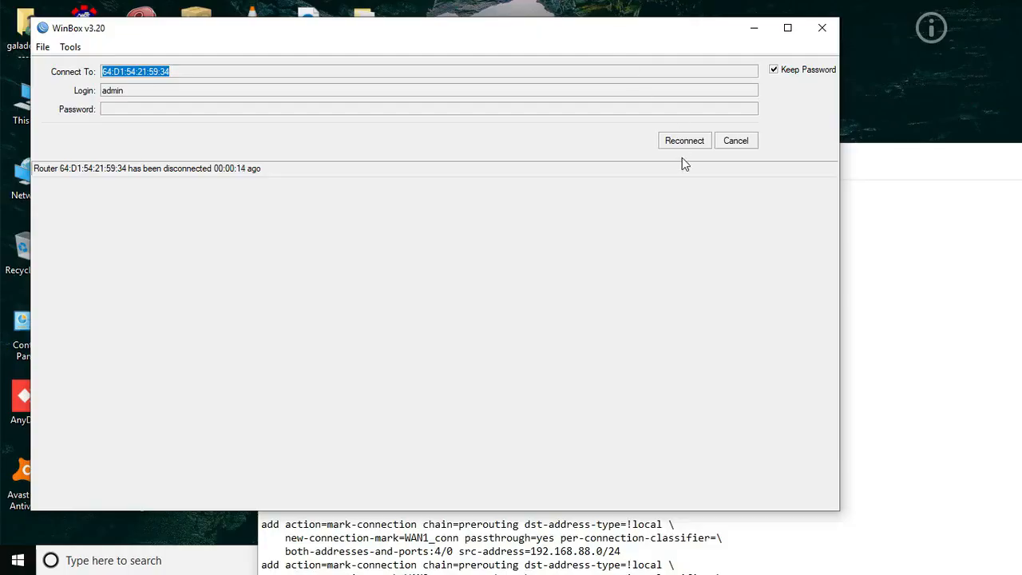
- Reconnect to the router in a maximized window and open its interface list
{"action": "left_click", "coordinate": [684, 142]}
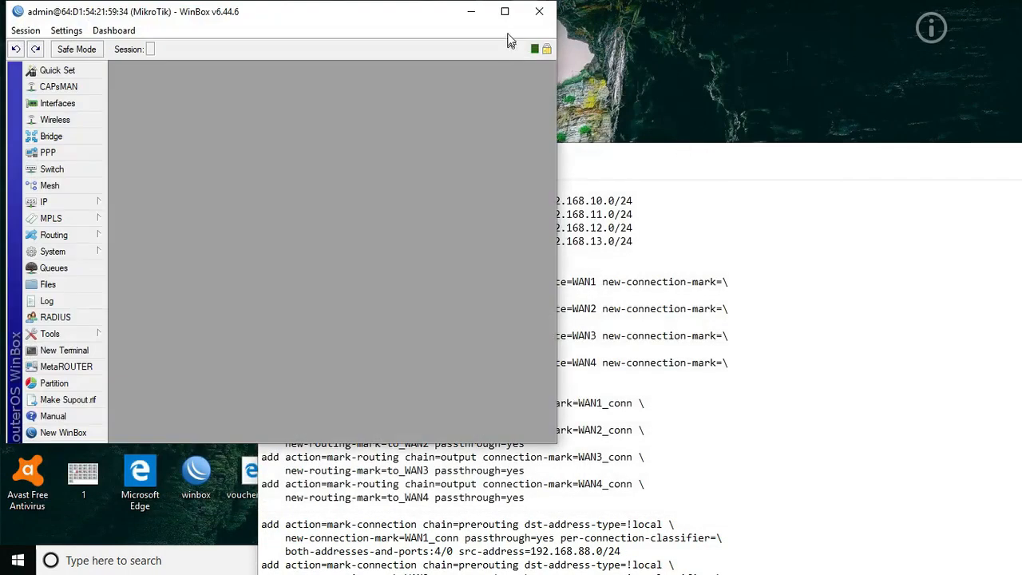
{"action": "left_click", "coordinate": [507, 12]}
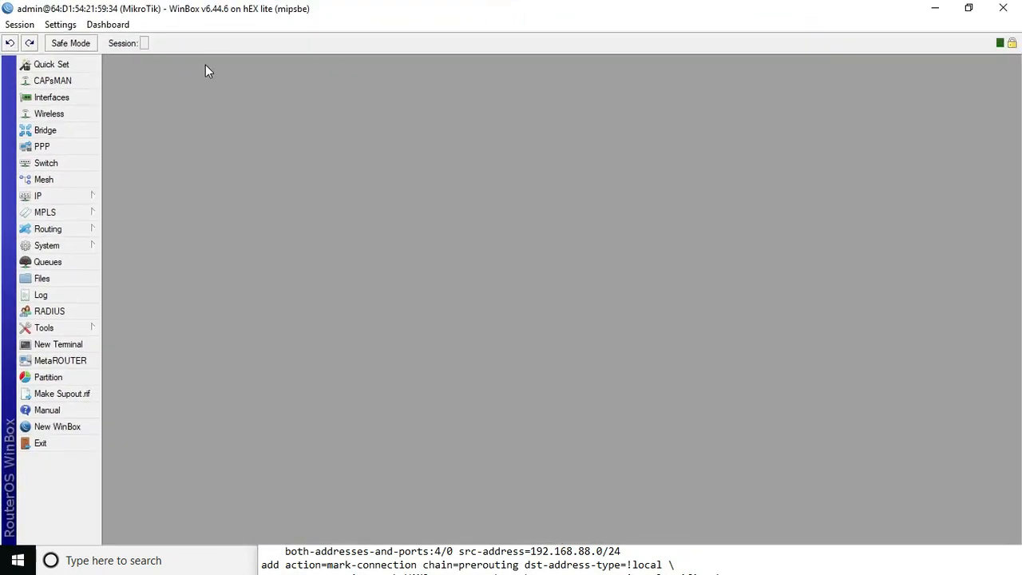
{"action": "left_click", "coordinate": [90, 101]}
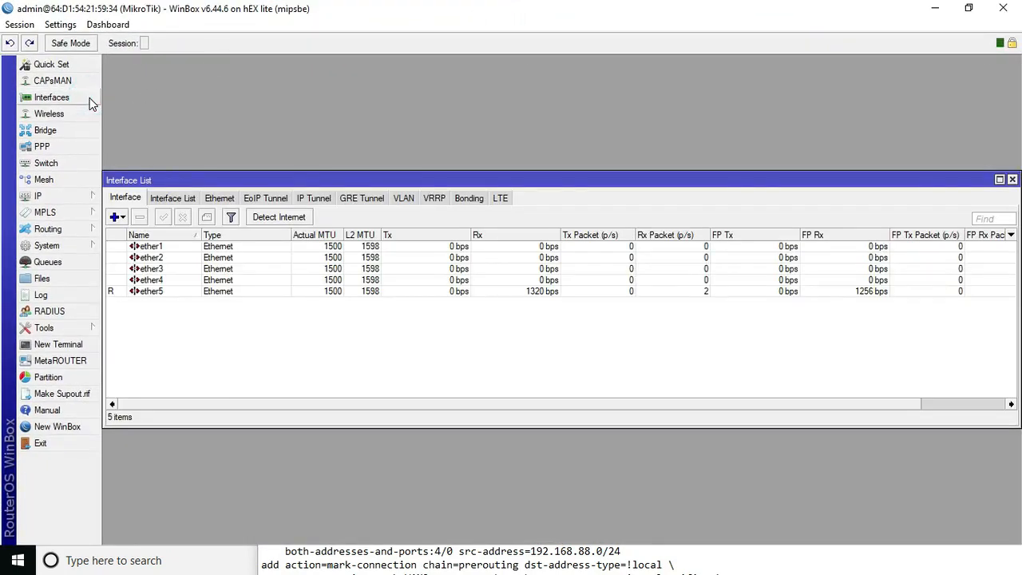
- Rename the ether1 interface as WAN1
{"action": "left_click", "coordinate": [151, 270]}
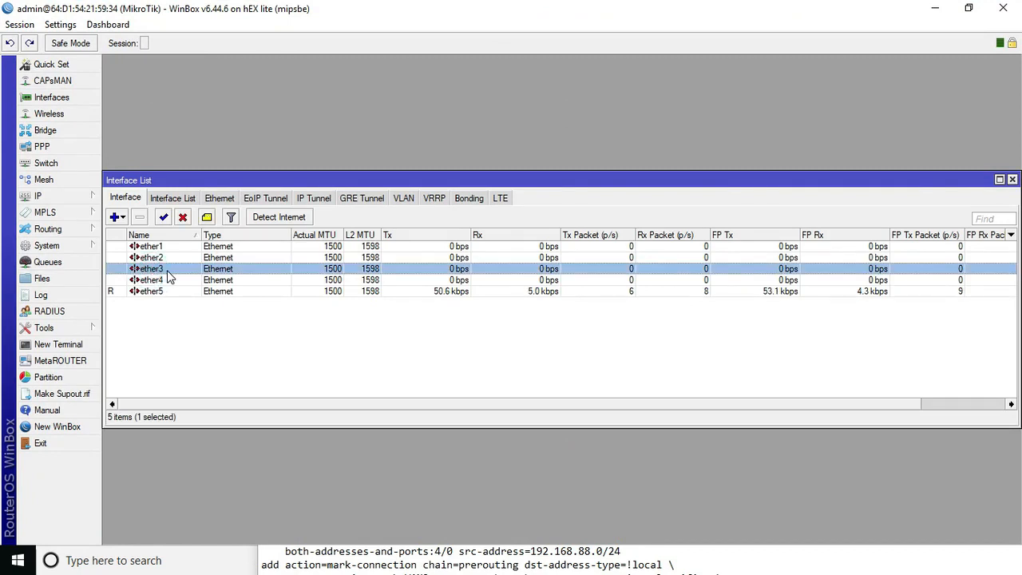
{"action": "left_click", "coordinate": [156, 294]}
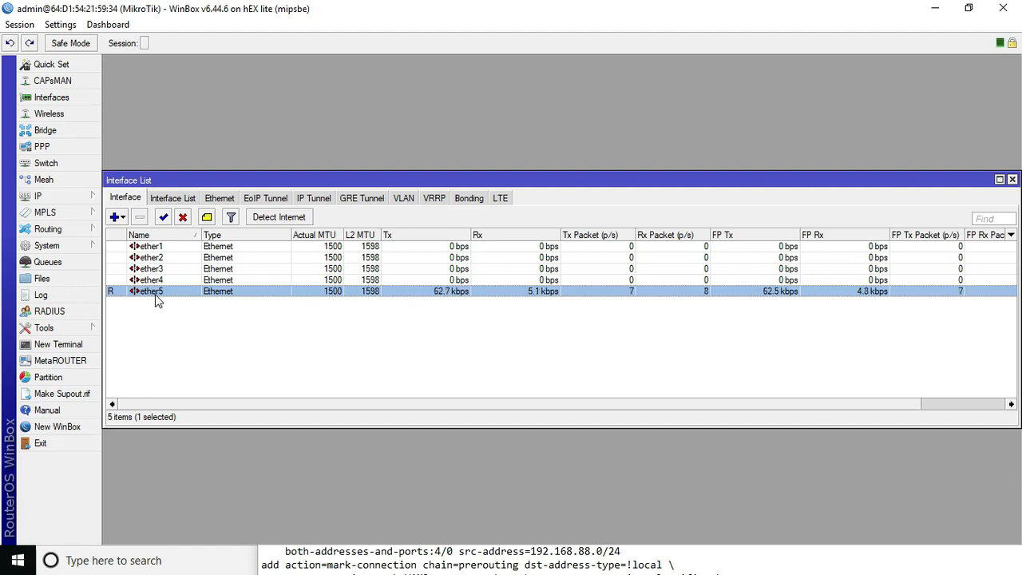
{"action": "double_click", "coordinate": [159, 247]}
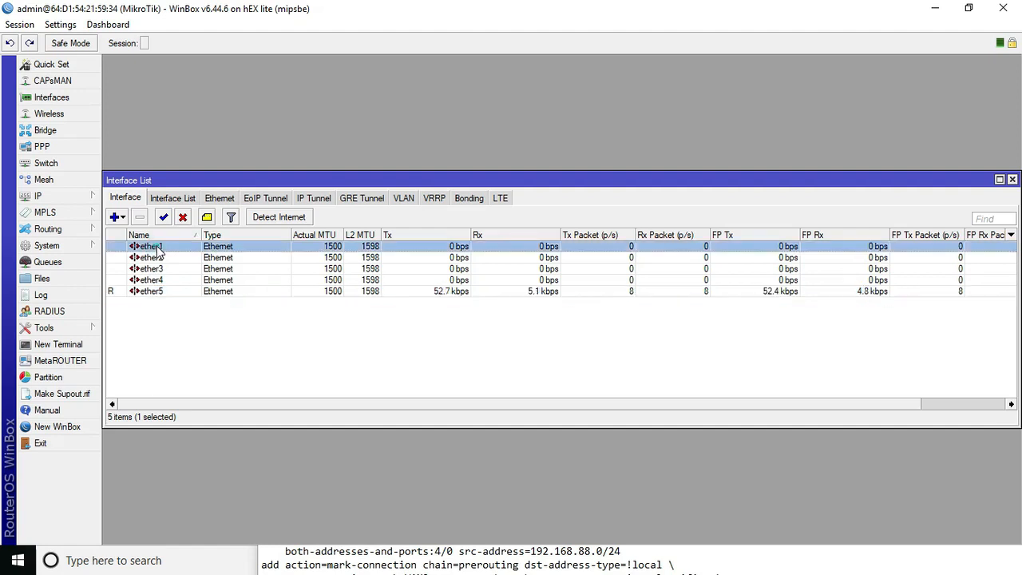
{"action": "type", "text": "w"}
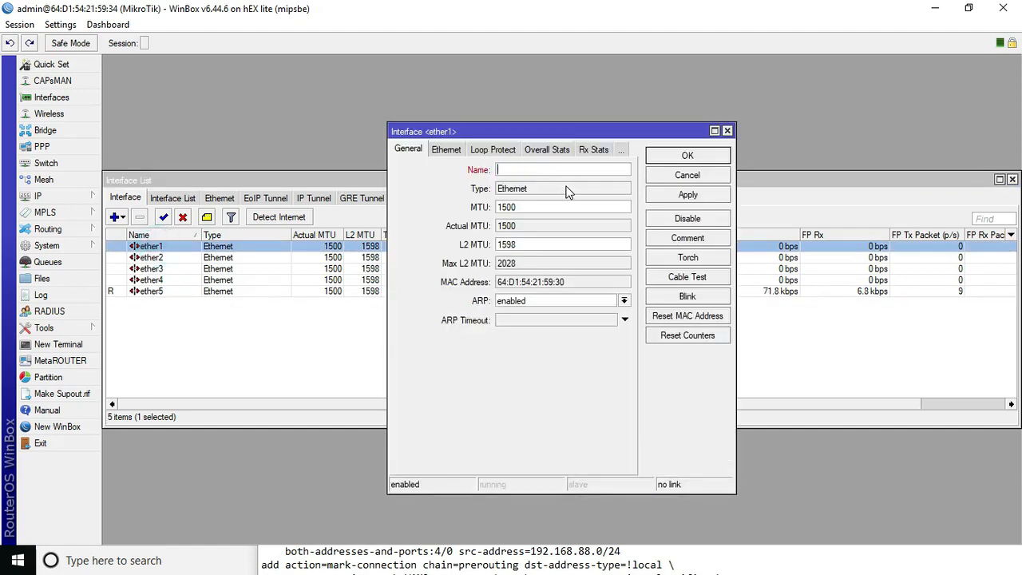
{"action": "type", "text": "WAN1"}
{"action": "left_click", "coordinate": [686, 196]}
{"action": "left_click", "coordinate": [678, 158]}
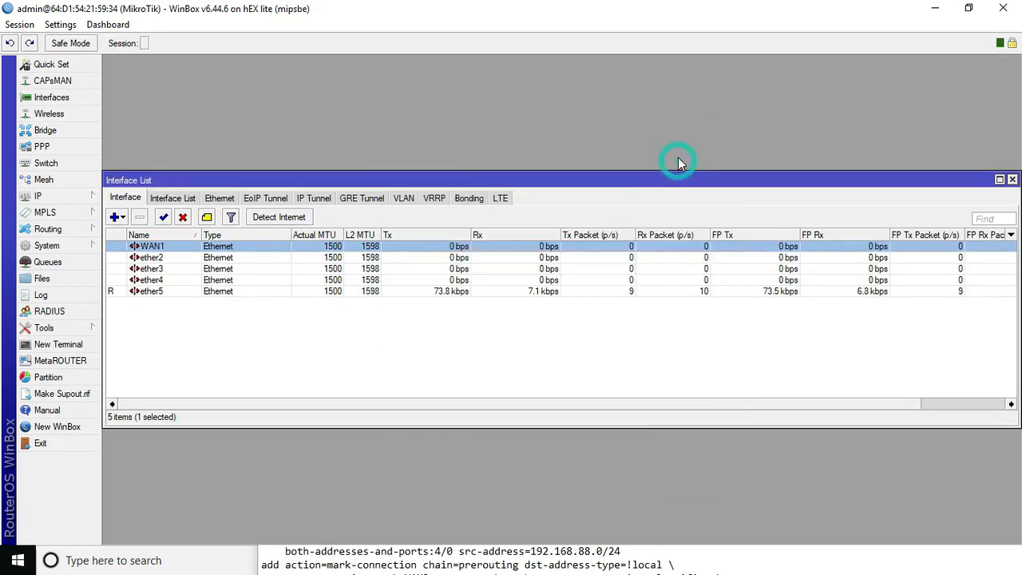
- Rename the ether2 interface as WAN2
{"action": "double_click", "coordinate": [189, 257]}
{"action": "type", "text": "W"}
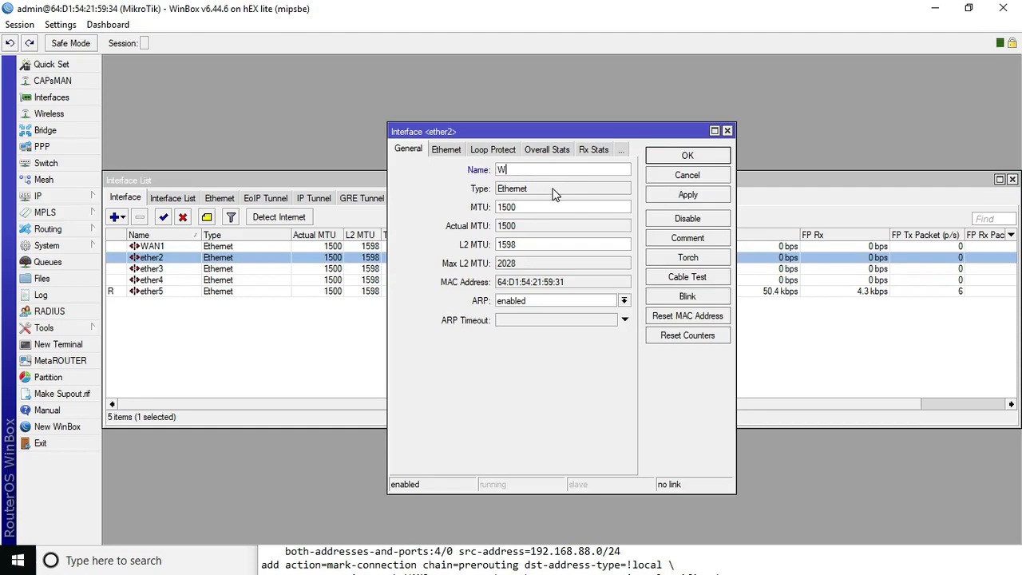
{"action": "type", "text": "AN2"}
{"action": "left_click", "coordinate": [688, 196]}
{"action": "left_click", "coordinate": [688, 158]}
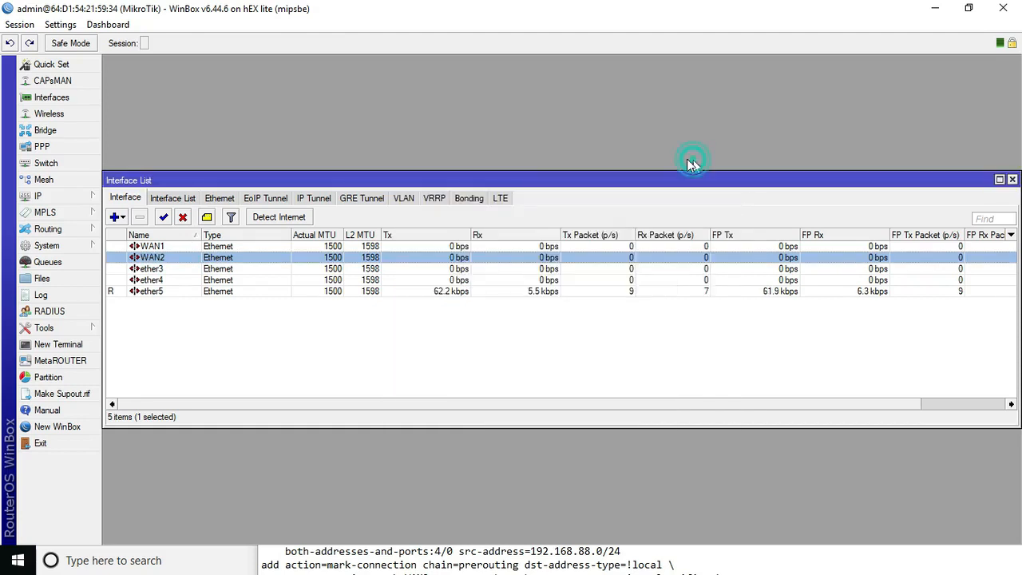
- Rename the ether3 interface as WAN3
{"action": "double_click", "coordinate": [185, 271]}
{"action": "type", "text": "W"}
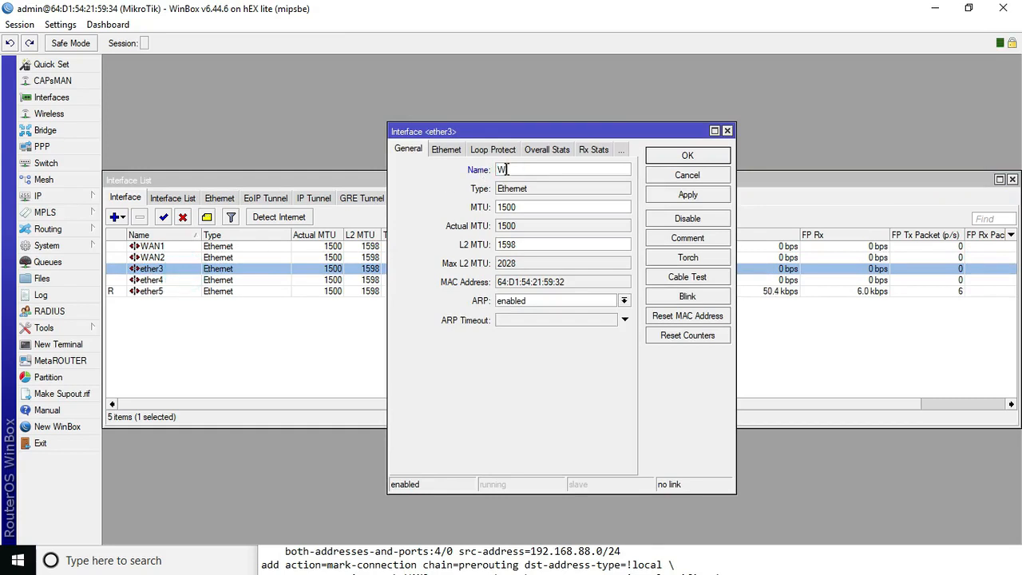
{"action": "type", "text": "AN3"}
{"action": "left_click", "coordinate": [688, 195]}
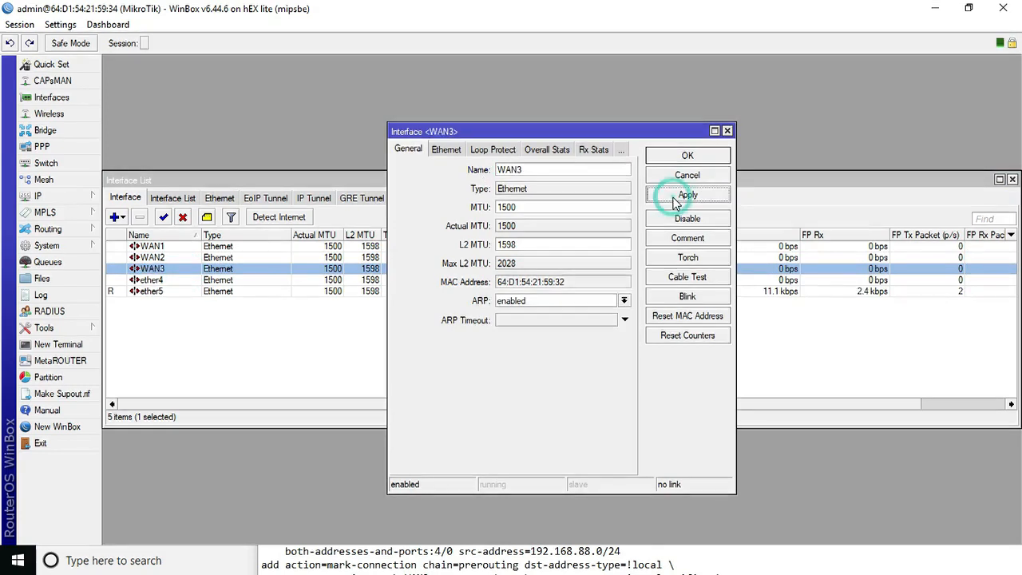
{"action": "left_click", "coordinate": [680, 158]}
- Rename the ether4 interface as WAN4
{"action": "double_click", "coordinate": [182, 280]}
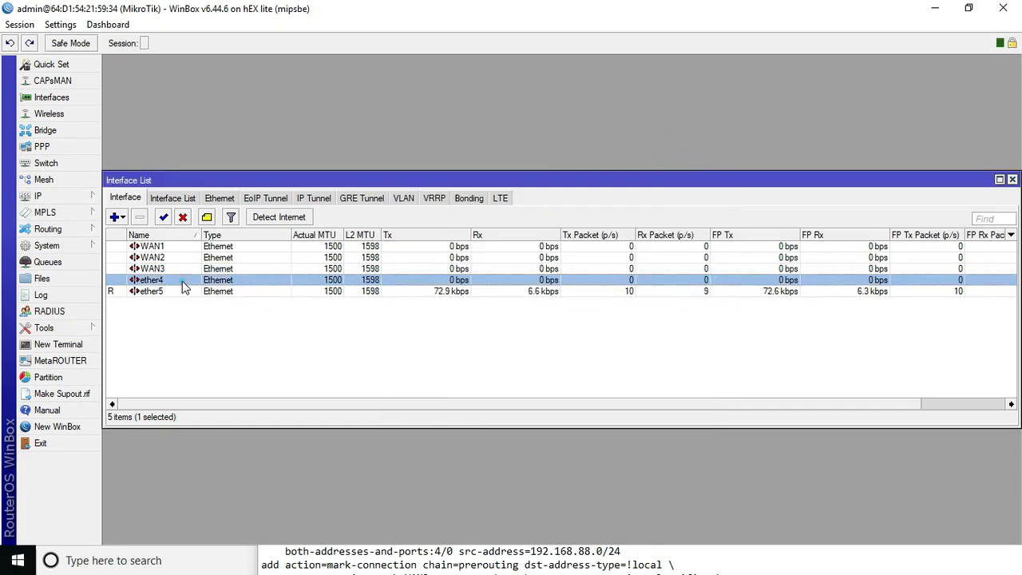
{"action": "type", "text": "WAN"}
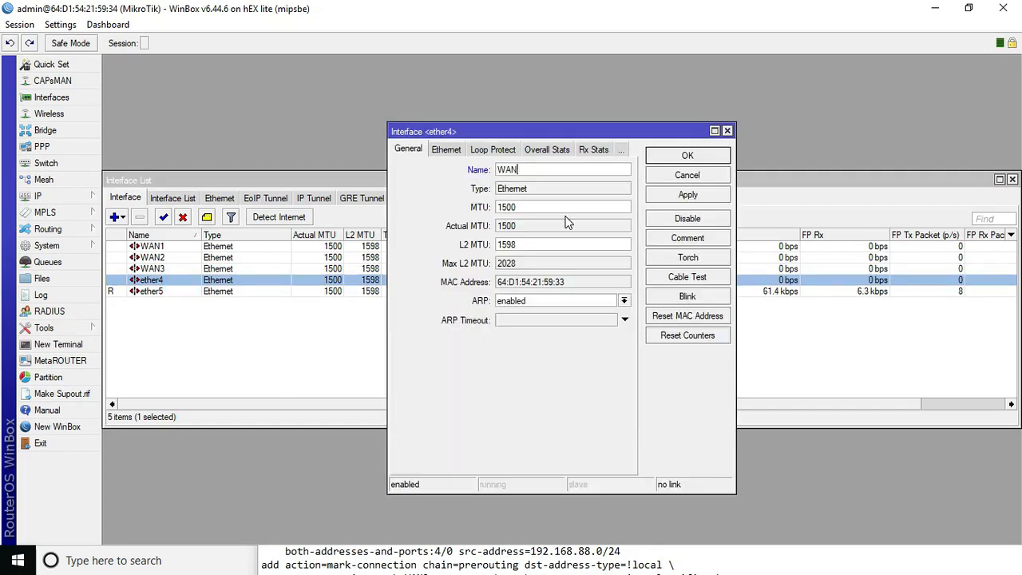
{"action": "type", "text": "4"}
{"action": "left_click", "coordinate": [686, 155]}
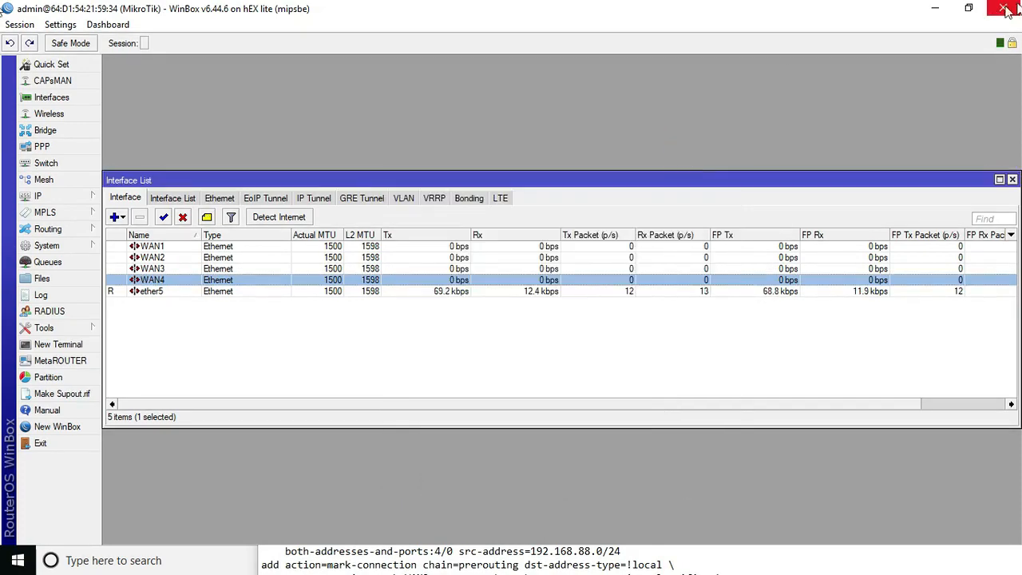
- Arrange the restored router window beside the 4= WAN LOAD script and highlight 192.168.10.0 in its first prerouting rule
{"action": "left_click", "coordinate": [969, 7]}
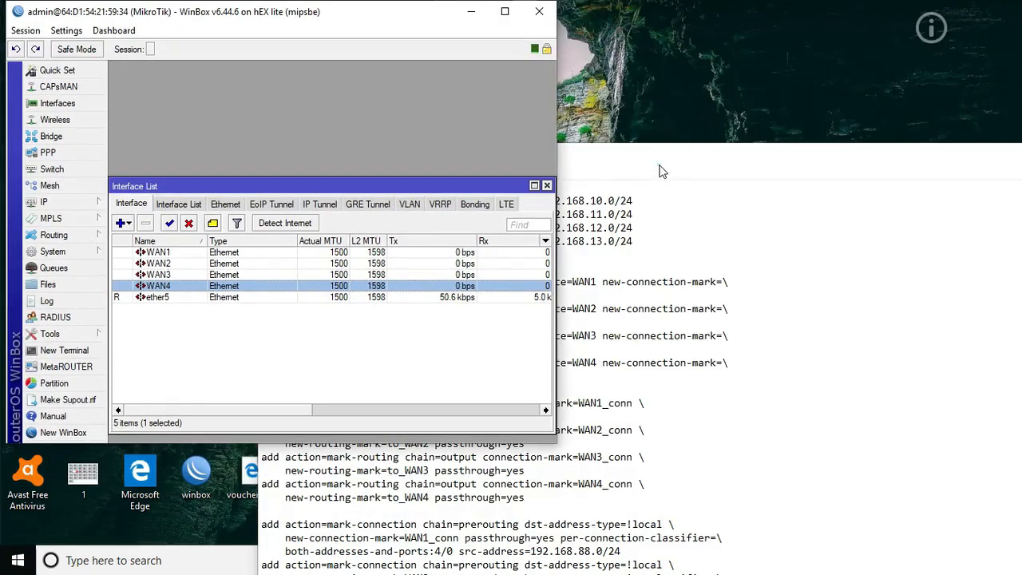
{"action": "left_click_drag", "start_coordinate": [662, 169], "coordinate": [833, 71]}
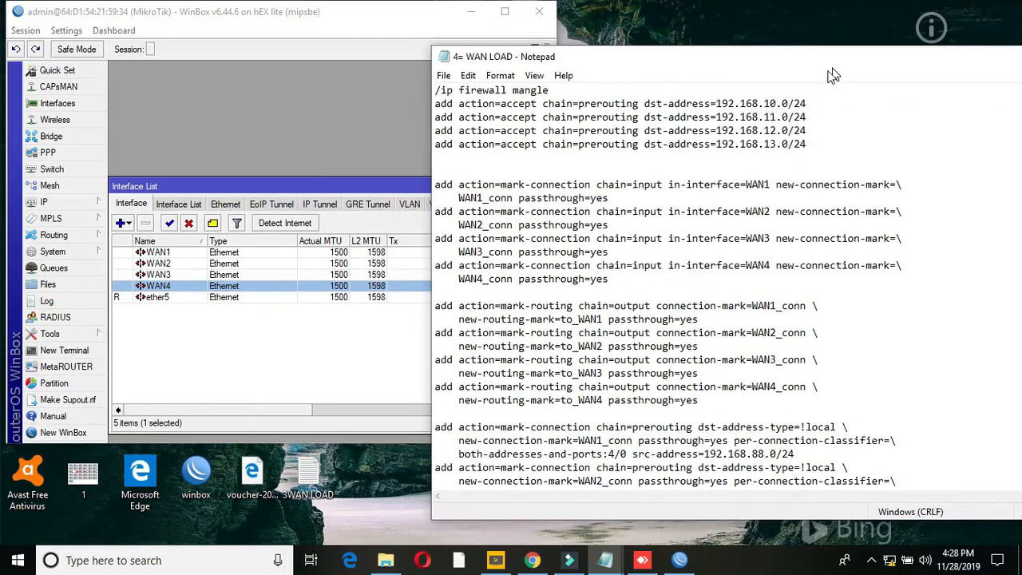
{"action": "left_click_drag", "start_coordinate": [790, 103], "coordinate": [717, 104]}
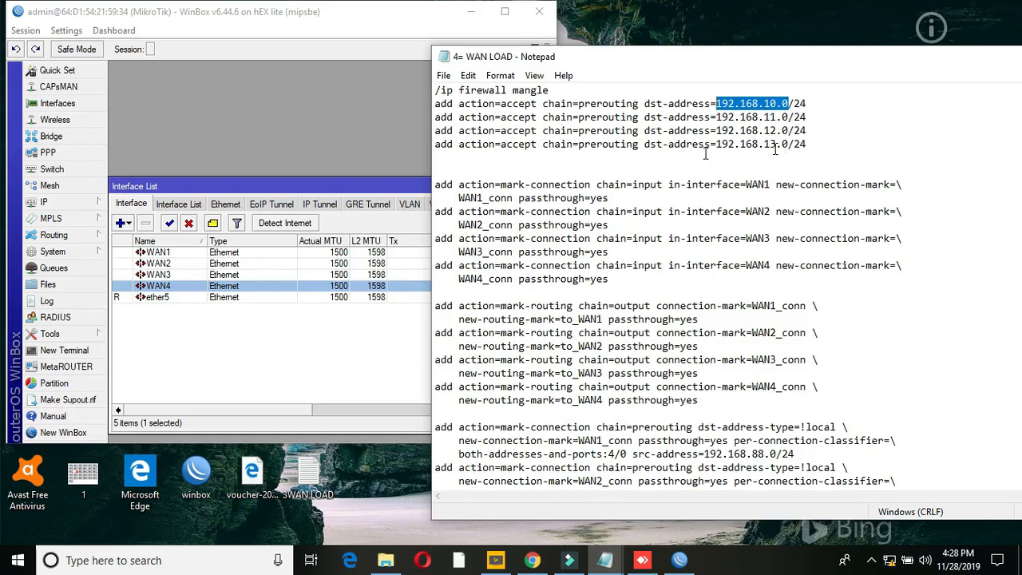
{"action": "left_click", "coordinate": [270, 34]}
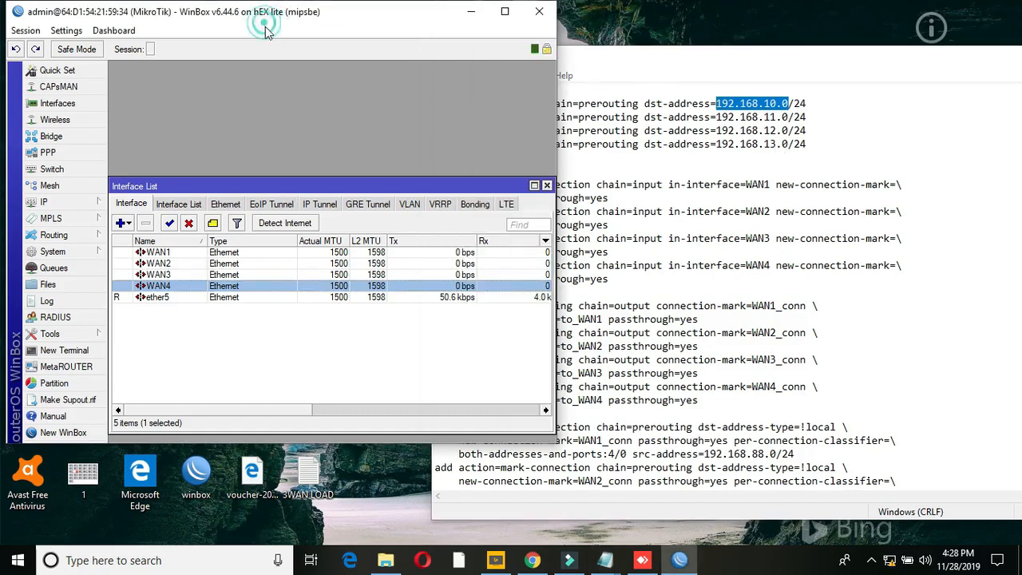
{"action": "left_click_drag", "start_coordinate": [268, 12], "coordinate": [273, 75]}
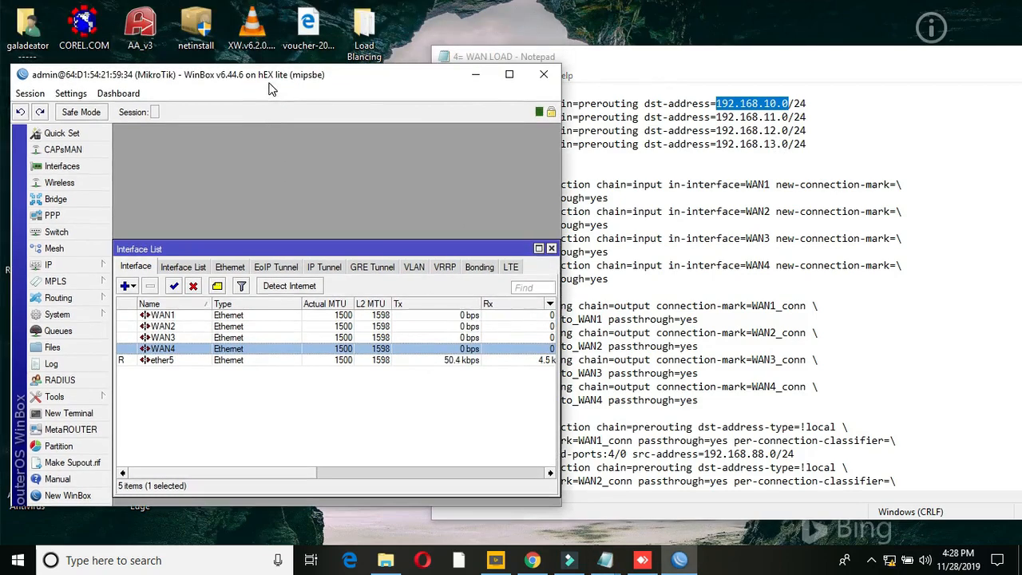
- Add the IP address 192.168.10.7/24 on the WAN1 interface to the router's address list
{"action": "left_click", "coordinate": [49, 265]}
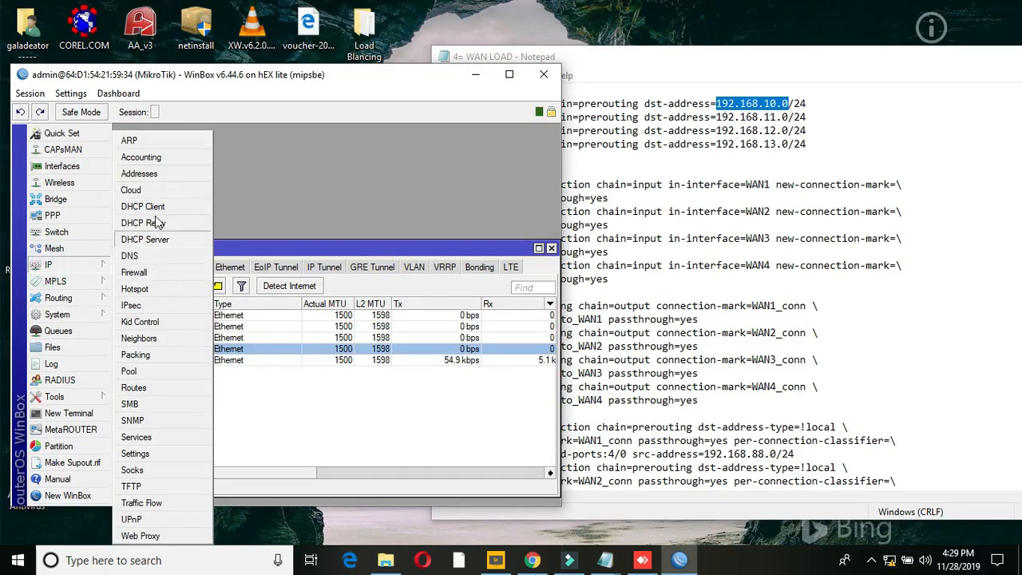
{"action": "left_click", "coordinate": [157, 177]}
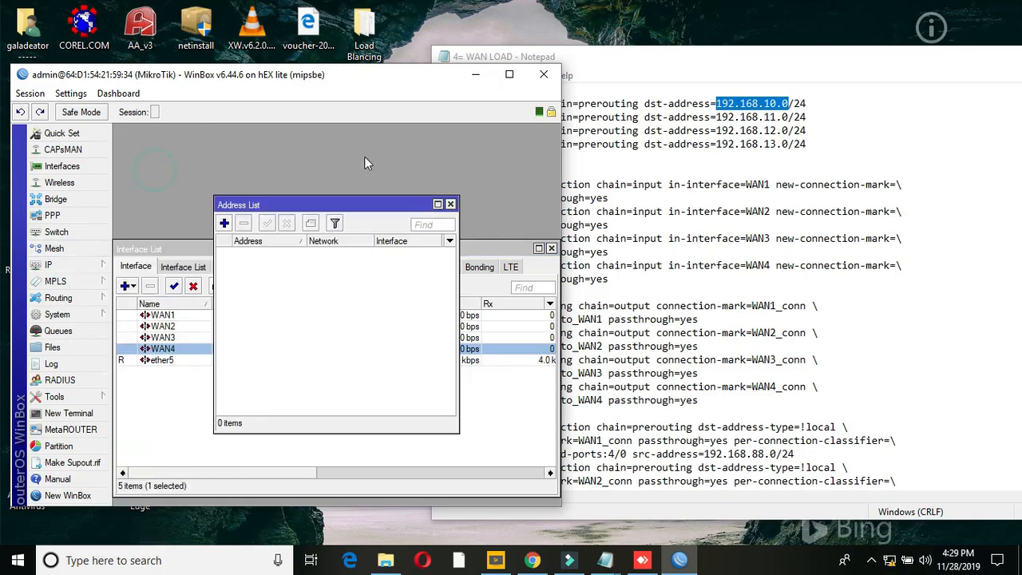
{"action": "left_click", "coordinate": [224, 224]}
{"action": "type", "text": "19"}
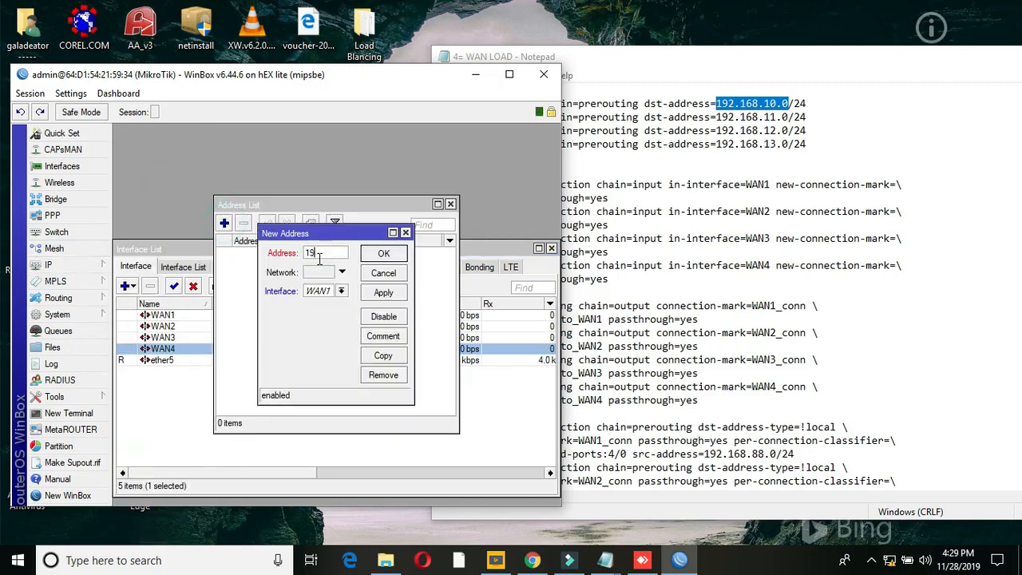
{"action": "type", "text": "2.168.10.7"}
{"action": "type", "text": "/24"}
{"action": "left_click_drag", "start_coordinate": [258, 302], "coordinate": [135, 289]}
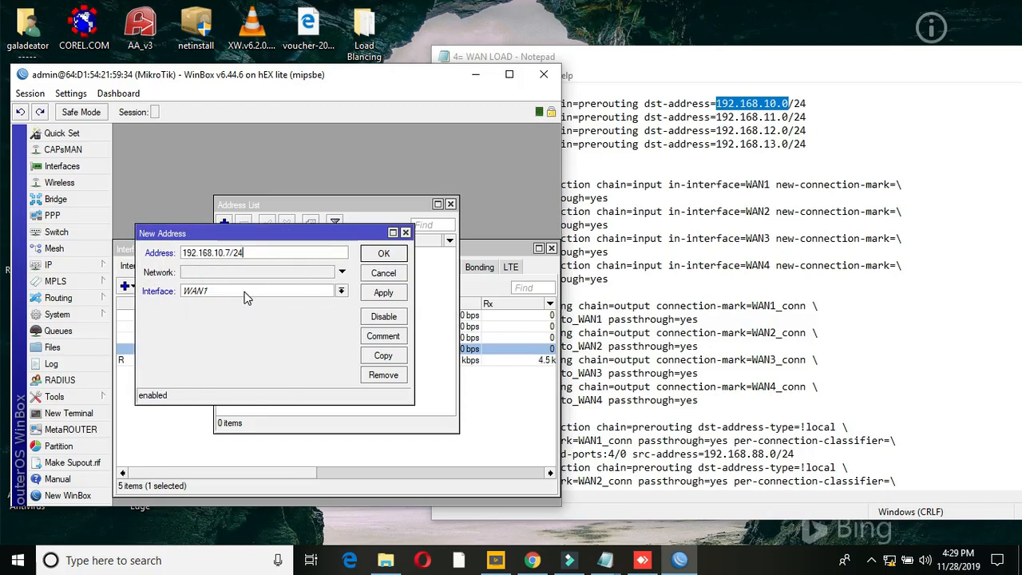
{"action": "left_click", "coordinate": [385, 294]}
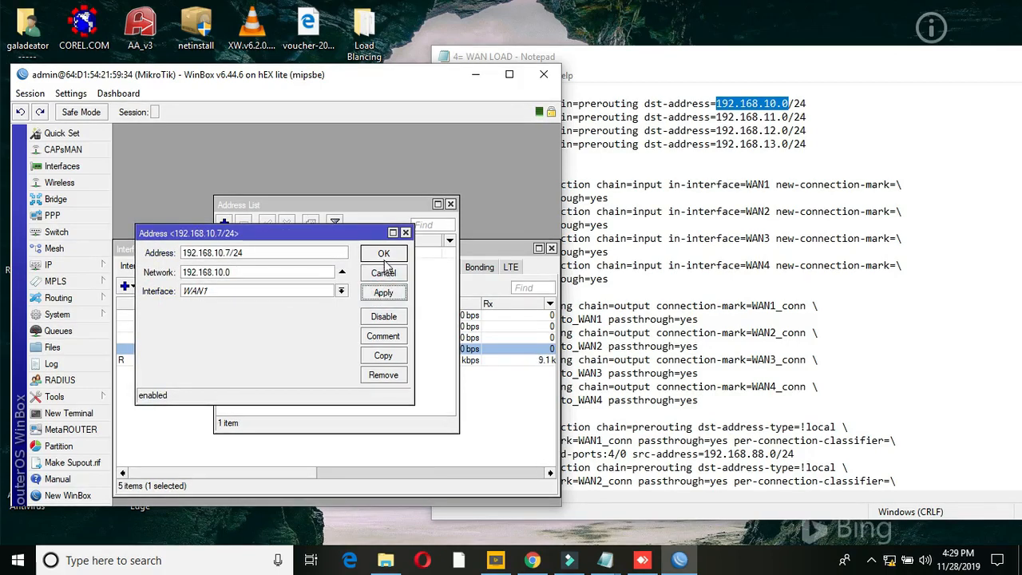
{"action": "left_click", "coordinate": [384, 254]}
- Add the IP address 192.168.11.7/24 on the WAN2 interface
{"action": "left_click", "coordinate": [225, 223]}
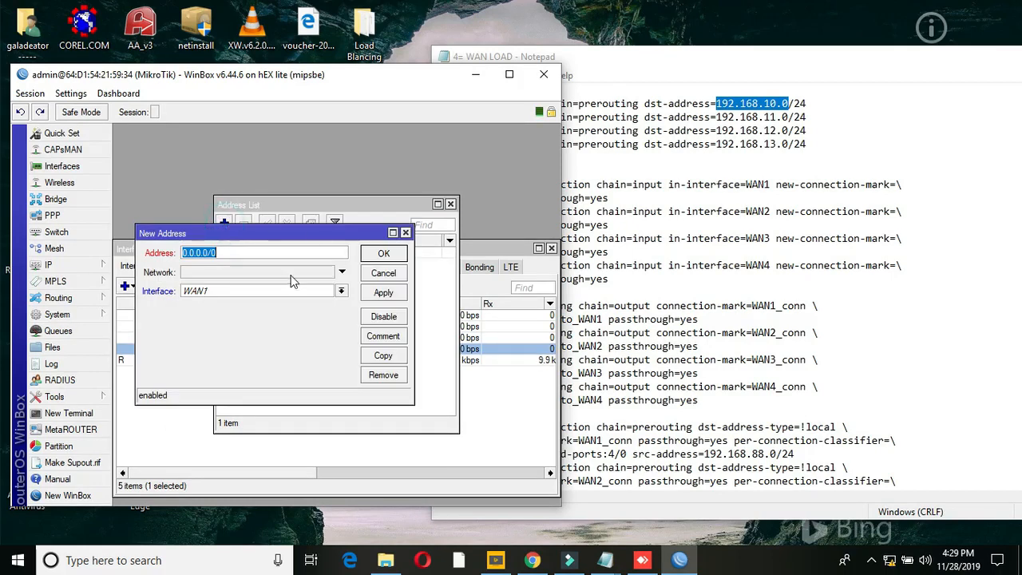
{"action": "type", "text": "192.168.11.7/24"}
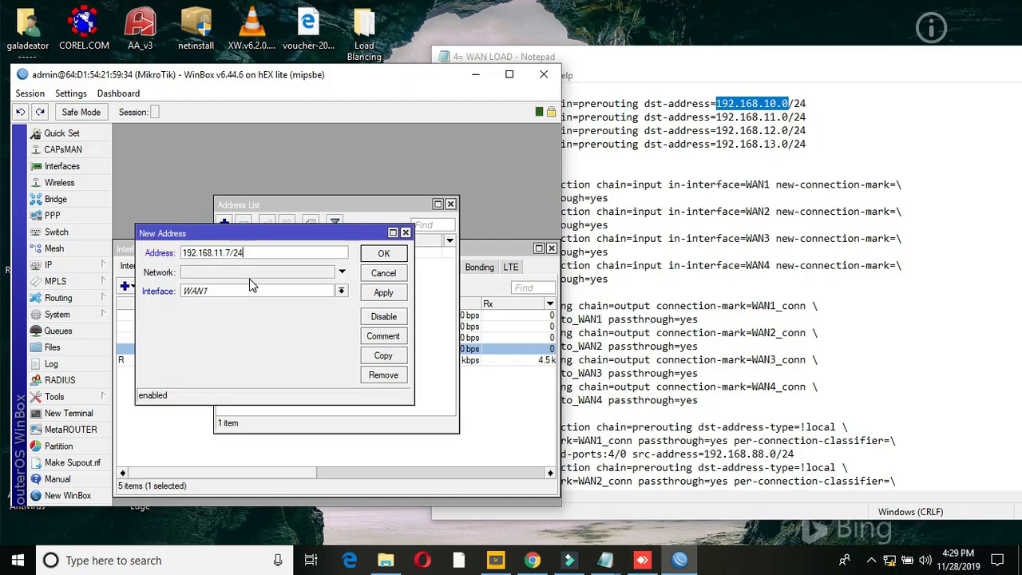
{"action": "left_click", "coordinate": [341, 291]}
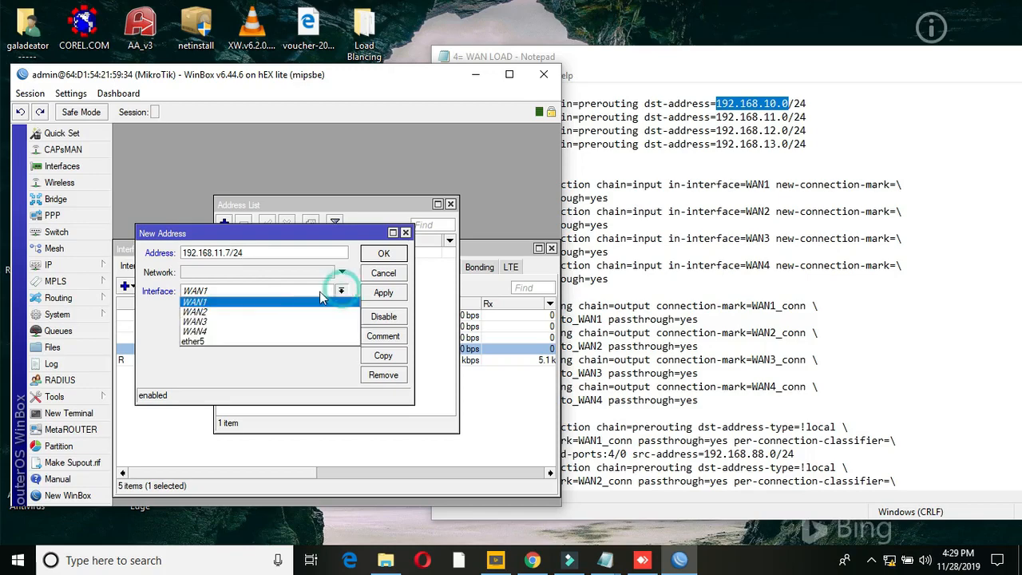
{"action": "left_click", "coordinate": [229, 311]}
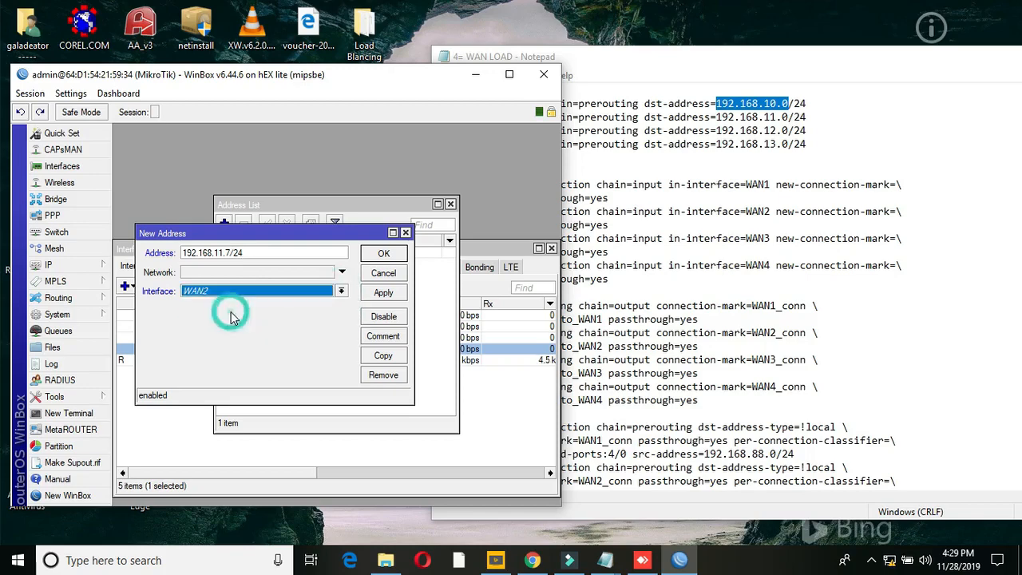
{"action": "left_click", "coordinate": [375, 294]}
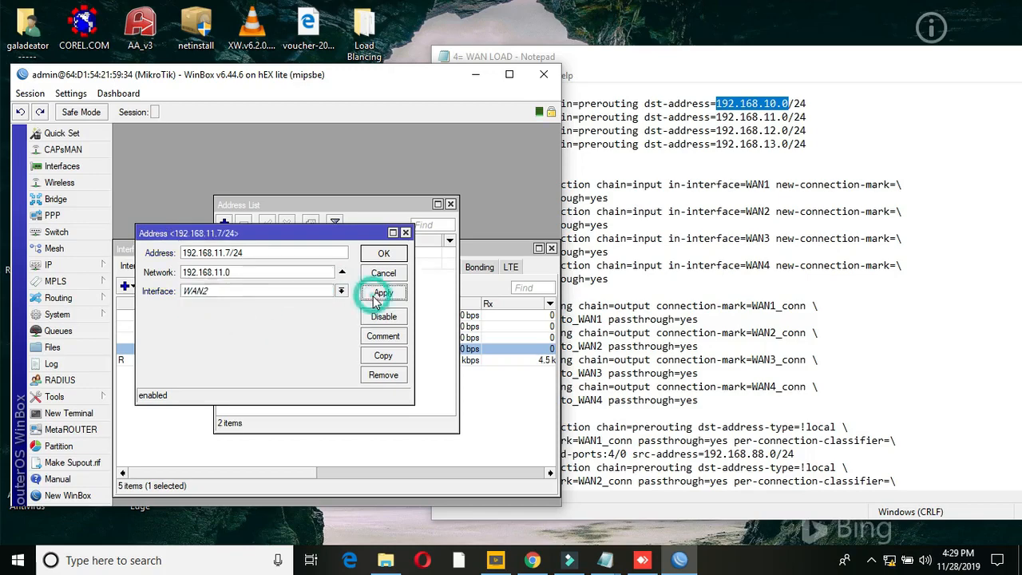
- Copy the WAN2 address entry to add the IP address 192.168.12.7/24 on the WAN3 interface
{"action": "left_click", "coordinate": [382, 356]}
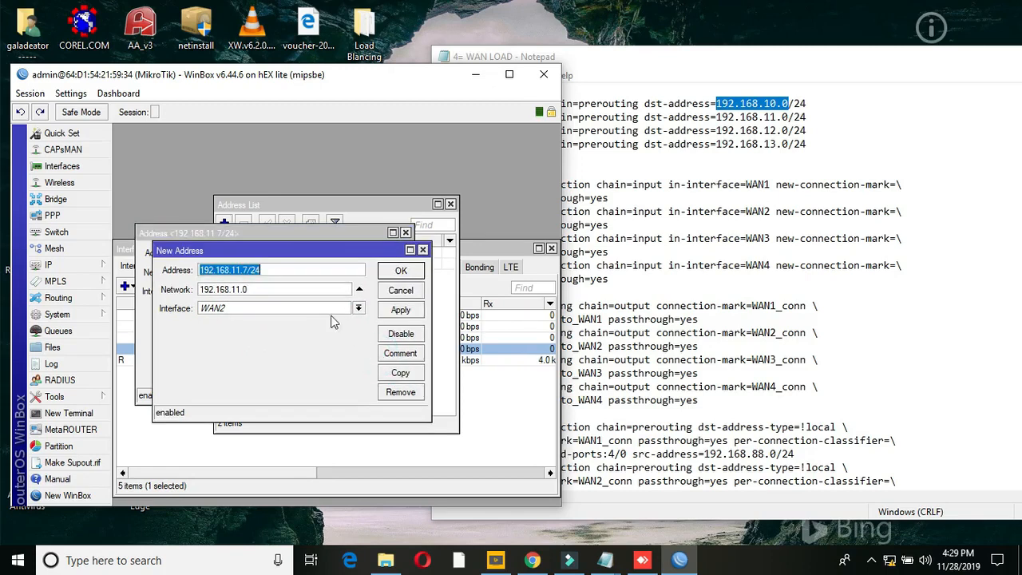
{"action": "left_click", "coordinate": [232, 268]}
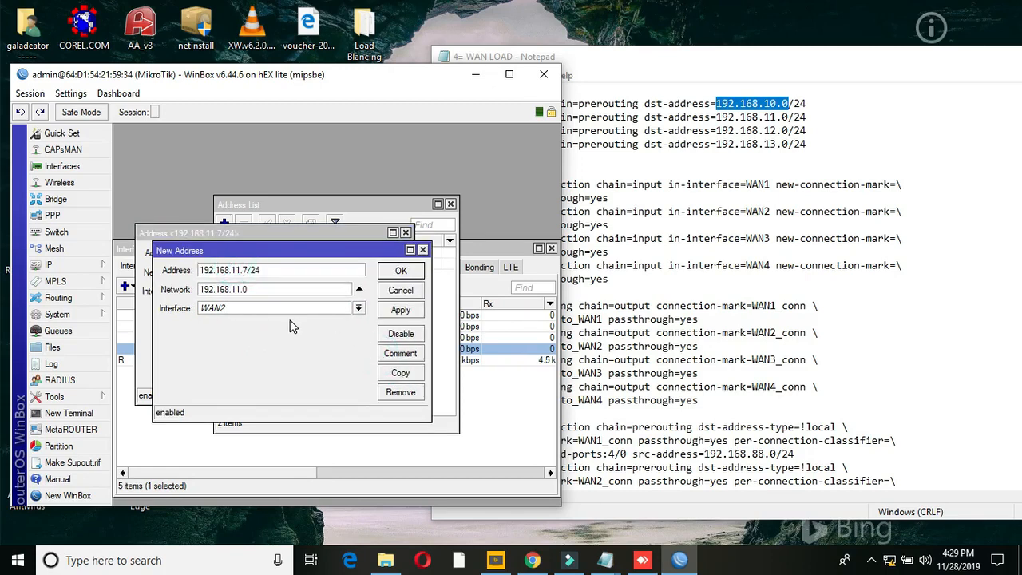
{"action": "key", "text": "BackSpace"}
{"action": "type", "text": "2"}
{"action": "left_click", "coordinate": [359, 310]}
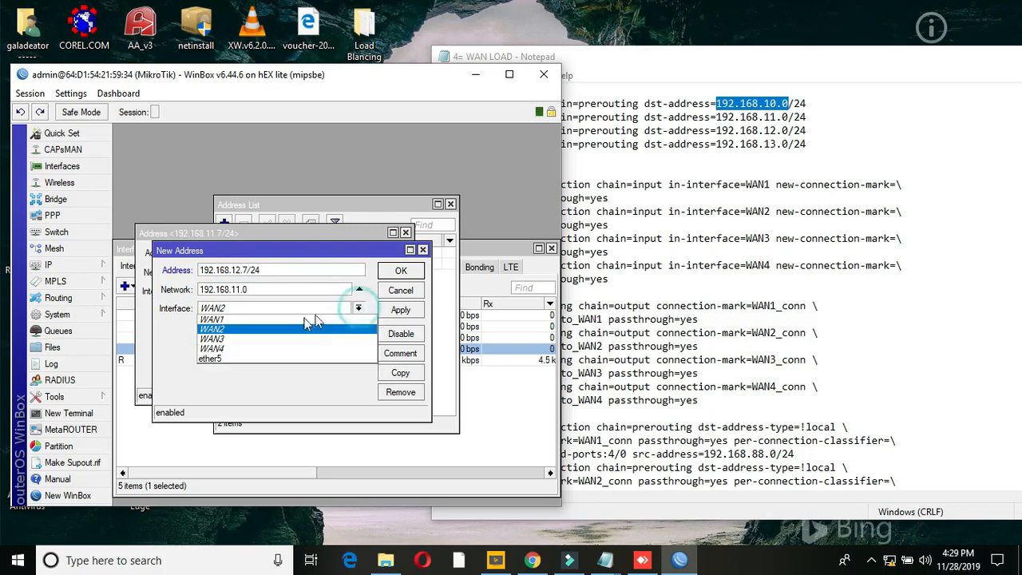
{"action": "left_click", "coordinate": [254, 338]}
{"action": "left_click", "coordinate": [405, 308]}
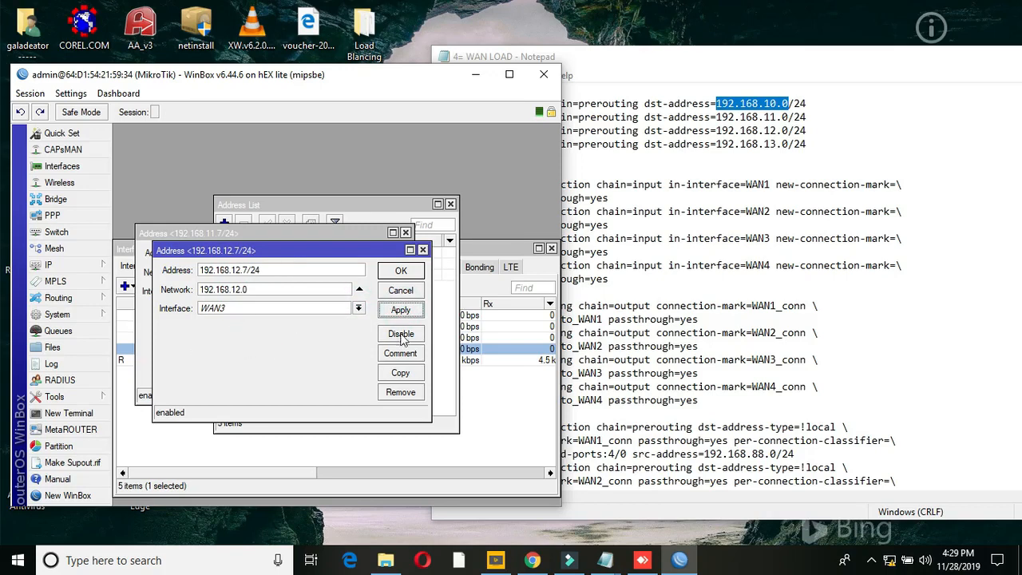
- Add the IP address 192.168.13.7/24 on the WAN4 interface from a copy of the WAN3 entry and close all open address entries
{"action": "left_click", "coordinate": [400, 373]}
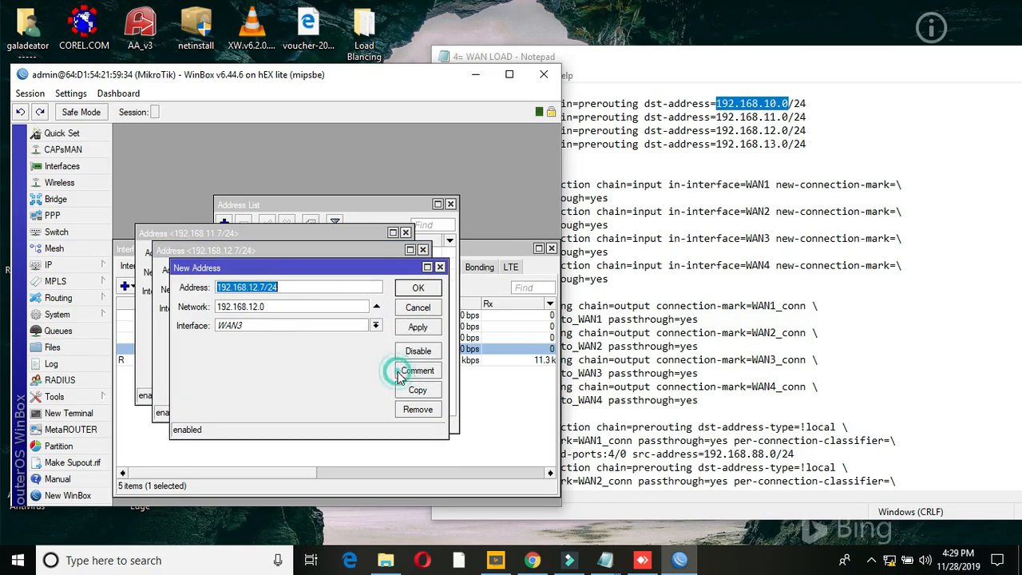
{"action": "left_click", "coordinate": [249, 287]}
{"action": "type", "text": "3"}
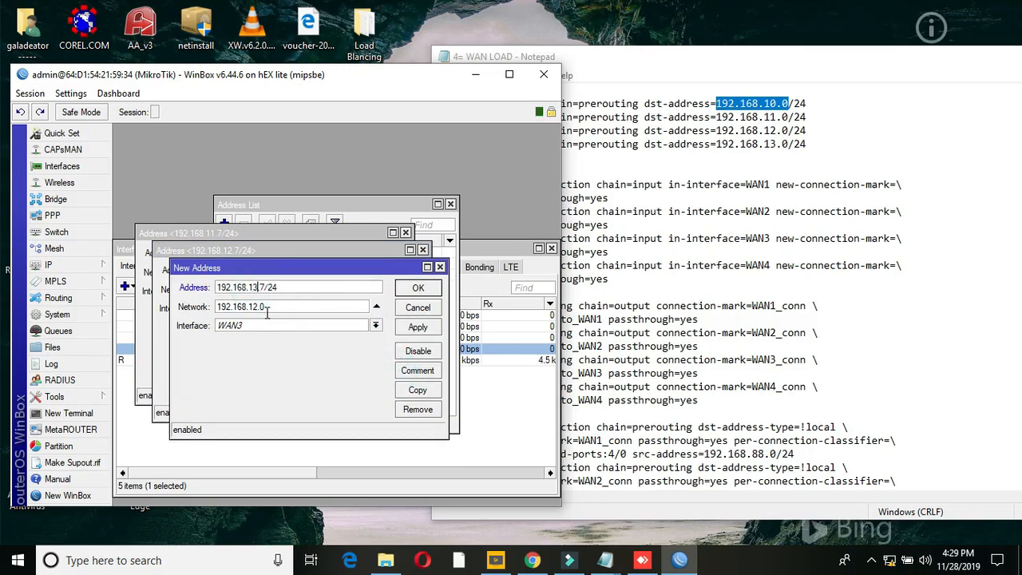
{"action": "left_click", "coordinate": [375, 325]}
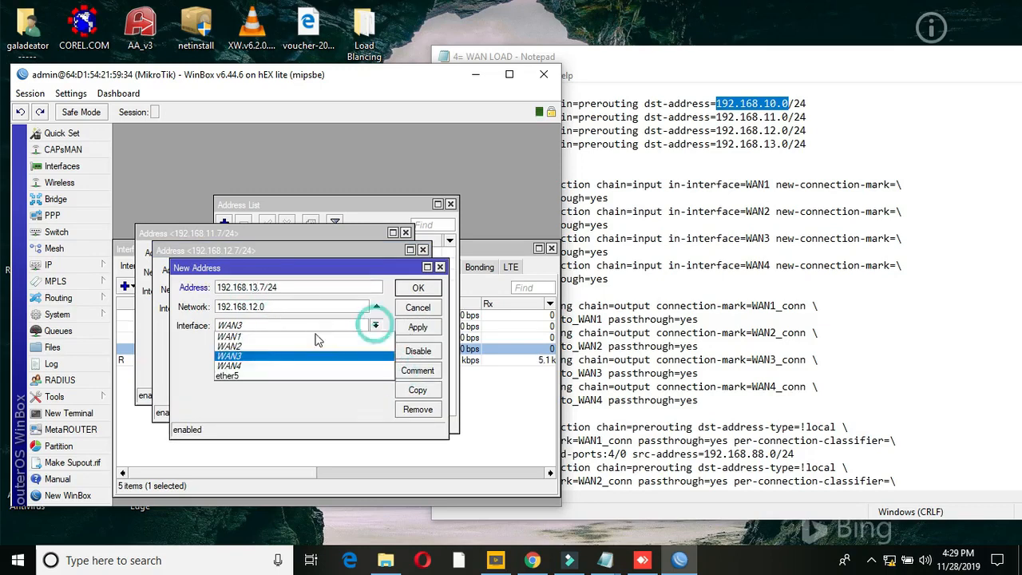
{"action": "left_click", "coordinate": [247, 368]}
{"action": "left_click", "coordinate": [418, 327]}
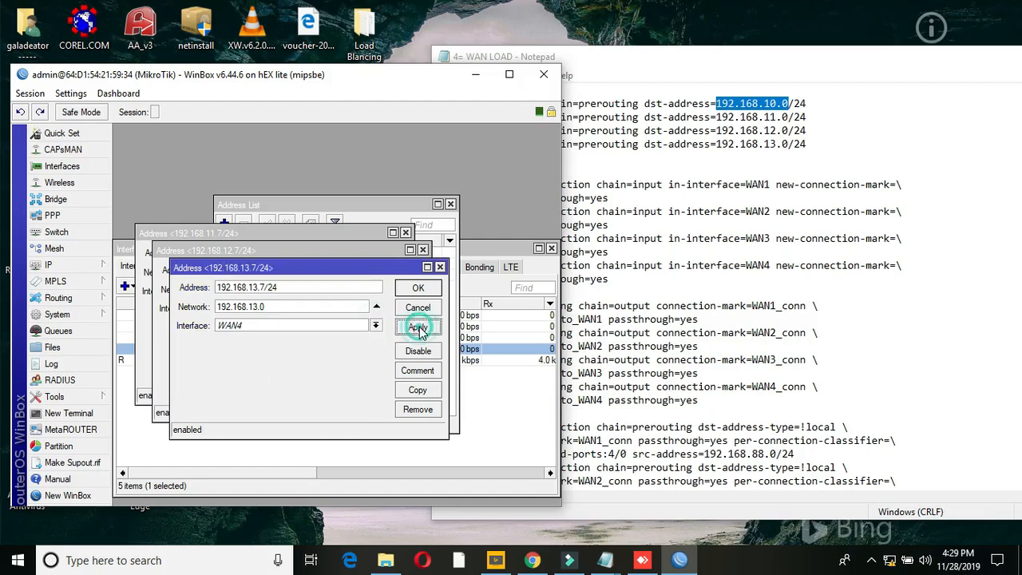
{"action": "left_click", "coordinate": [419, 289]}
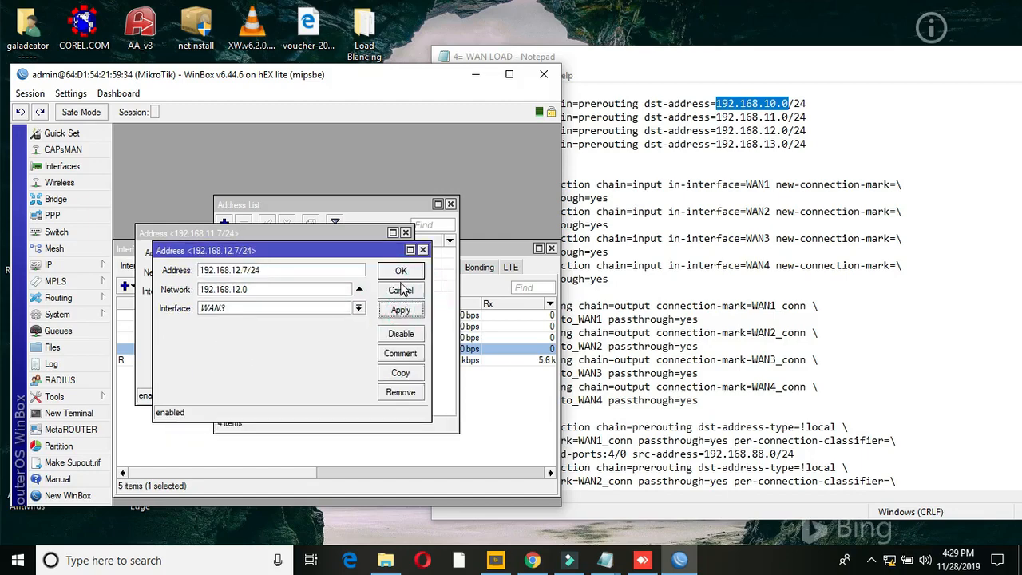
{"action": "left_click", "coordinate": [401, 272]}
{"action": "left_click", "coordinate": [383, 292]}
{"action": "left_click", "coordinate": [383, 254]}
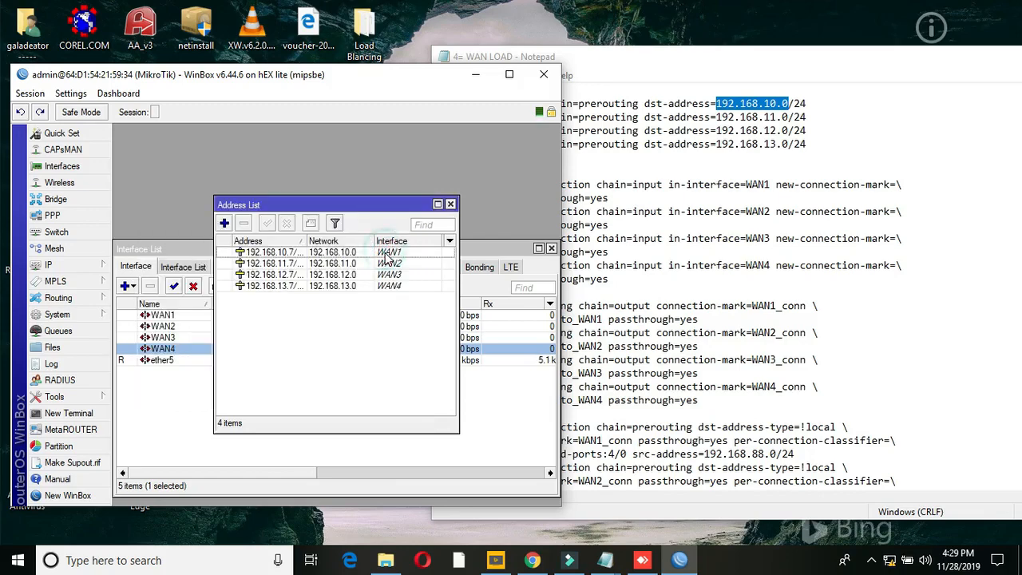
- Widen the address list's Address column and add the IP address 192.168.88.1/24 on the ether5 interface
{"action": "left_click_drag", "start_coordinate": [307, 240], "coordinate": [358, 240]}
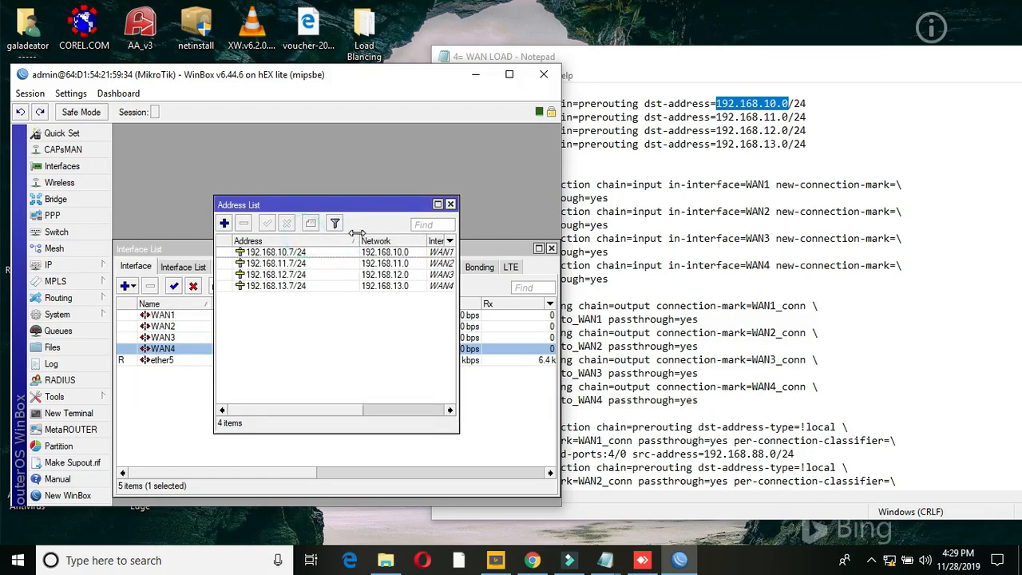
{"action": "left_click", "coordinate": [225, 224]}
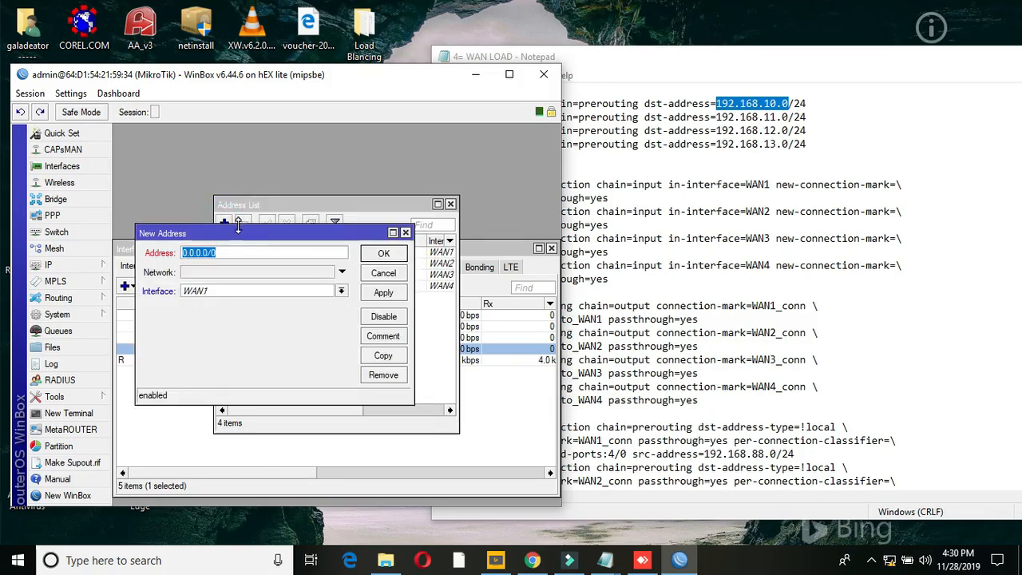
{"action": "left_click_drag", "start_coordinate": [238, 232], "coordinate": [421, 158]}
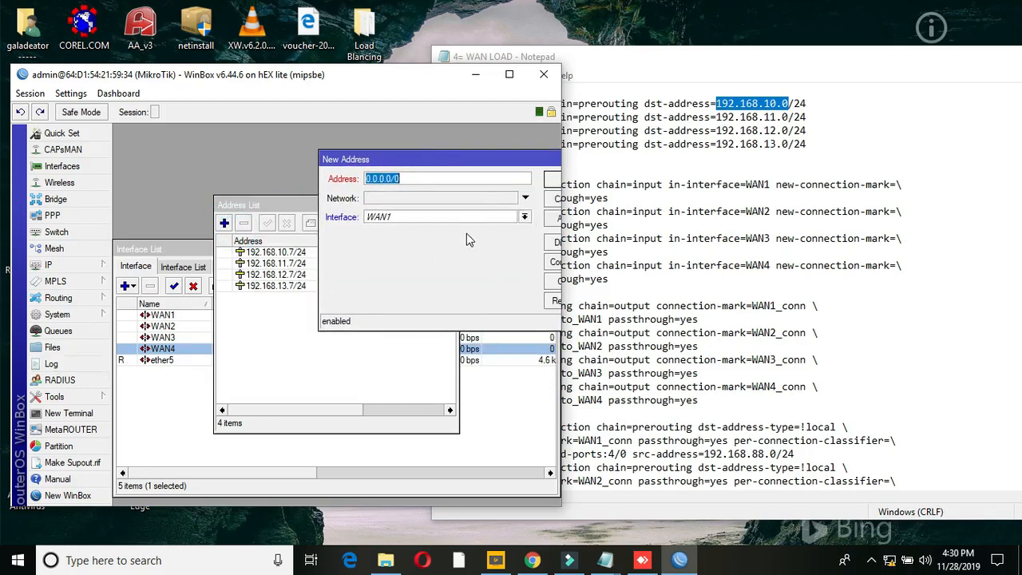
{"action": "type", "text": "192.168.88.1/24"}
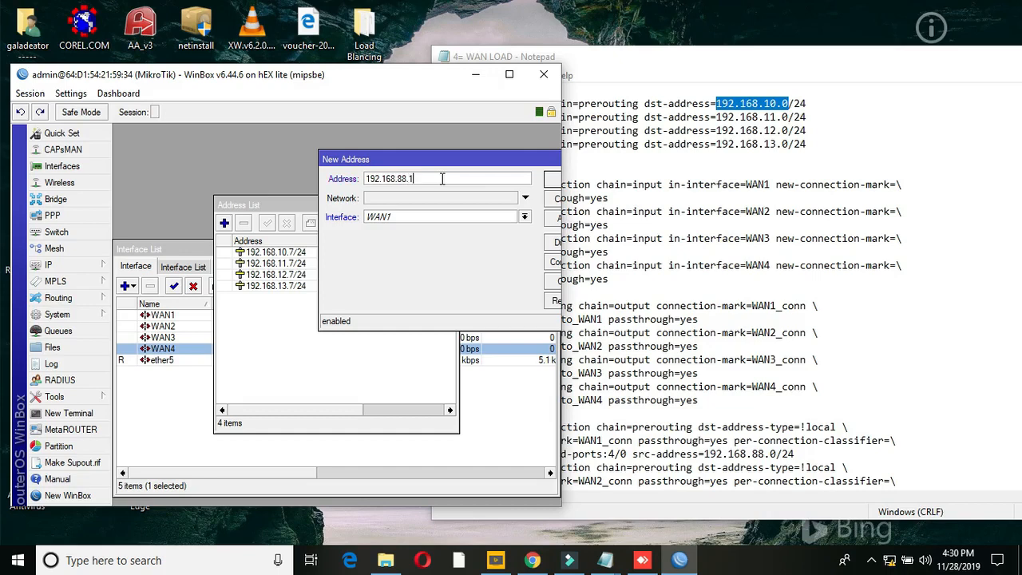
{"action": "left_click", "coordinate": [521, 216]}
{"action": "left_click", "coordinate": [428, 263]}
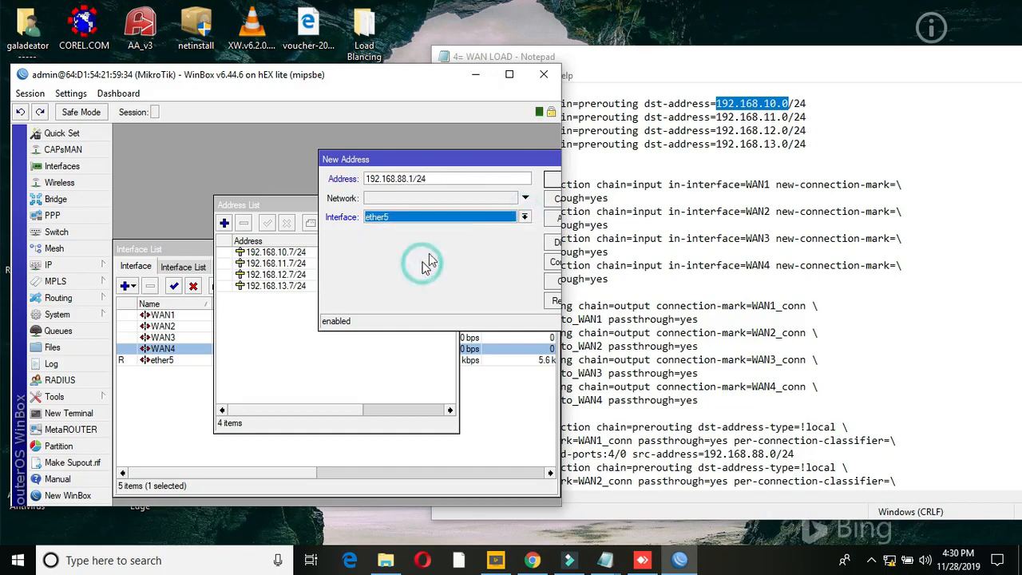
{"action": "left_click_drag", "start_coordinate": [482, 159], "coordinate": [419, 166]}
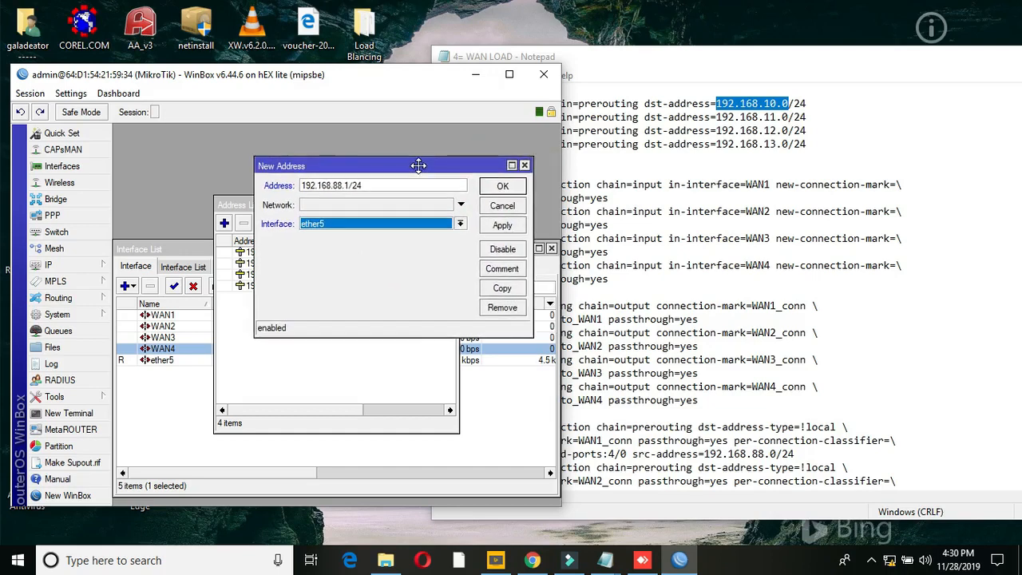
{"action": "left_click", "coordinate": [492, 227]}
{"action": "left_click", "coordinate": [502, 187]}
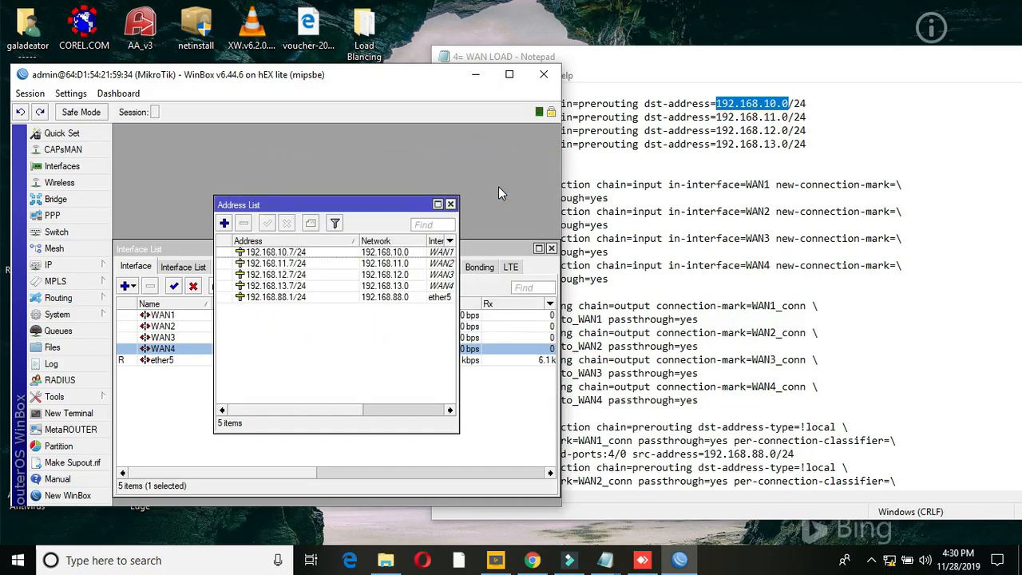
- Switch to the 4= WAN LOAD script in Notepad, maximize it and highlight the 192.168.88.0 source address in the first WAN1_conn classifier rule
{"action": "left_click", "coordinate": [722, 67]}
{"action": "left_click", "coordinate": [856, 119]}
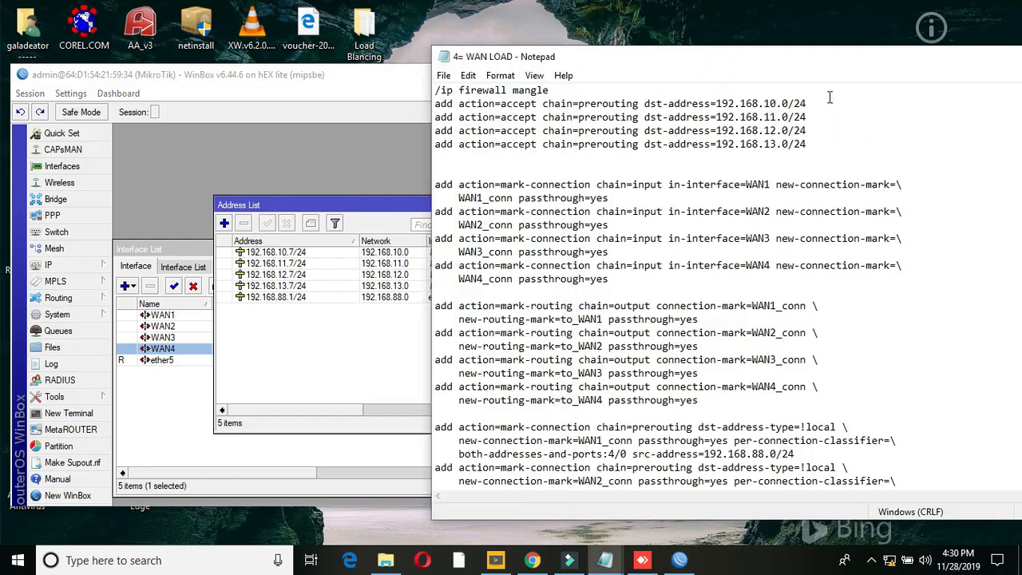
{"action": "double_click", "coordinate": [807, 62]}
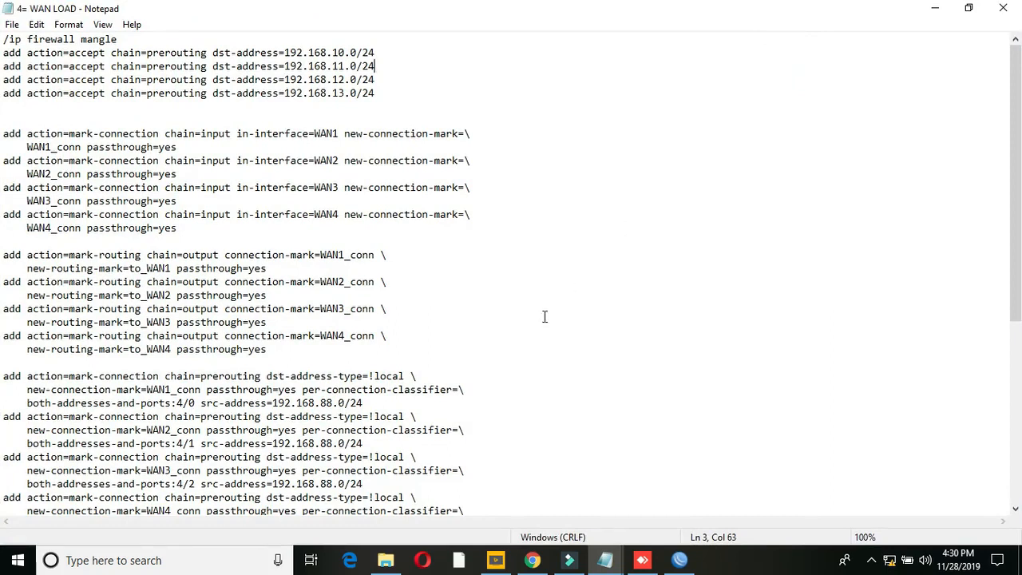
{"action": "left_click_drag", "start_coordinate": [345, 403], "coordinate": [284, 408]}
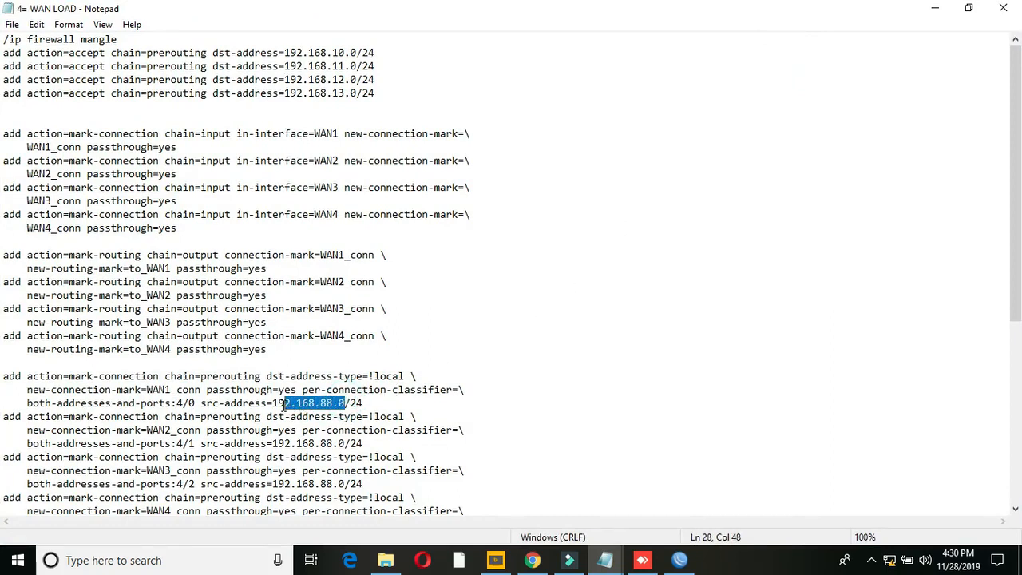
{"action": "left_click", "coordinate": [487, 323]}
- Copy the entire 4= WAN LOAD script and minimize its window
{"action": "key", "text": "ctrl+a"}
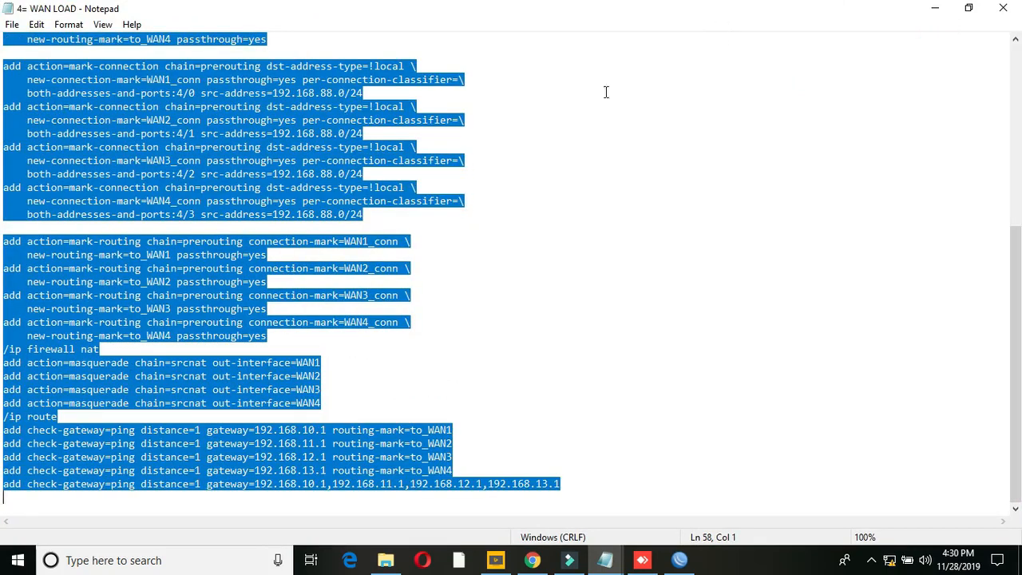
{"action": "right_click", "coordinate": [269, 132]}
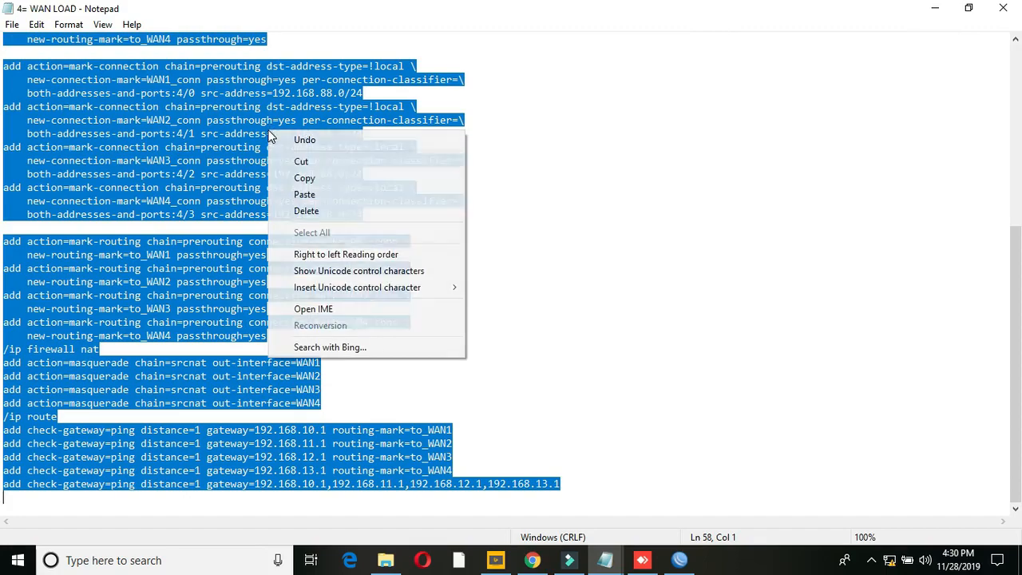
{"action": "left_click", "coordinate": [305, 178]}
{"action": "left_click", "coordinate": [935, 8]}
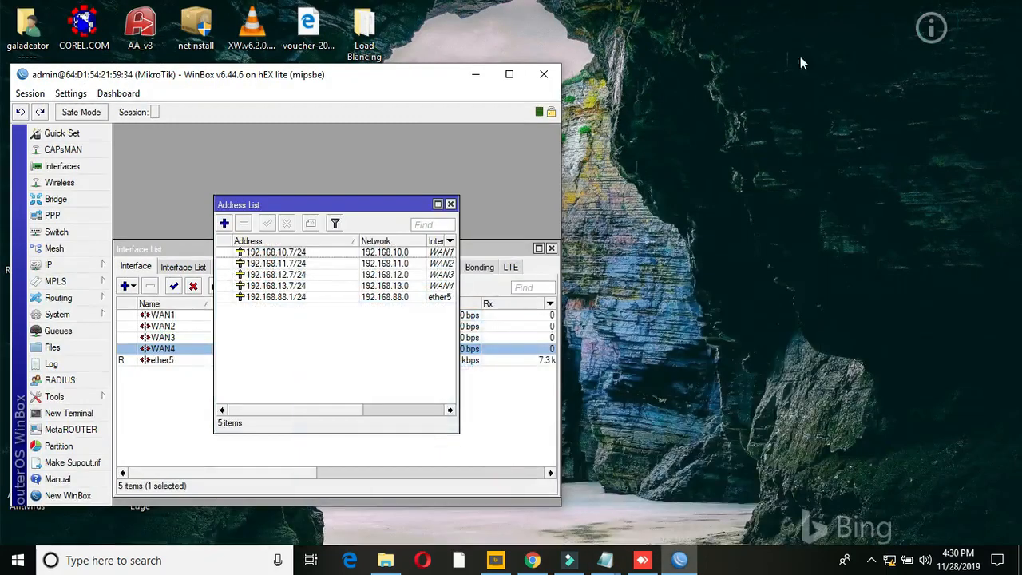
- Maximize the router window, close the address list and check the firewall's mangle and NAT rules
{"action": "left_click", "coordinate": [509, 74]}
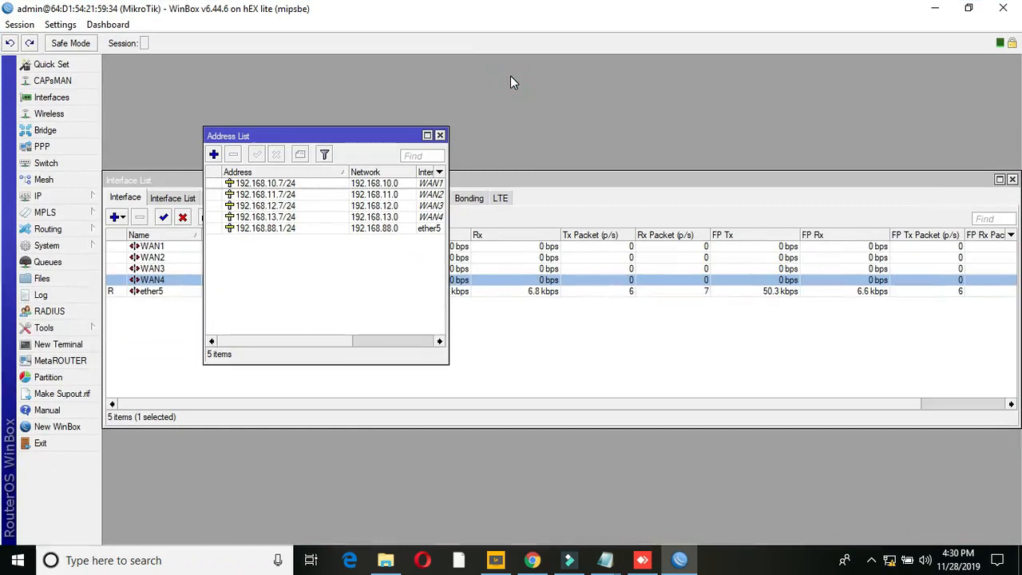
{"action": "left_click", "coordinate": [440, 136]}
{"action": "left_click", "coordinate": [80, 196]}
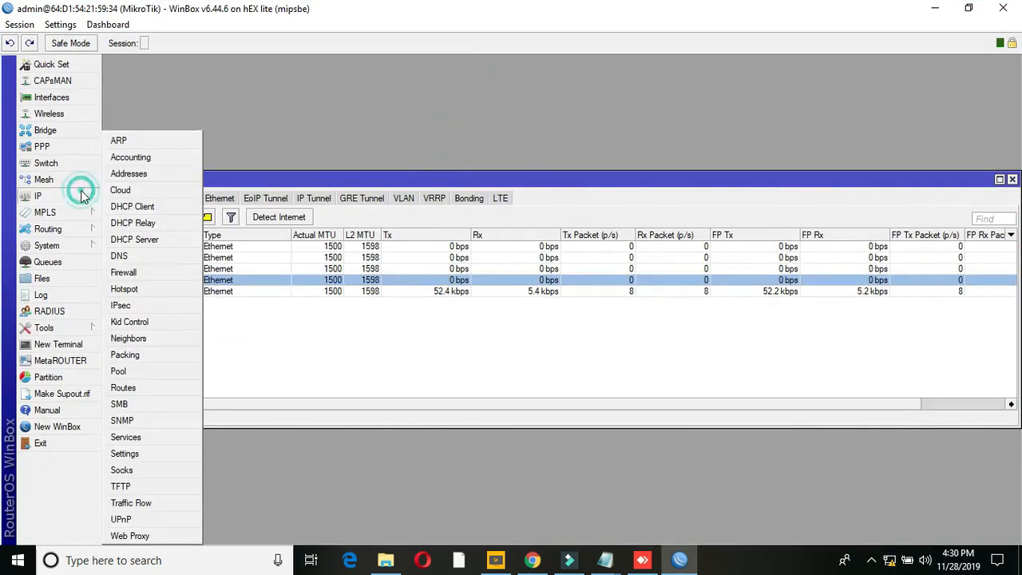
{"action": "left_click", "coordinate": [137, 271]}
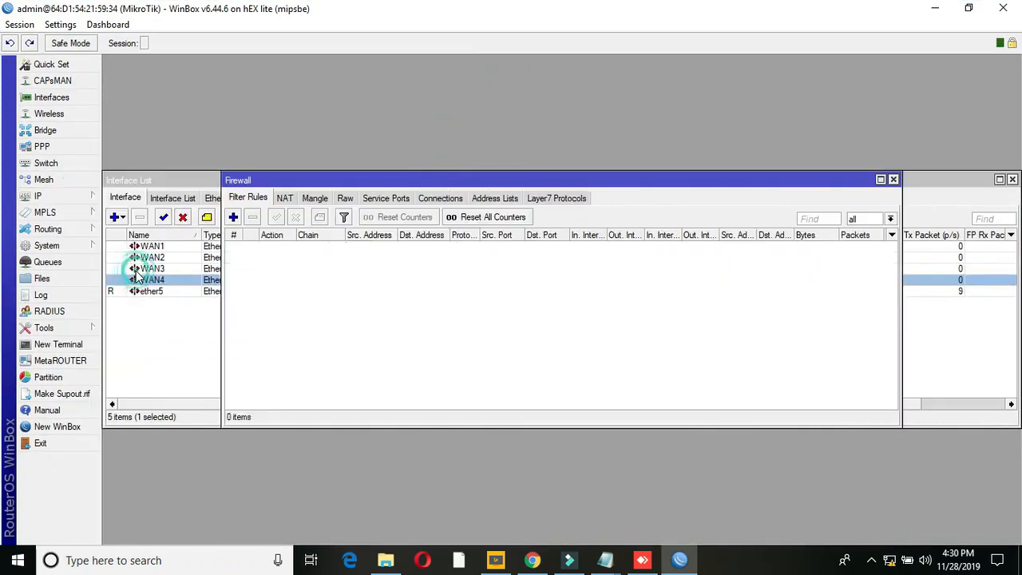
{"action": "left_click", "coordinate": [315, 198]}
{"action": "left_click_drag", "start_coordinate": [347, 182], "coordinate": [364, 97]}
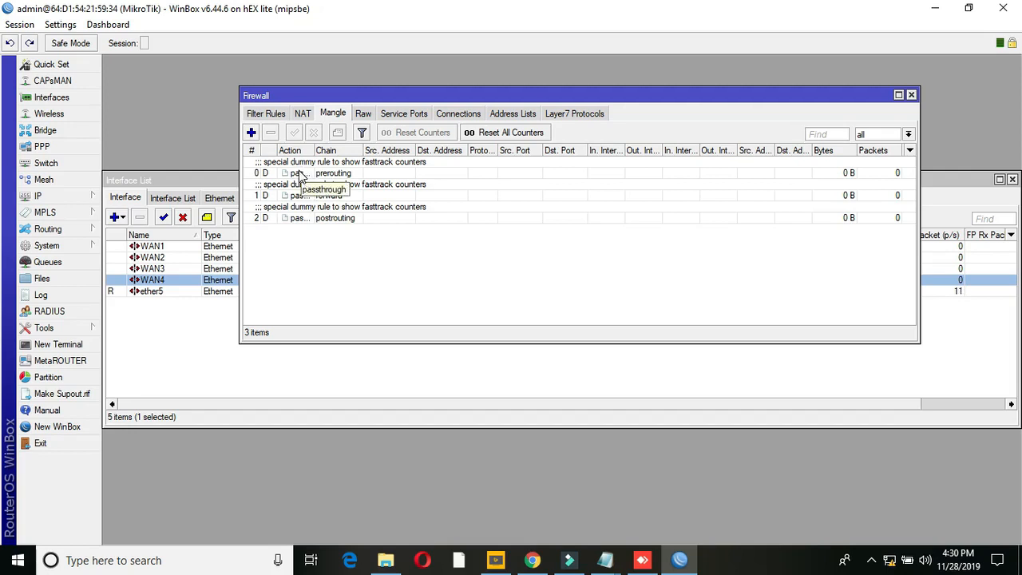
{"action": "left_click", "coordinate": [304, 114]}
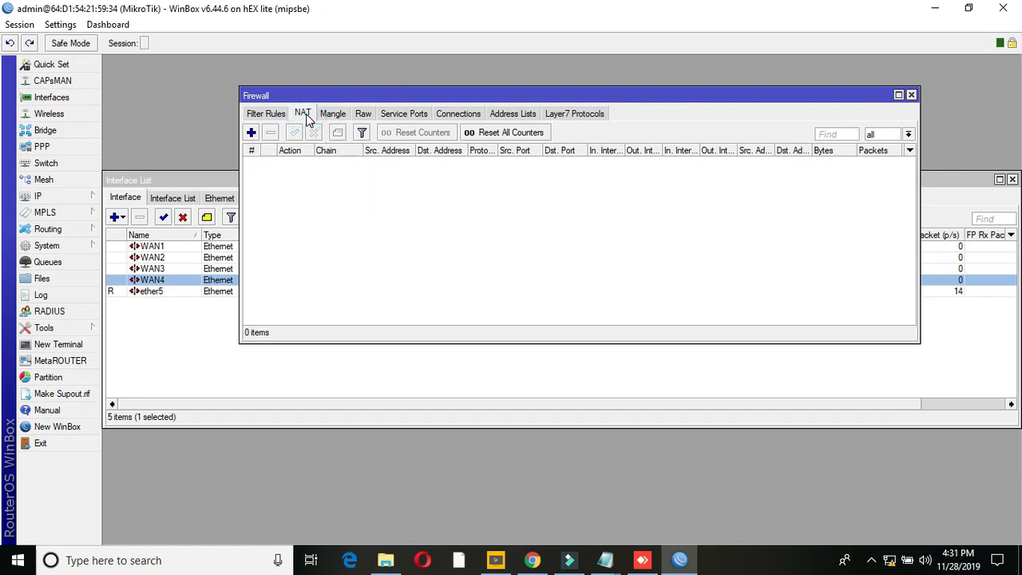
- Try to remove the fasttrack dummy rule from the firewall's filter rules
{"action": "left_click", "coordinate": [268, 115]}
{"action": "left_click", "coordinate": [304, 172]}
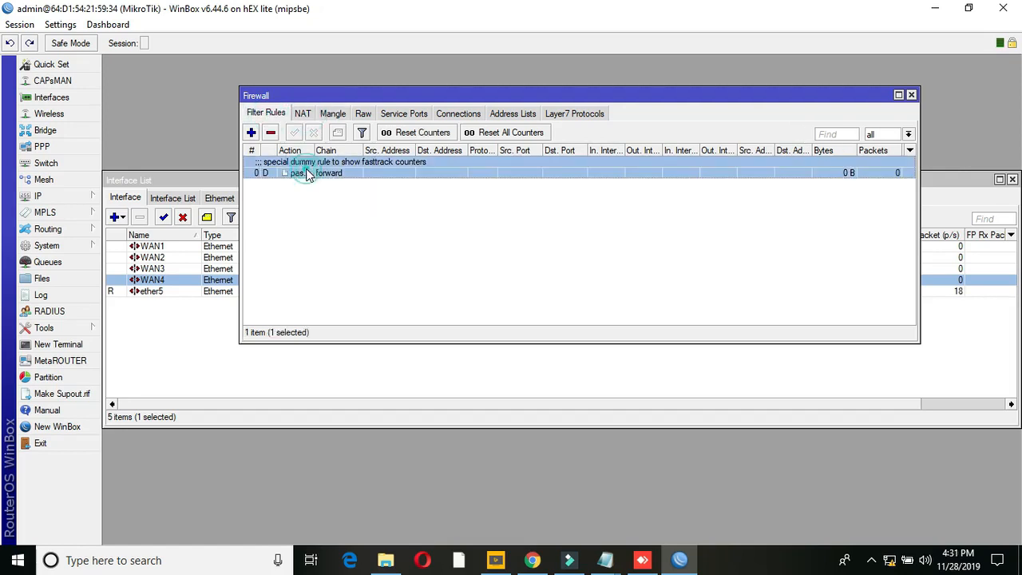
{"action": "left_click", "coordinate": [271, 133]}
{"action": "left_click", "coordinate": [611, 295]}
- Try to remove the three fasttrack dummy rules for prerouting, forward and postrouting from the firewall's mangle rules
{"action": "left_click", "coordinate": [333, 114]}
{"action": "left_click", "coordinate": [319, 174]}
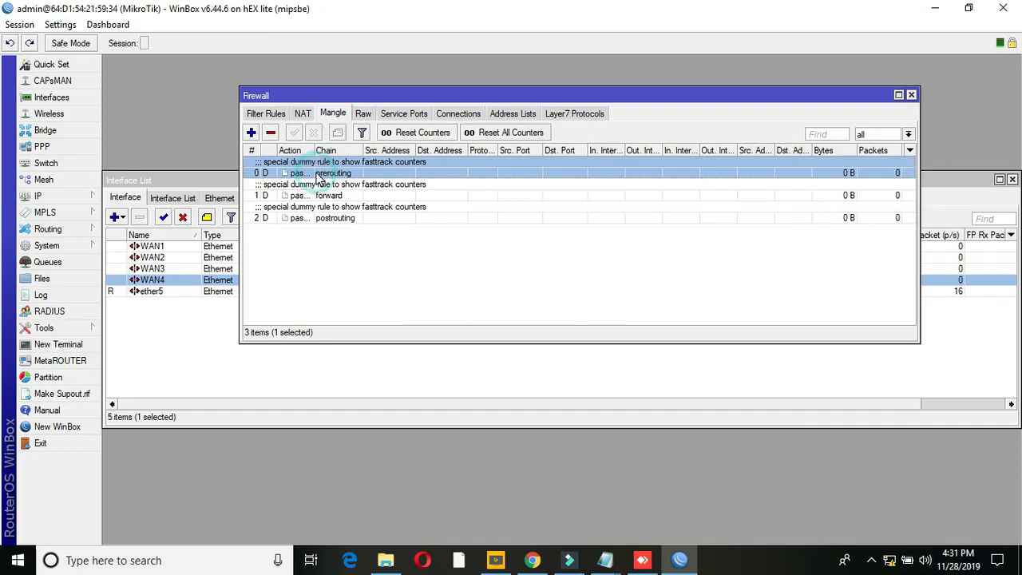
{"action": "key", "text": "shift+Down"}
{"action": "key", "text": "shift+Down"}
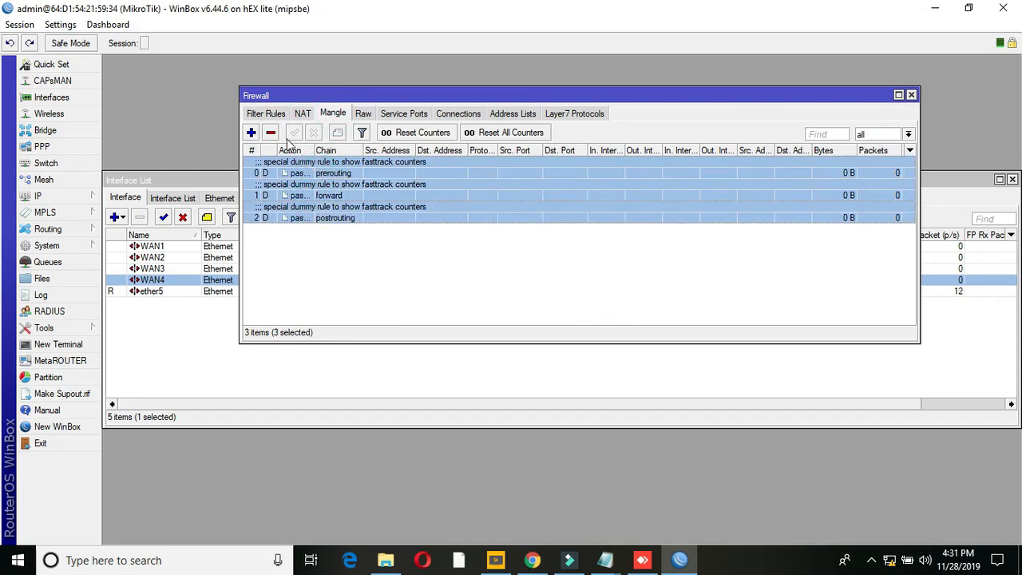
{"action": "left_click", "coordinate": [270, 134]}
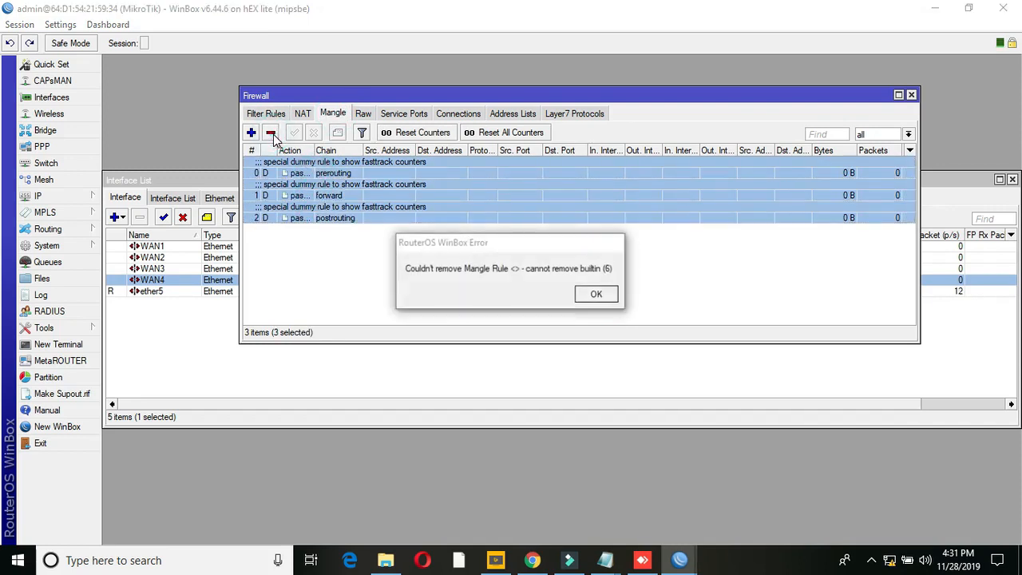
{"action": "left_click", "coordinate": [595, 296]}
- Reboot the router and confirm the restart
{"action": "left_click", "coordinate": [59, 247]}
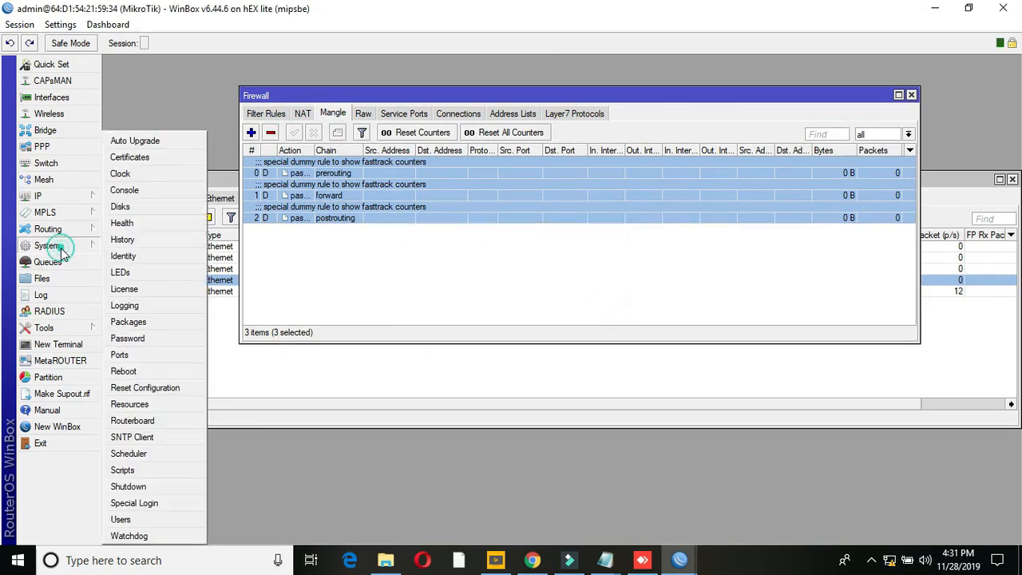
{"action": "left_click", "coordinate": [123, 372]}
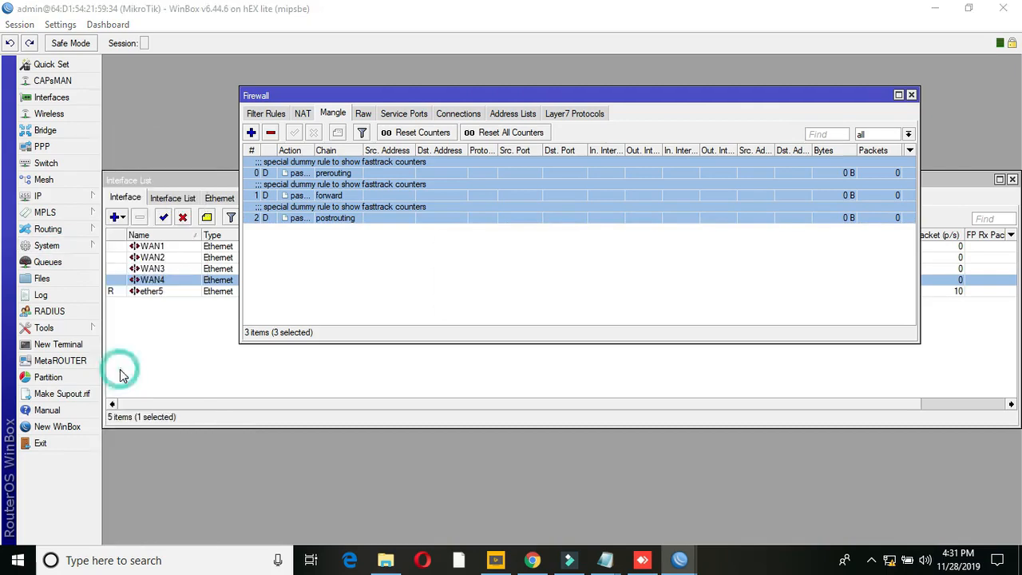
{"action": "left_click", "coordinate": [504, 297]}
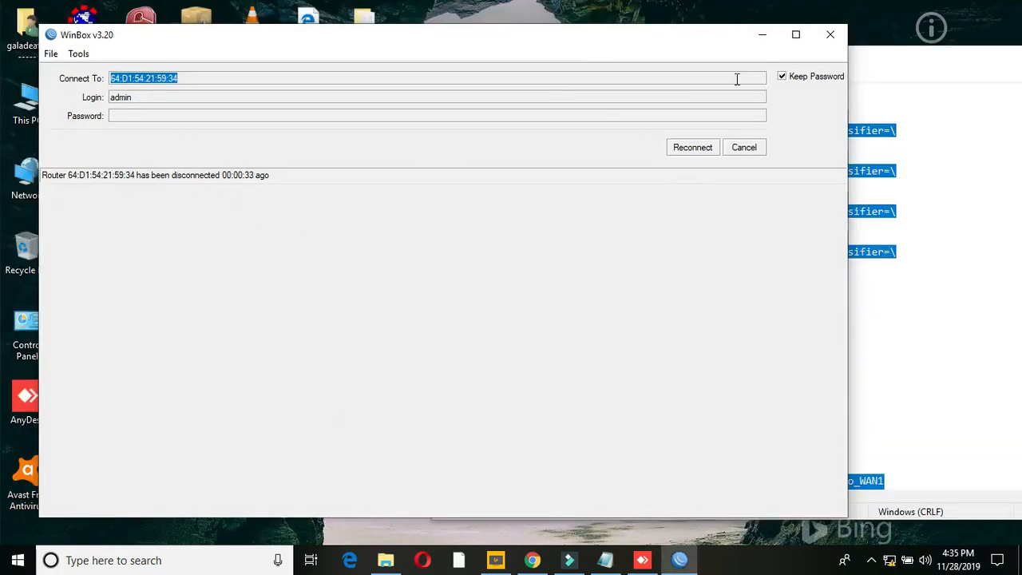
- Reconnect to the router, maximize its window and check the firewall's filter and mangle rules
{"action": "left_click", "coordinate": [692, 148]}
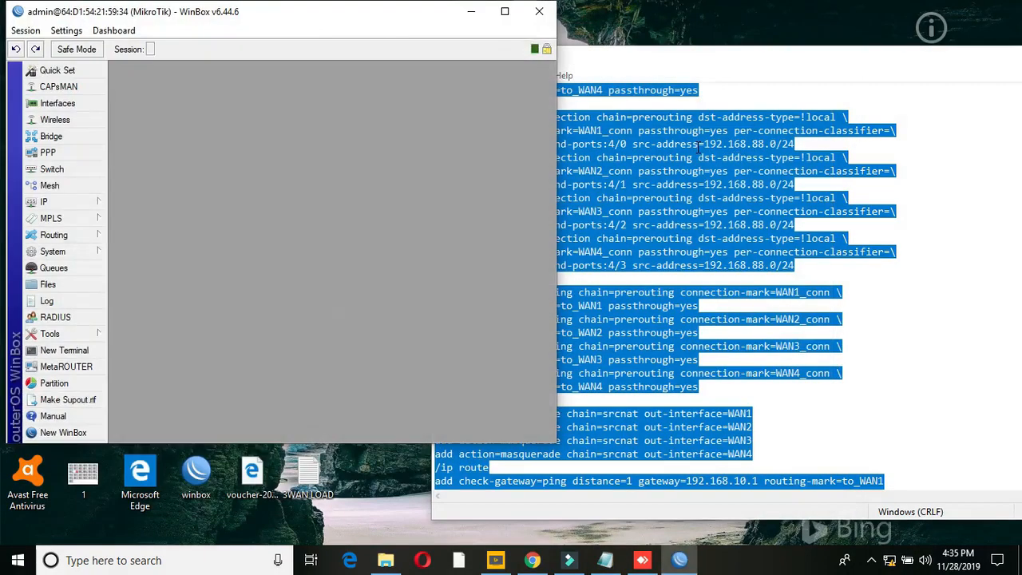
{"action": "left_click", "coordinate": [504, 11]}
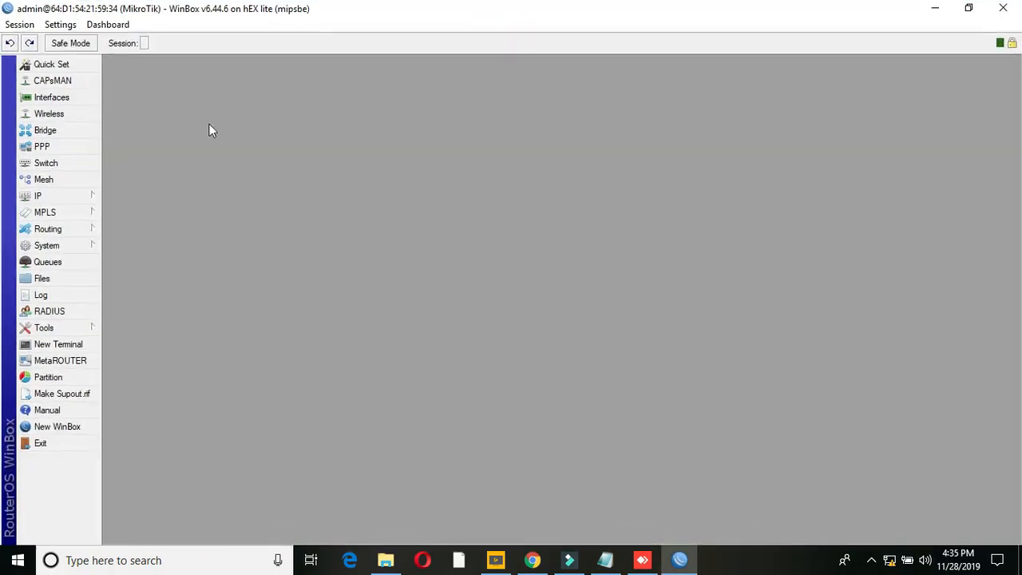
{"action": "left_click", "coordinate": [61, 198]}
{"action": "left_click", "coordinate": [131, 274]}
{"action": "left_click", "coordinate": [319, 198]}
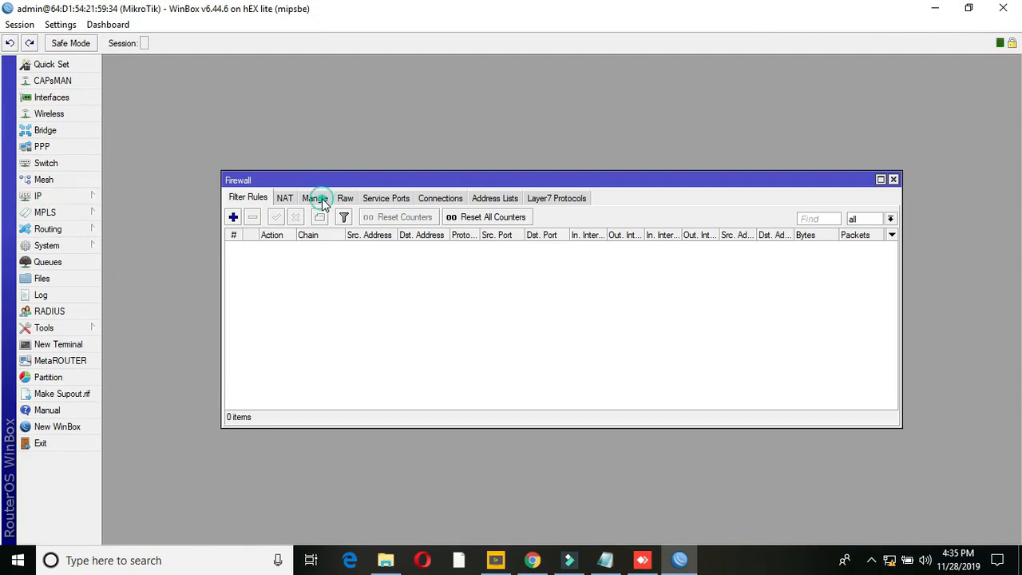
{"action": "left_click", "coordinate": [249, 199]}
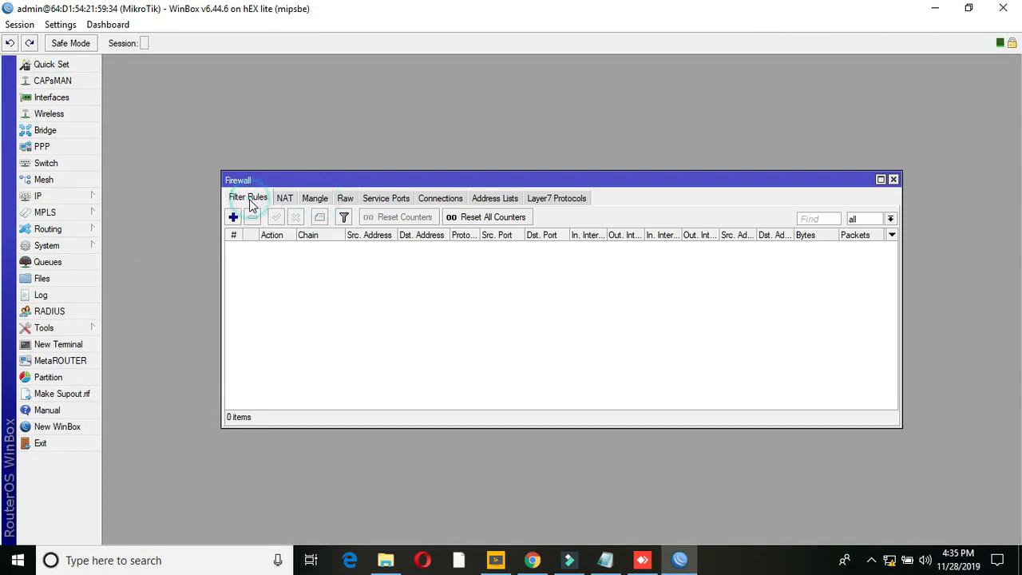
- Open the IP address list and arrange it beside the firewall window showing the mangle rules
{"action": "left_click", "coordinate": [61, 198]}
{"action": "left_click", "coordinate": [131, 178]}
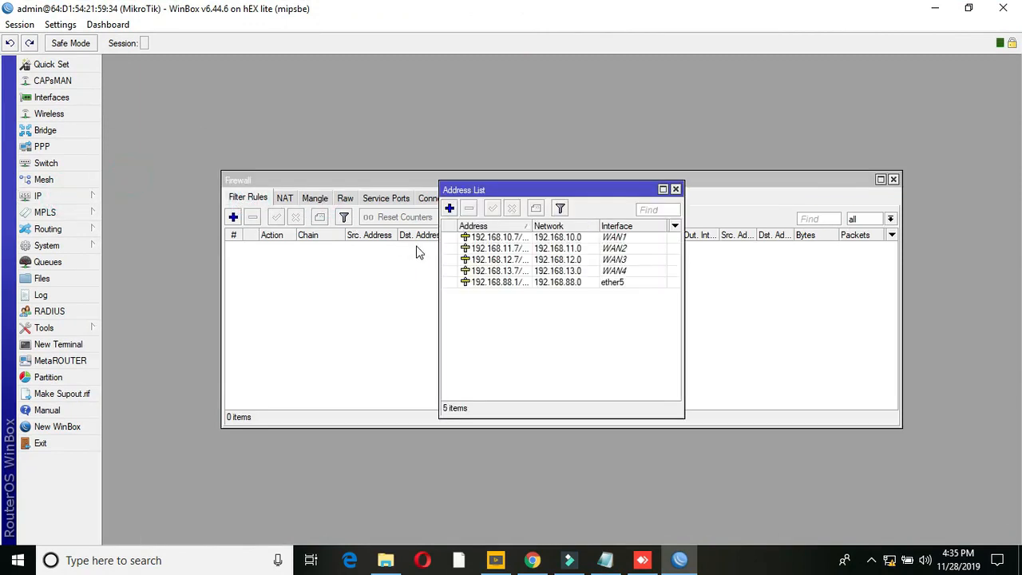
{"action": "left_click_drag", "start_coordinate": [580, 189], "coordinate": [327, 196]}
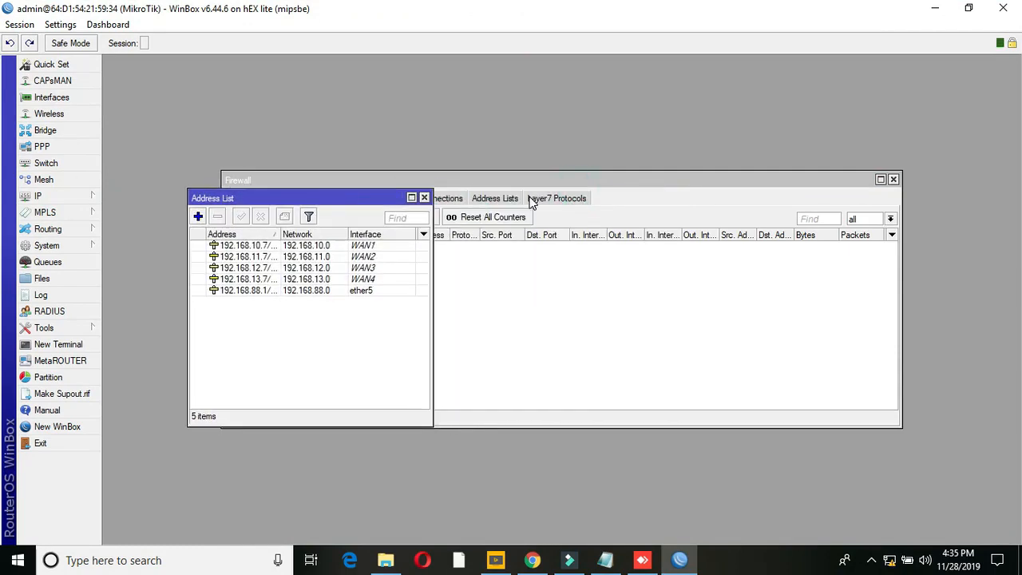
{"action": "left_click_drag", "start_coordinate": [523, 180], "coordinate": [626, 240]}
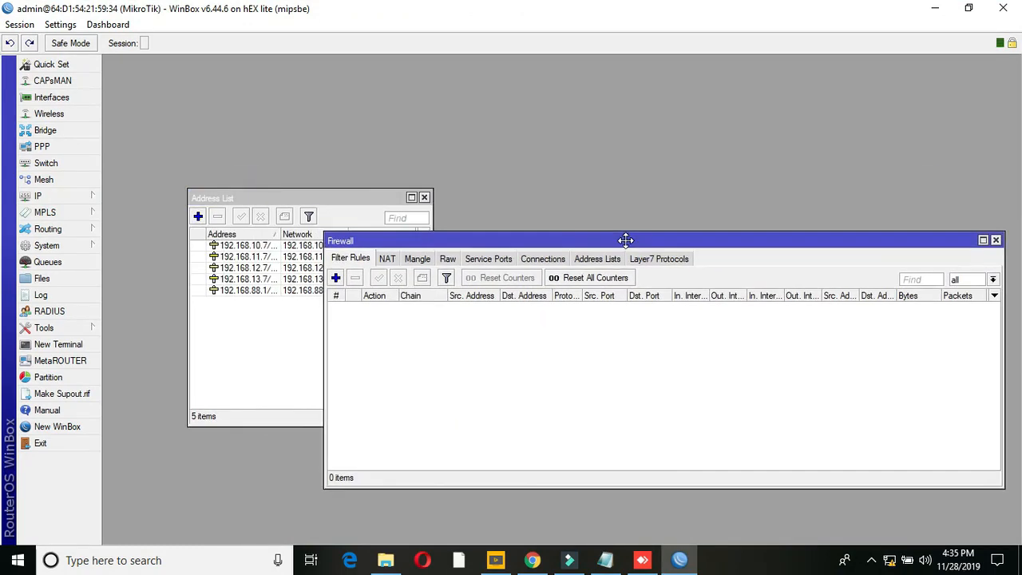
{"action": "left_click", "coordinate": [370, 197]}
{"action": "left_click_drag", "start_coordinate": [370, 197], "coordinate": [298, 125]}
{"action": "left_click_drag", "start_coordinate": [546, 239], "coordinate": [575, 170]}
{"action": "left_click", "coordinate": [447, 182]}
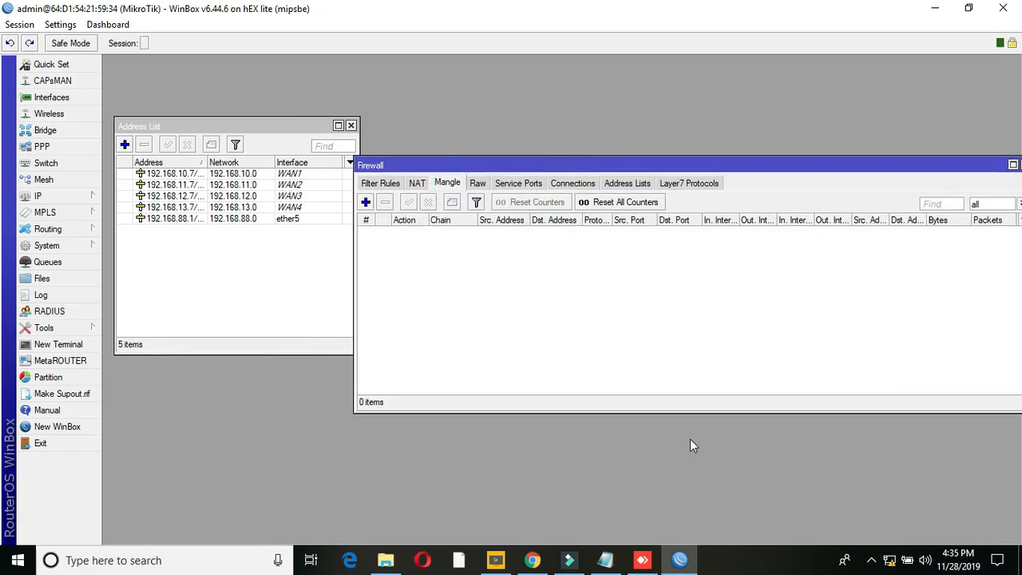
- Switch to Notepad, copy the selected 4= WAN LOAD script and put the Notepad window out of the way
{"action": "left_click", "coordinate": [606, 560]}
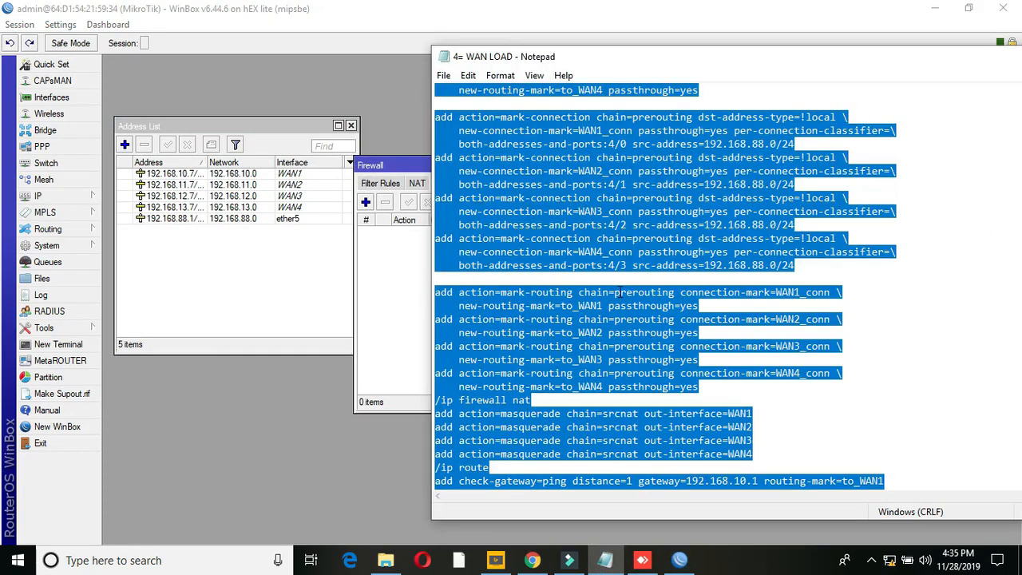
{"action": "right_click", "coordinate": [557, 164]}
{"action": "left_click", "coordinate": [592, 211]}
{"action": "left_click_drag", "start_coordinate": [862, 59], "coordinate": [662, 167]}
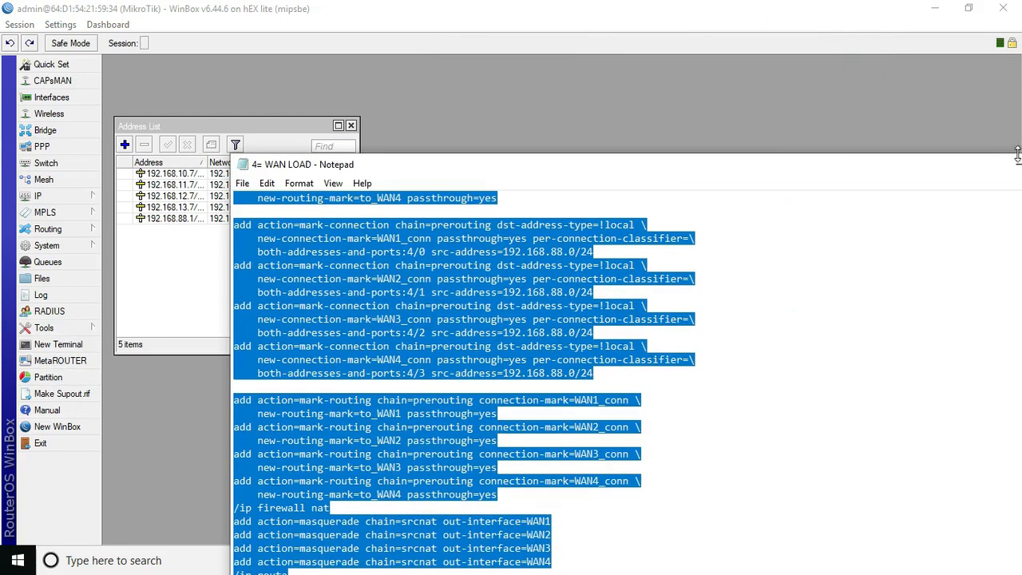
{"action": "left_click", "coordinate": [1014, 165]}
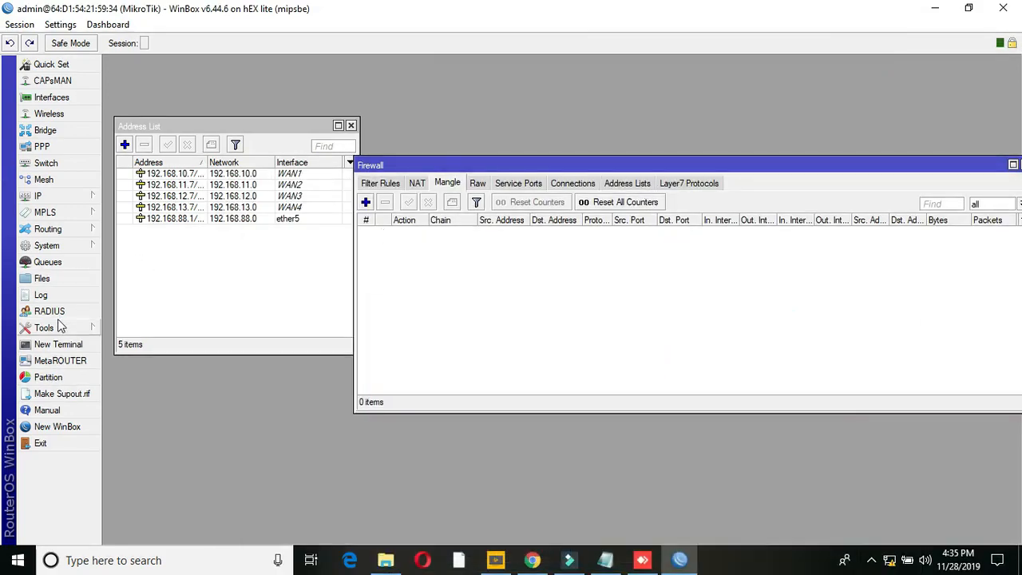
- Paste the copied load-balancing script into a new router terminal so its mangle, NAT and route commands run
{"action": "left_click", "coordinate": [70, 346]}
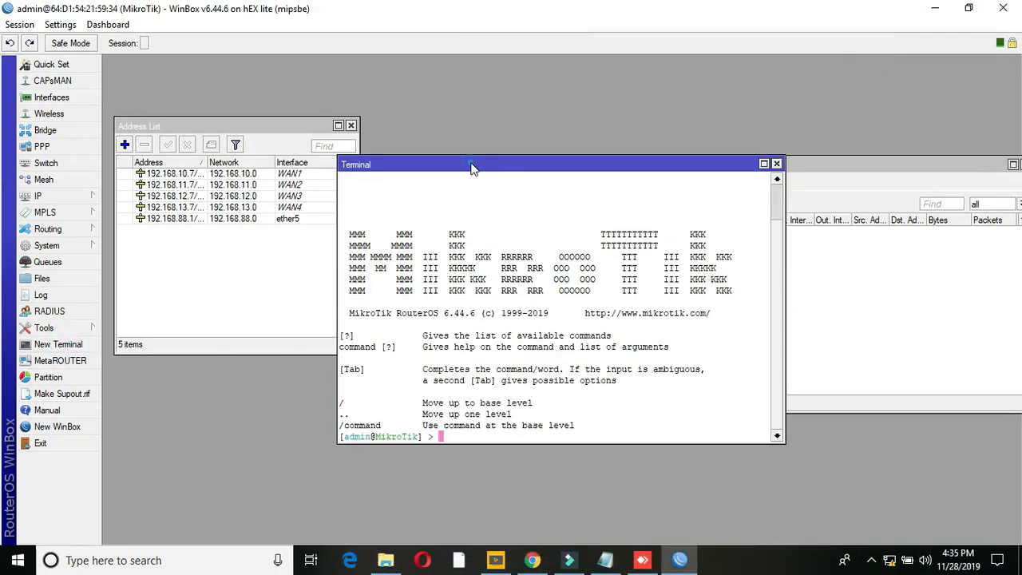
{"action": "left_click_drag", "start_coordinate": [565, 142], "coordinate": [806, 125]}
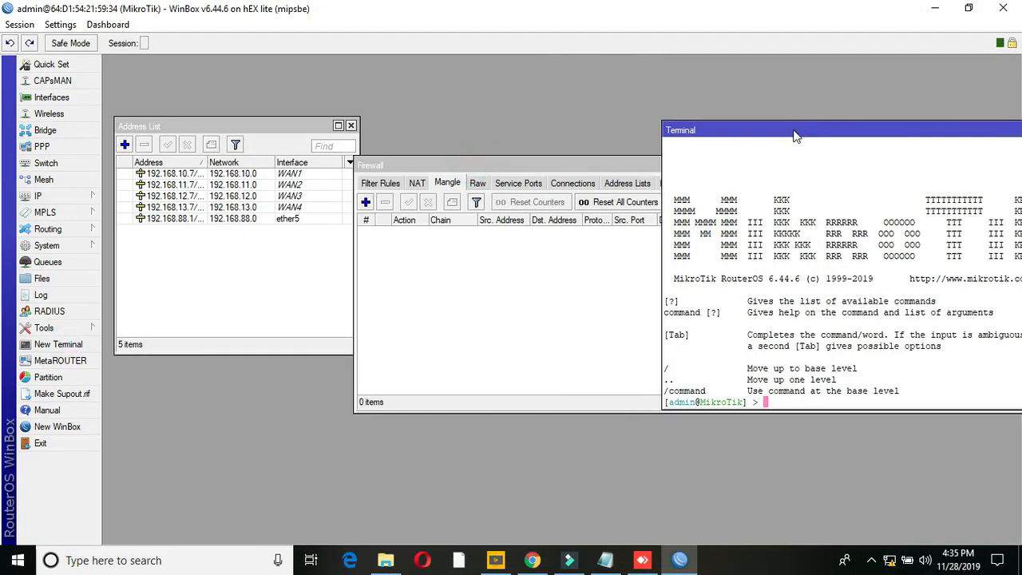
{"action": "right_click", "coordinate": [768, 404]}
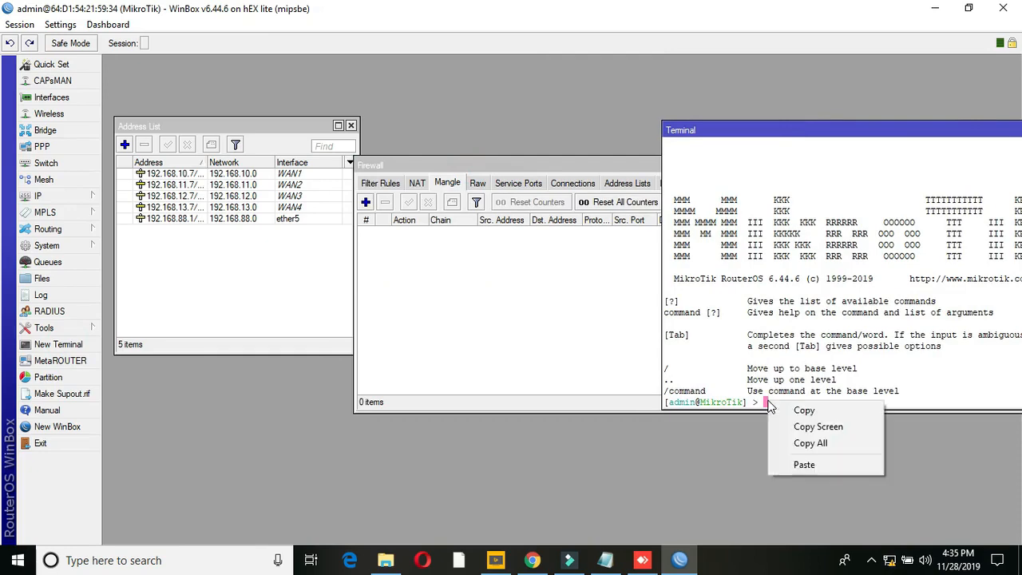
{"action": "left_click", "coordinate": [788, 464]}
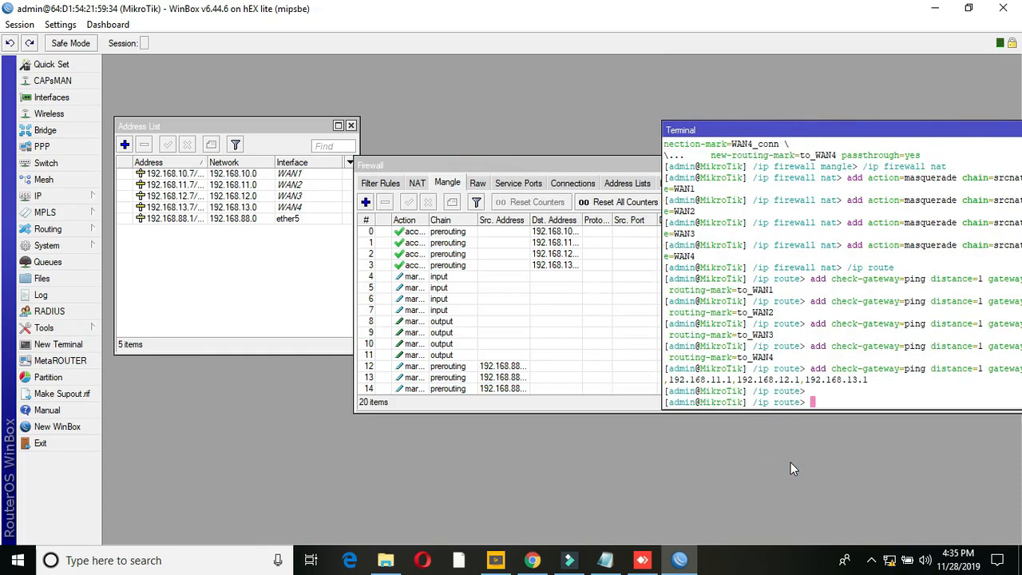
- Check the firewall's mangle and NAT rules, then close the firewall and move the terminal beside the address list
{"action": "left_click_drag", "start_coordinate": [572, 166], "coordinate": [465, 47]}
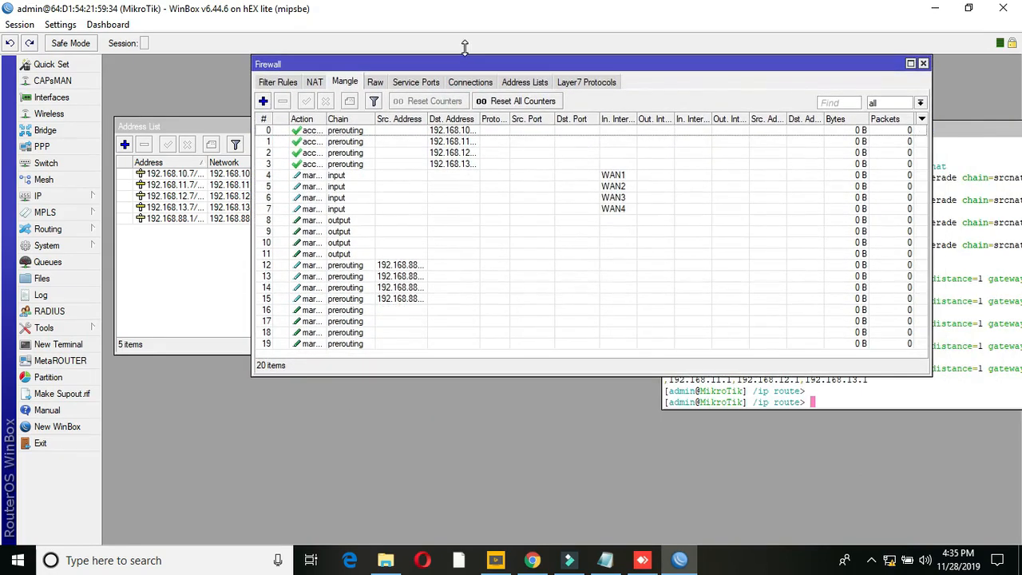
{"action": "left_click", "coordinate": [316, 85]}
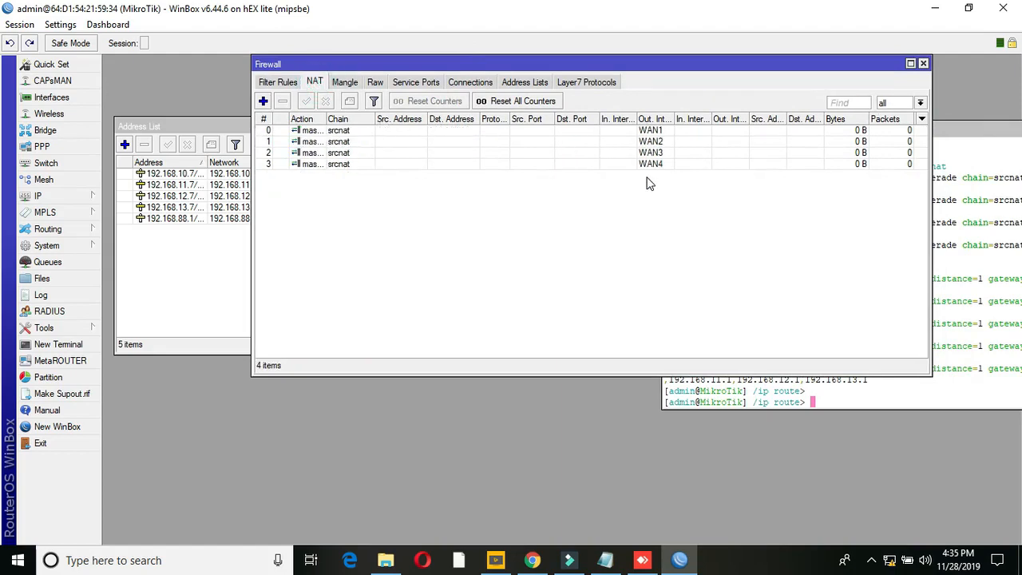
{"action": "left_click", "coordinate": [924, 63]}
{"action": "left_click", "coordinate": [893, 131]}
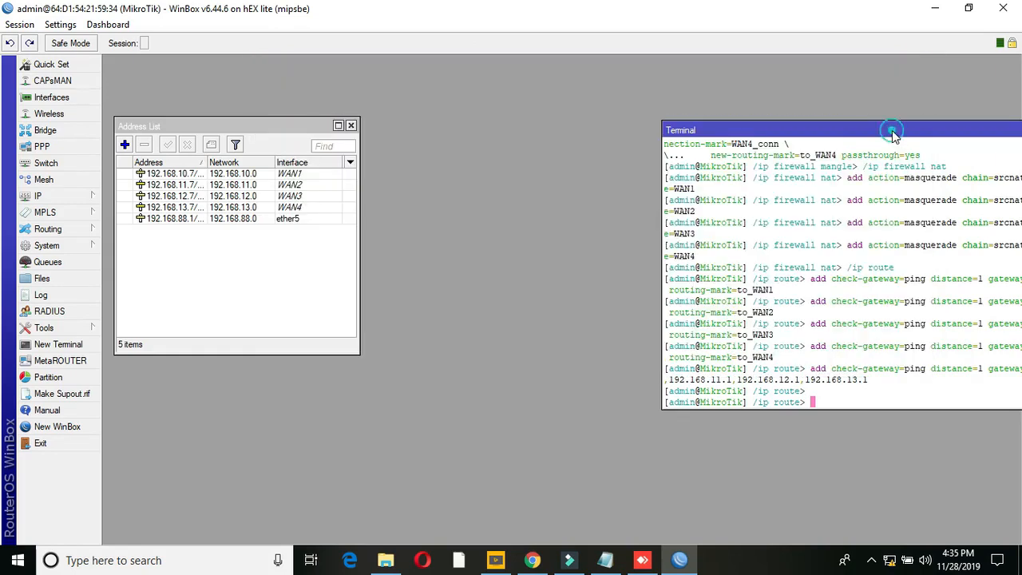
{"action": "left_click_drag", "start_coordinate": [892, 131], "coordinate": [628, 140]}
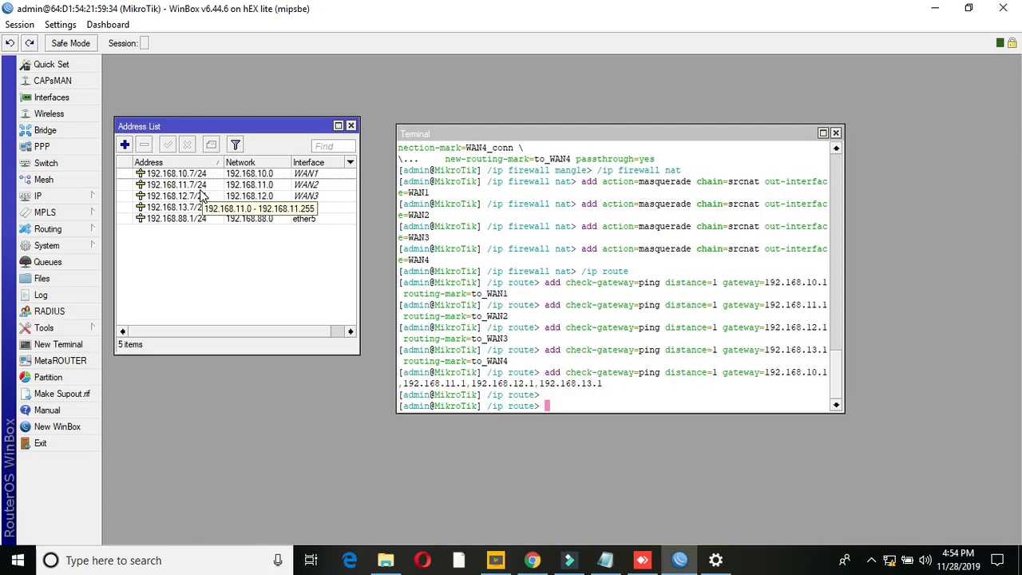
- Check the WAN1 to WAN4 and ether5 entries in the interface list and close it
{"action": "left_click", "coordinate": [74, 97]}
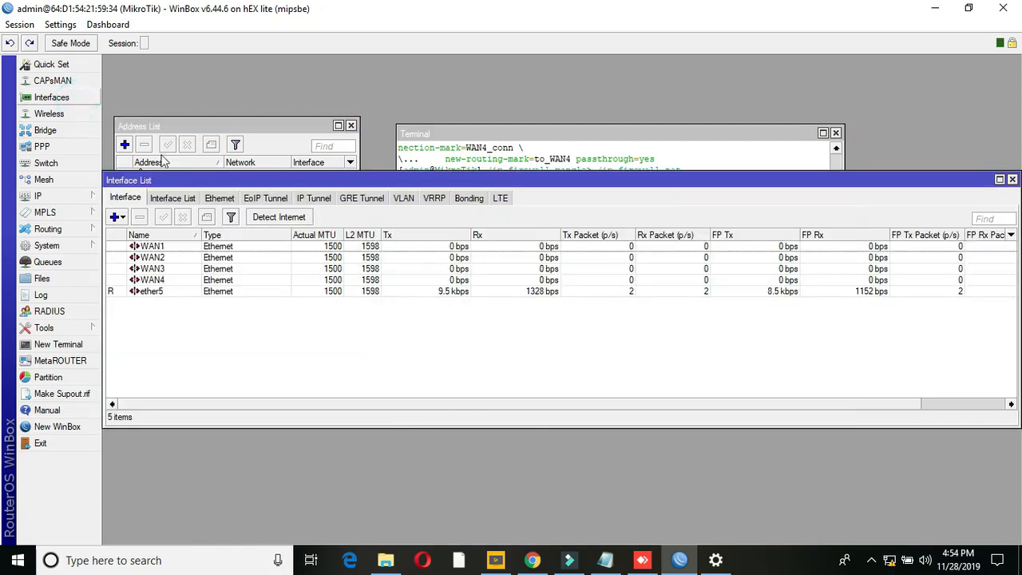
{"action": "left_click", "coordinate": [156, 293]}
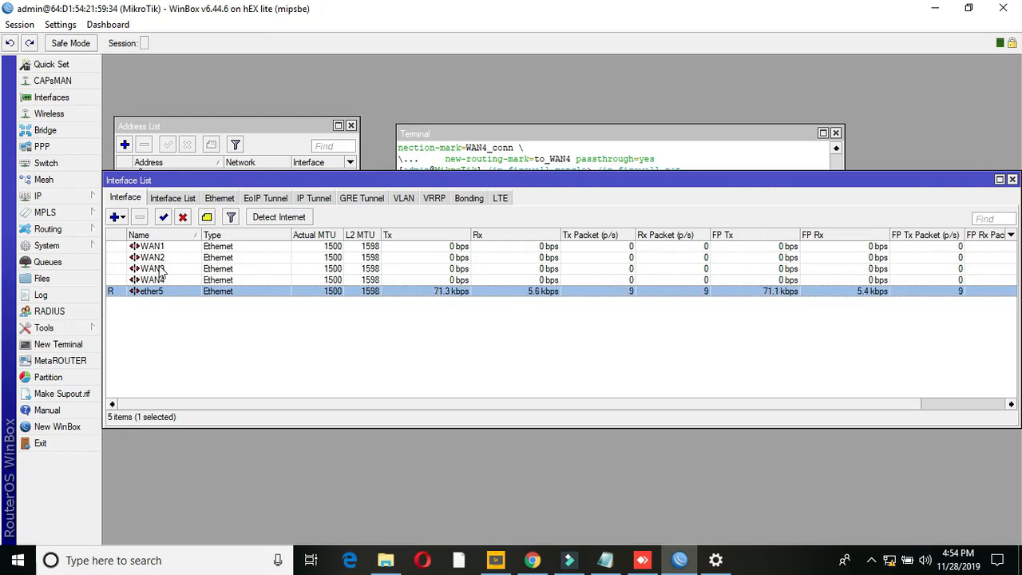
{"action": "left_click", "coordinate": [1012, 180]}
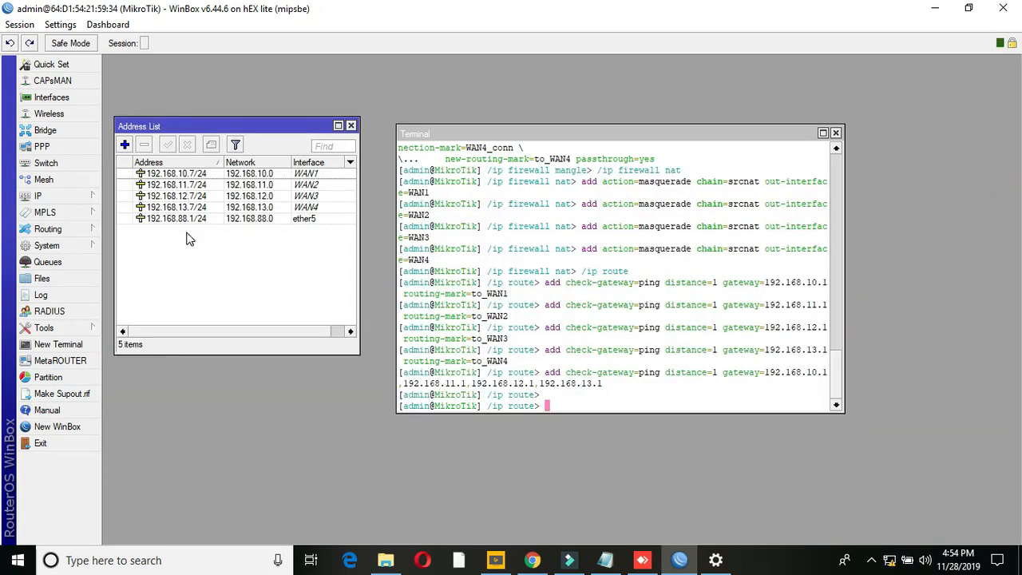
- Open the IP route list, place it clear of the address list and check the gateways' reachability
{"action": "left_click", "coordinate": [79, 197]}
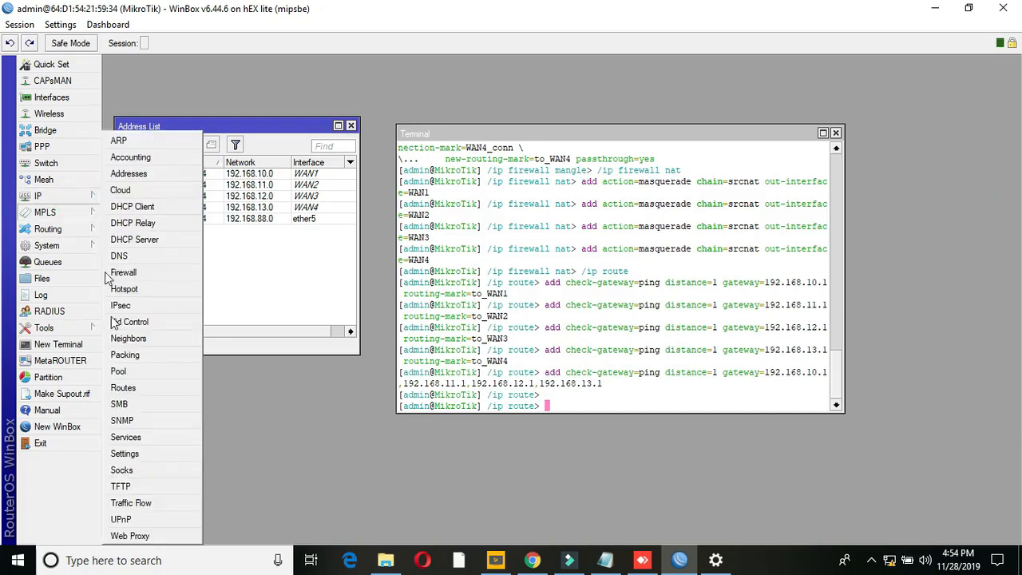
{"action": "left_click", "coordinate": [125, 388]}
{"action": "left_click_drag", "start_coordinate": [468, 247], "coordinate": [694, 288]}
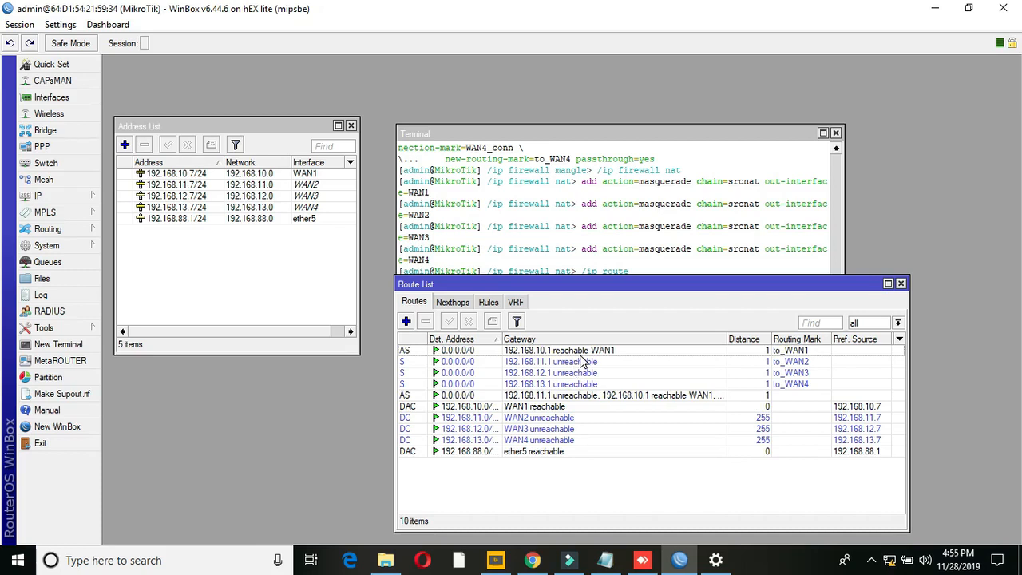
- Set the router's DNS servers to 8.8.8.8 and 8.8.4.4 and save the DNS settings
{"action": "left_click", "coordinate": [74, 198]}
{"action": "left_click", "coordinate": [120, 255]}
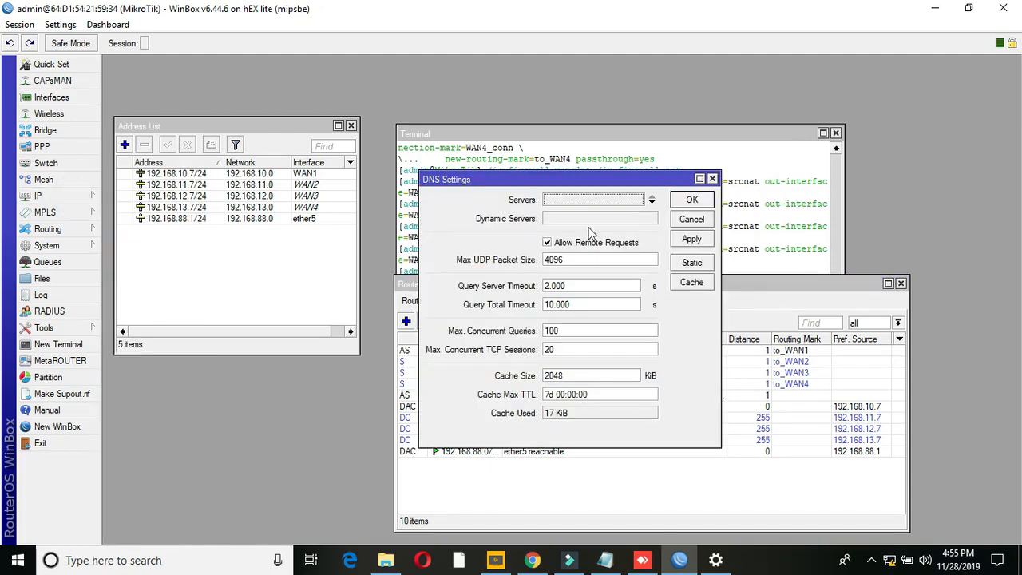
{"action": "left_click", "coordinate": [601, 200]}
{"action": "type", "text": "8.8.8.8"}
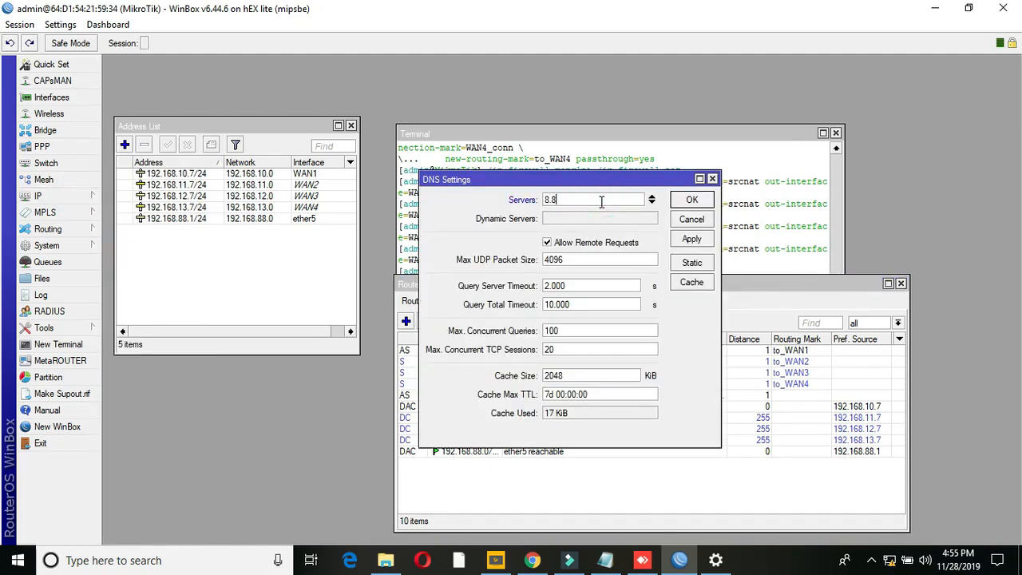
{"action": "left_click", "coordinate": [652, 203]}
{"action": "type", "text": "8"}
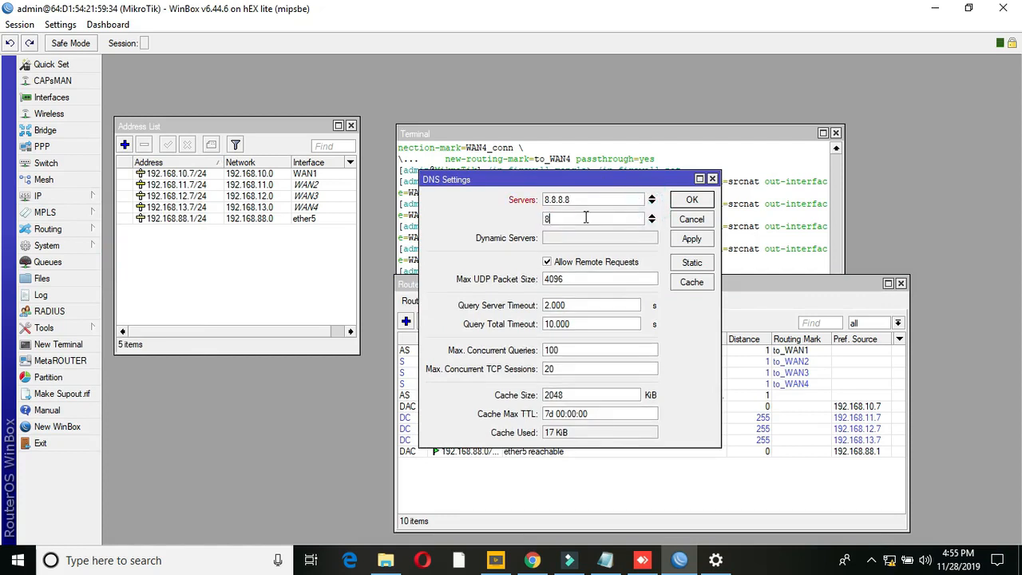
{"action": "type", "text": ".8.4.4"}
{"action": "left_click", "coordinate": [691, 201]}
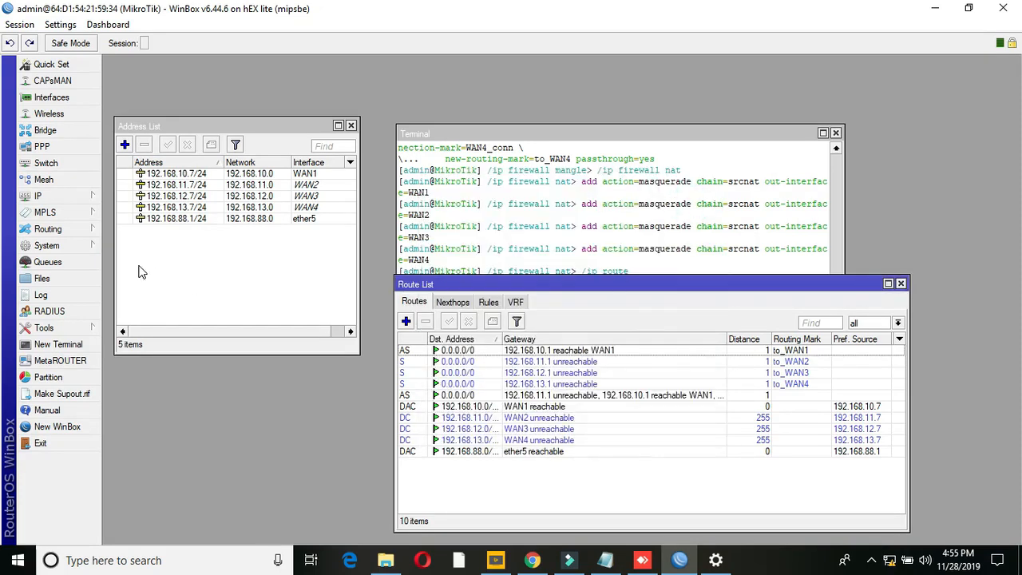
- Ping the WAN1 gateway 192.168.10.1 from a new terminal and close that terminal
{"action": "left_click", "coordinate": [70, 346]}
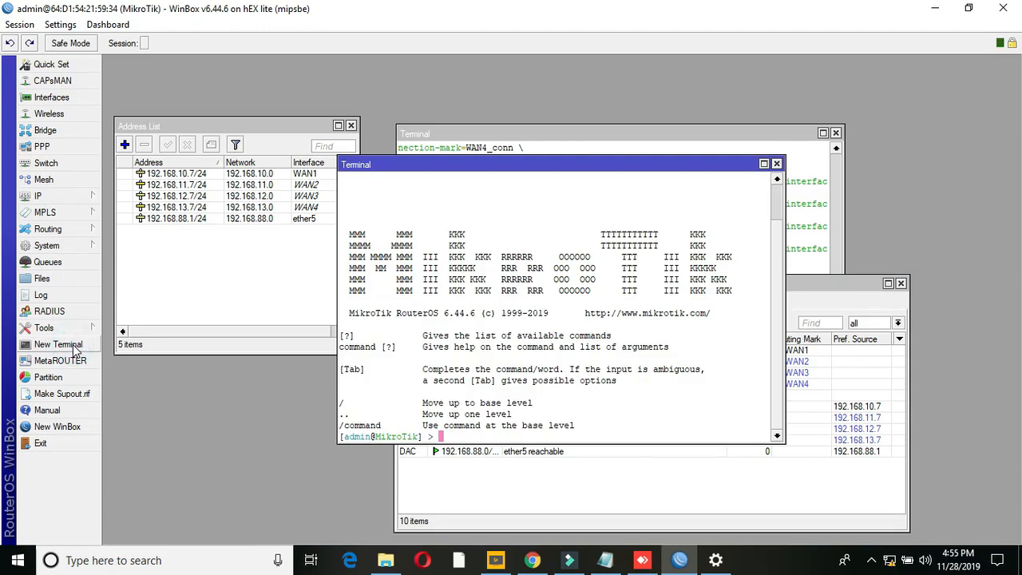
{"action": "type", "text": "ping 192.168.10.1"}
{"action": "key", "text": "Return"}
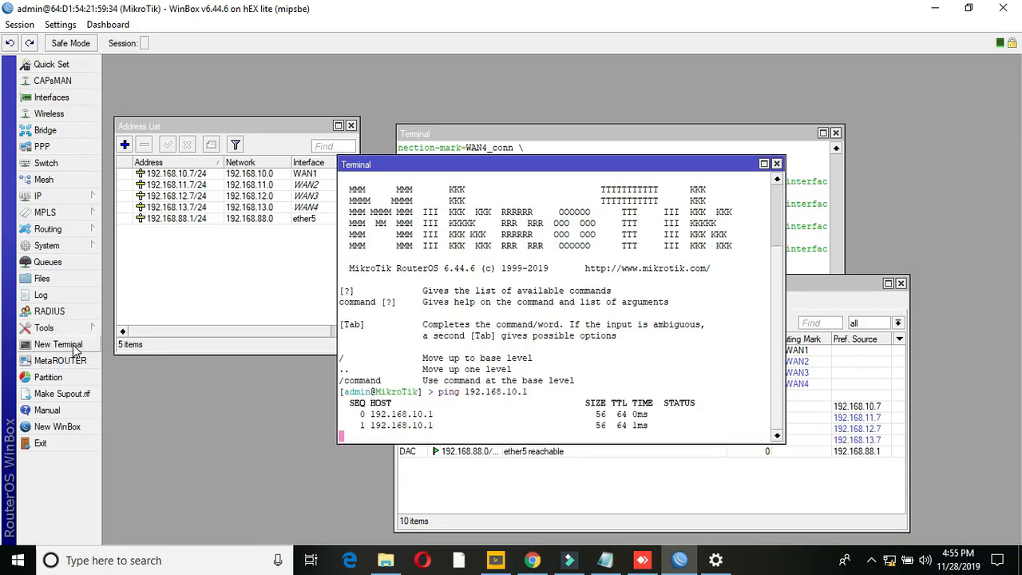
{"action": "left_click", "coordinate": [776, 165]}
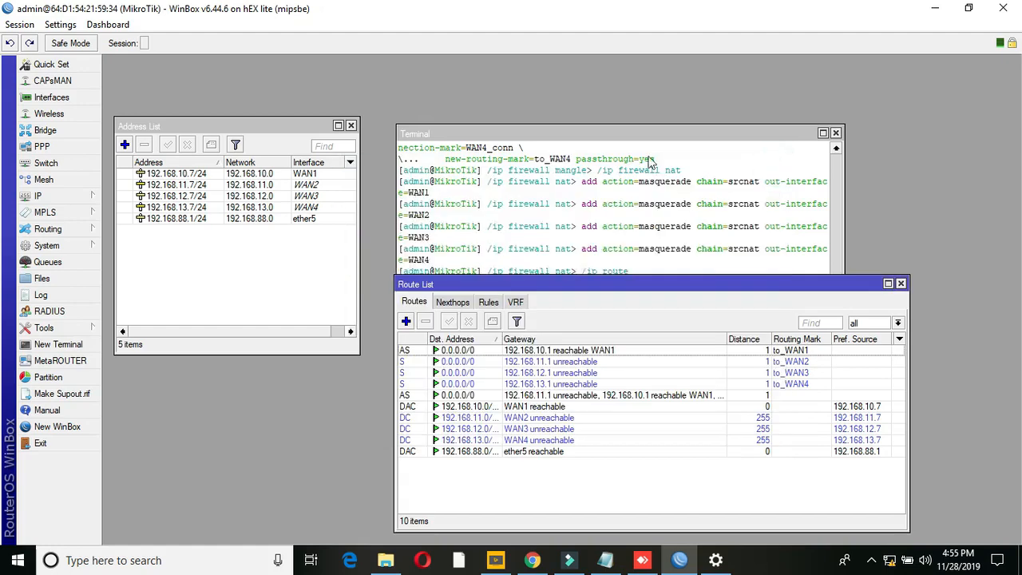
- Ping the router's ether5 address 192.168.88.1 from a new terminal and close that terminal
{"action": "left_click", "coordinate": [58, 344]}
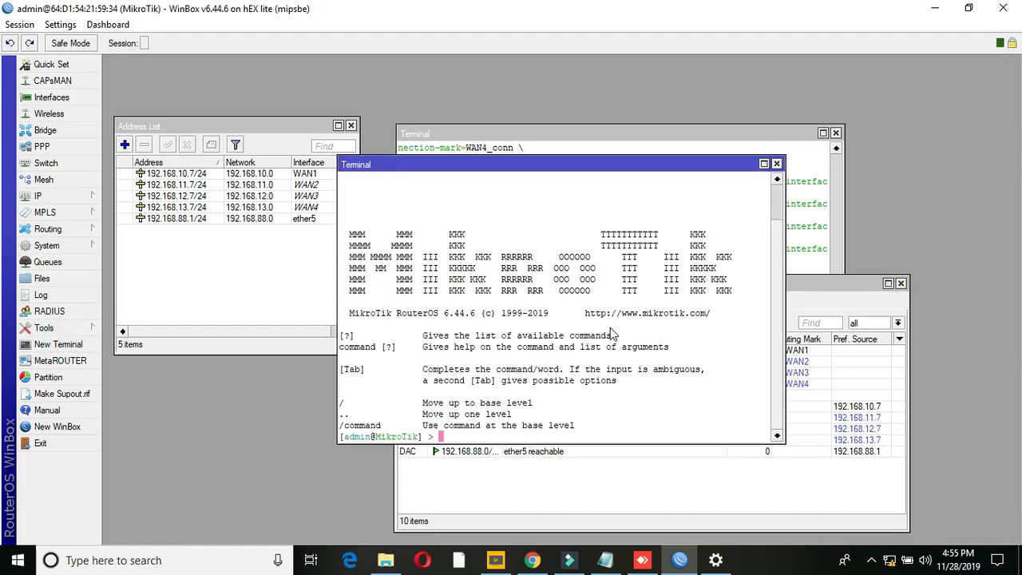
{"action": "type", "text": "ping 192.168.88.1"}
{"action": "key", "text": "Return"}
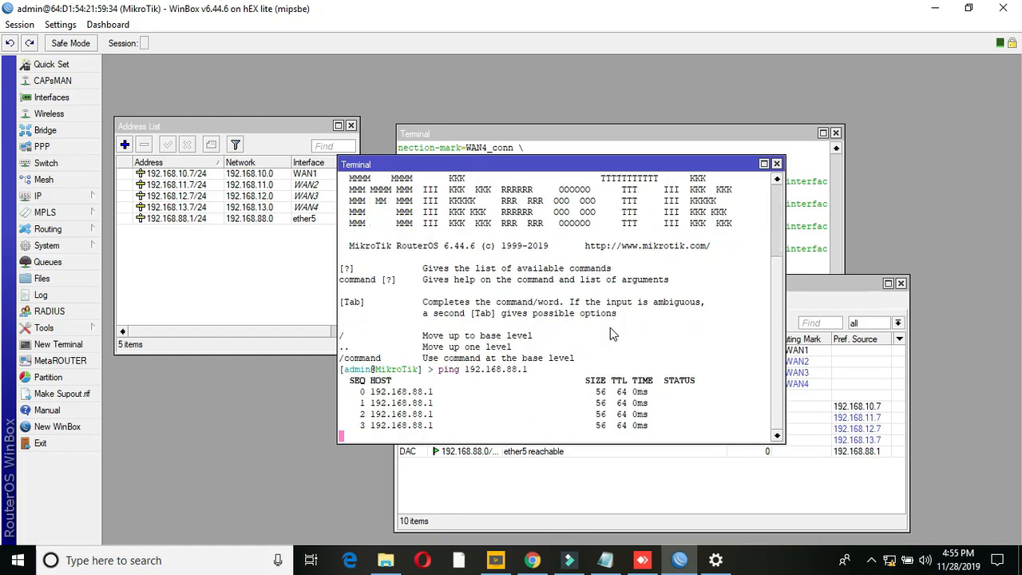
{"action": "left_click", "coordinate": [776, 165]}
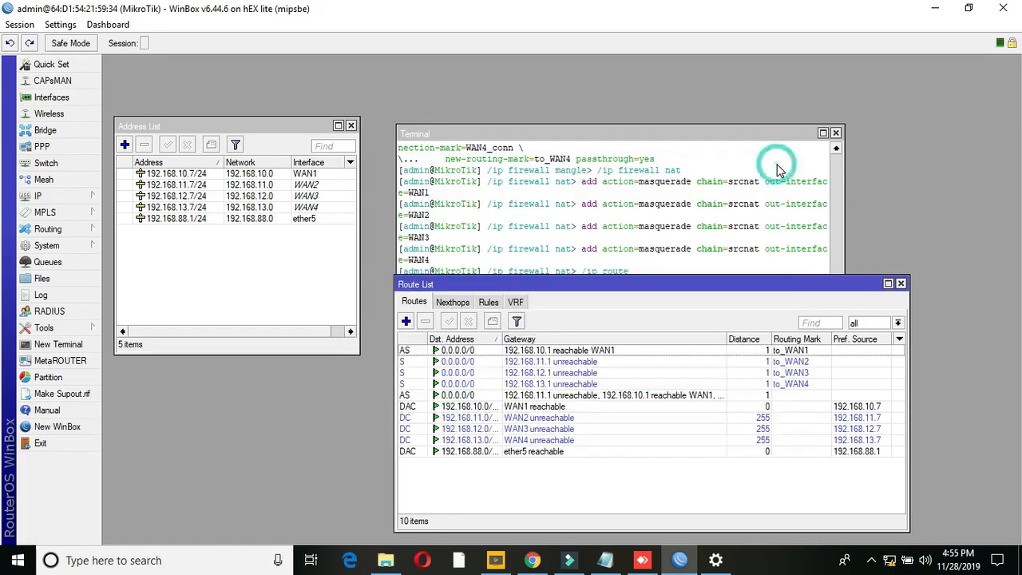